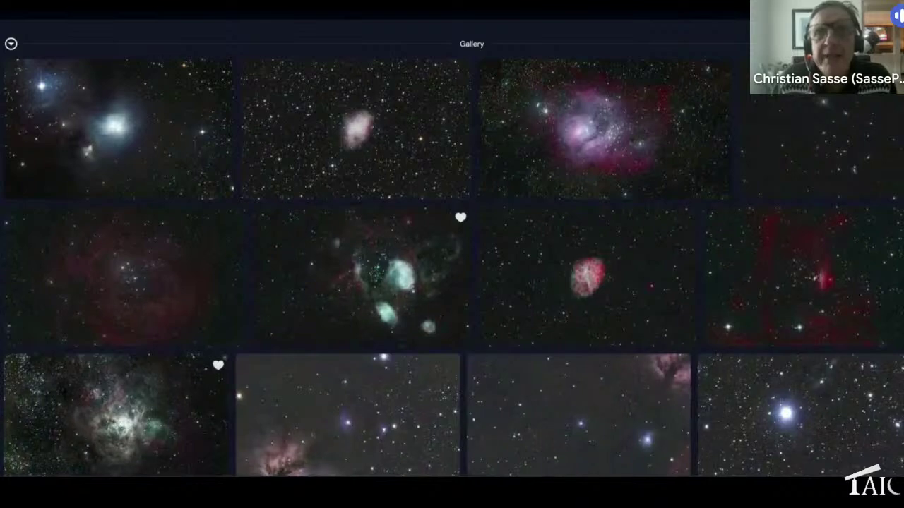
Display the gallery thumbnails with their stars, and preview the square grid layout before returning to the mosaic layout.
mouse_move(406, 127)
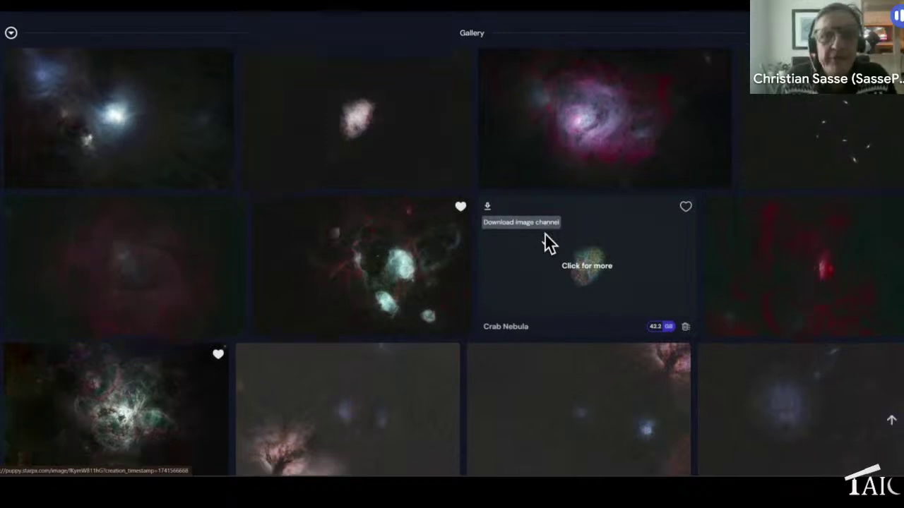
scroll(544, 246, down, 5)
scroll(551, 252, down, 7)
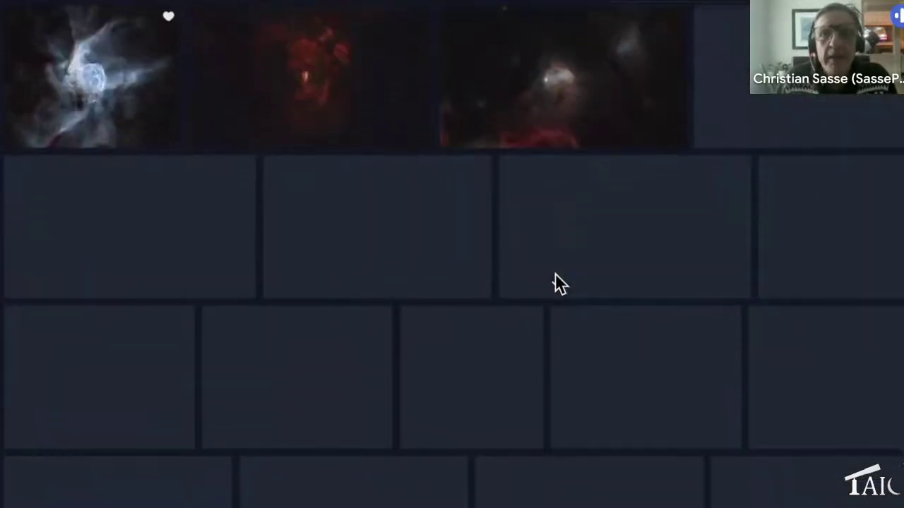
scroll(554, 277, up, 4)
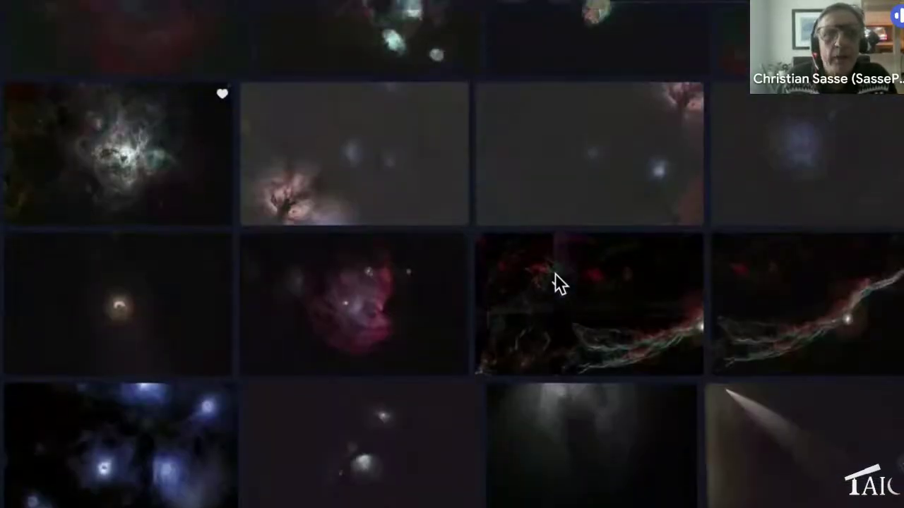
scroll(555, 279, up, 3)
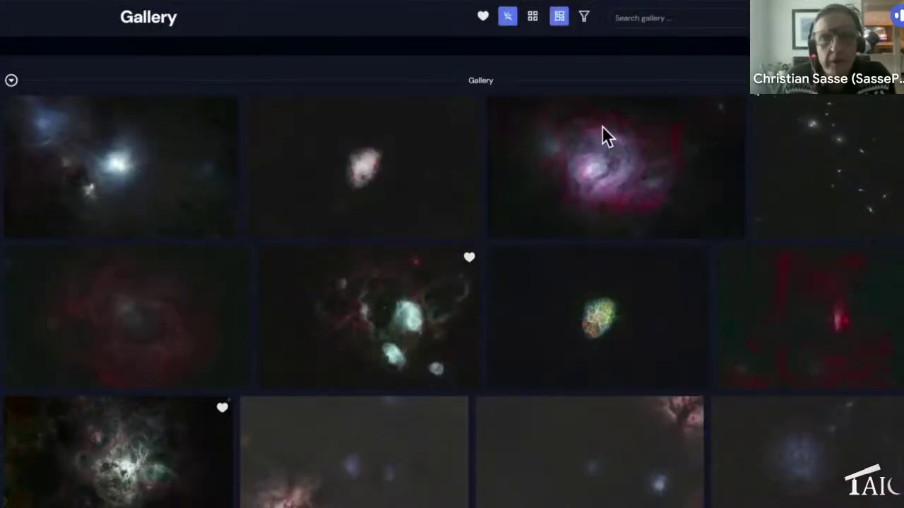
click(508, 21)
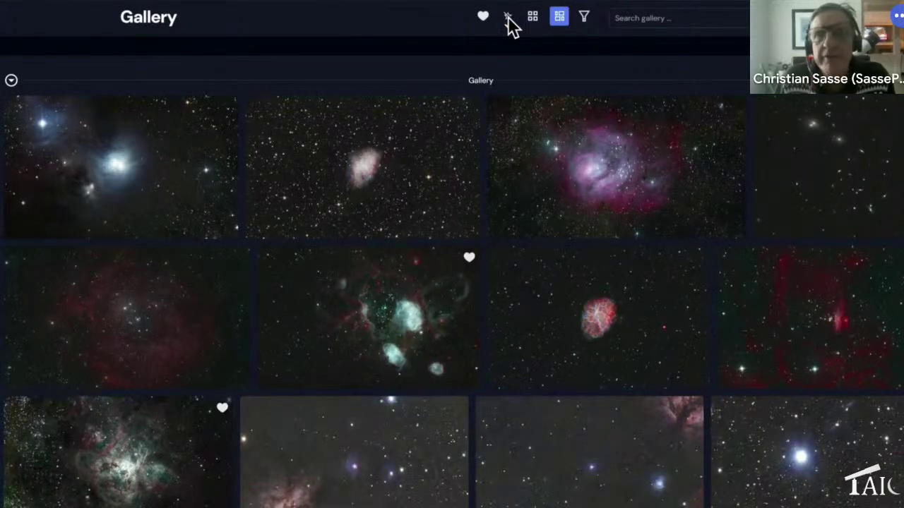
click(535, 20)
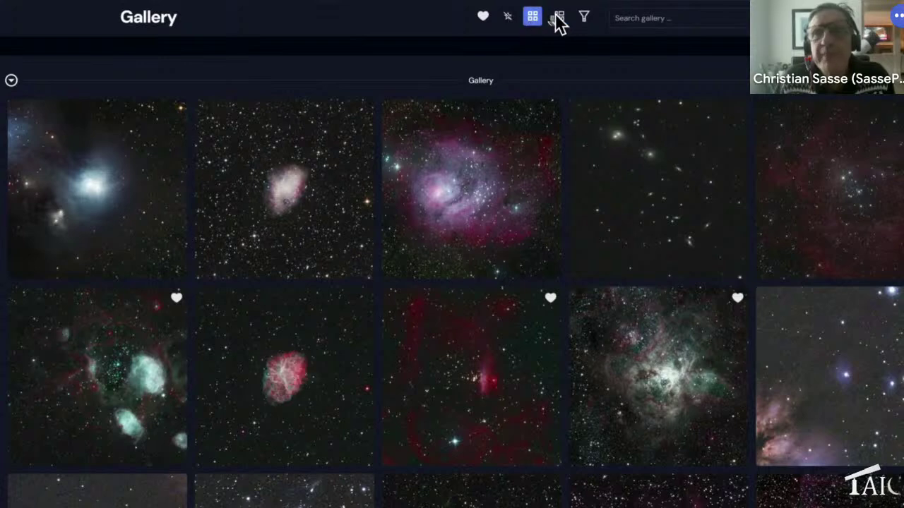
click(558, 17)
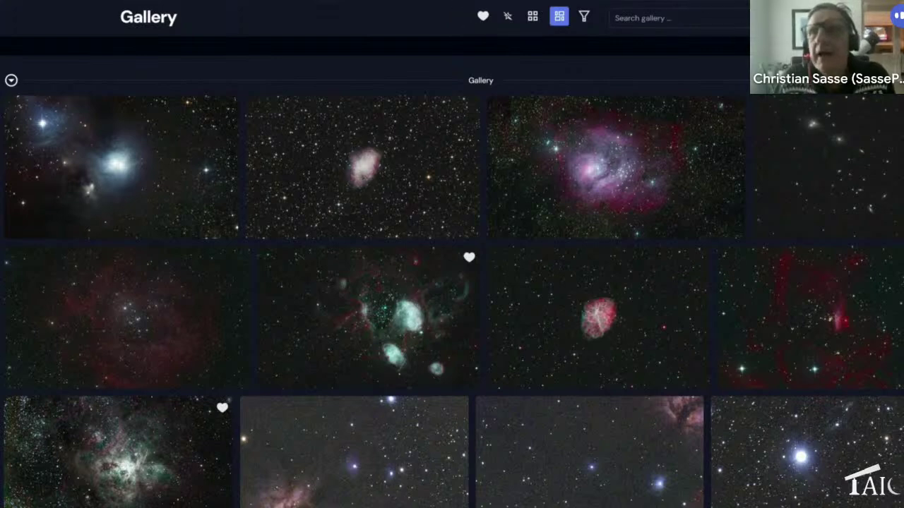
Review the API key and Dropbox integration pages in the account settings and return to the gallery.
click(885, 18)
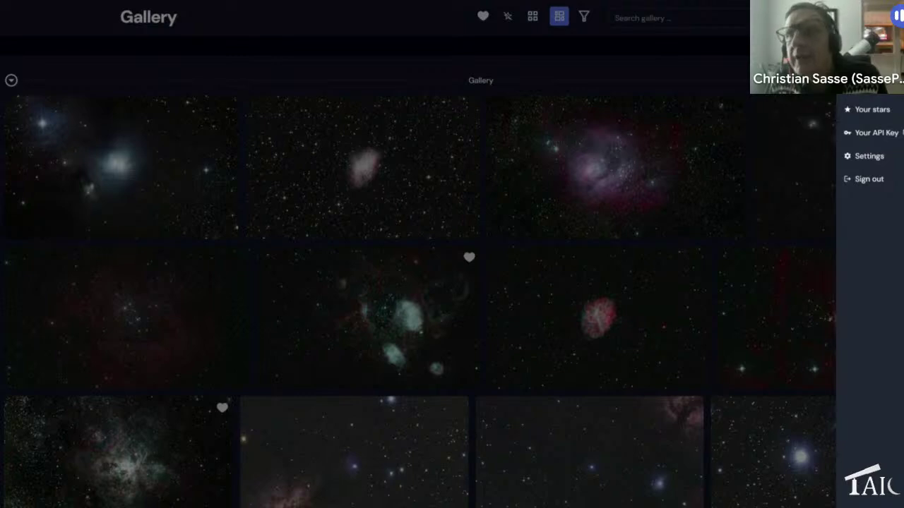
click(884, 141)
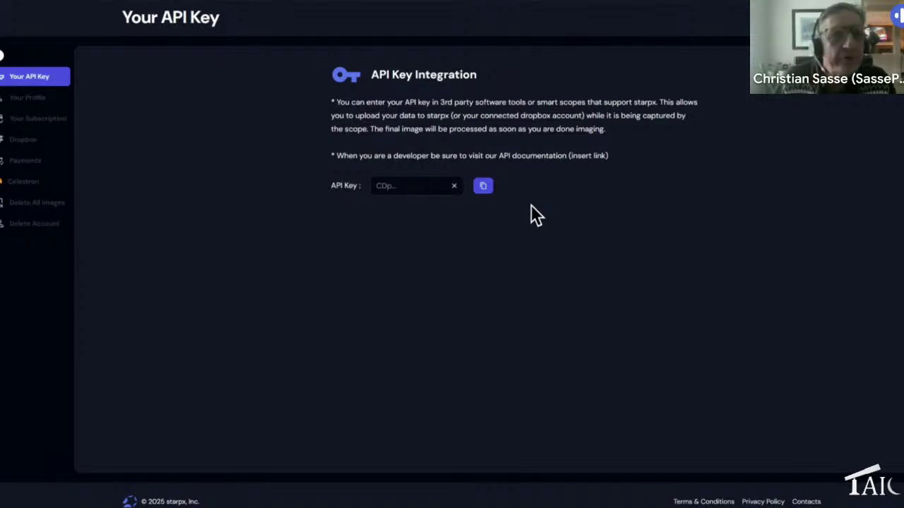
click(4, 144)
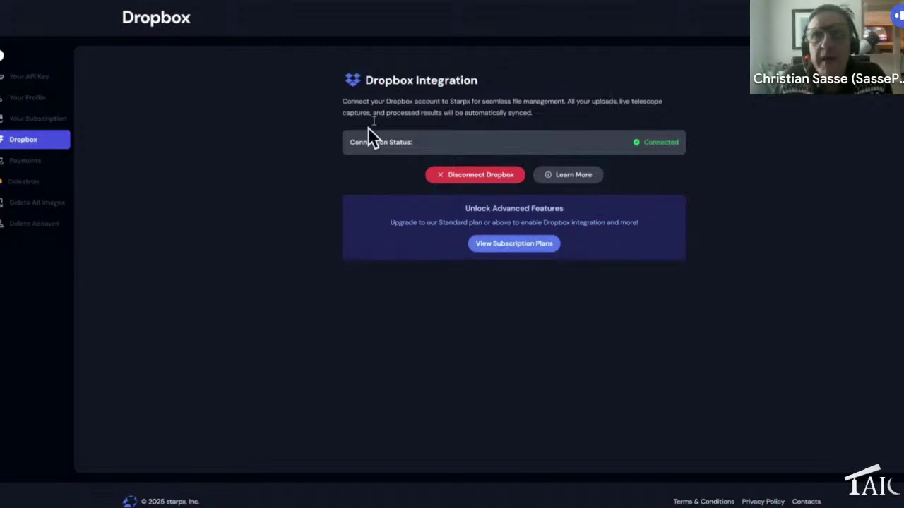
click(18, 89)
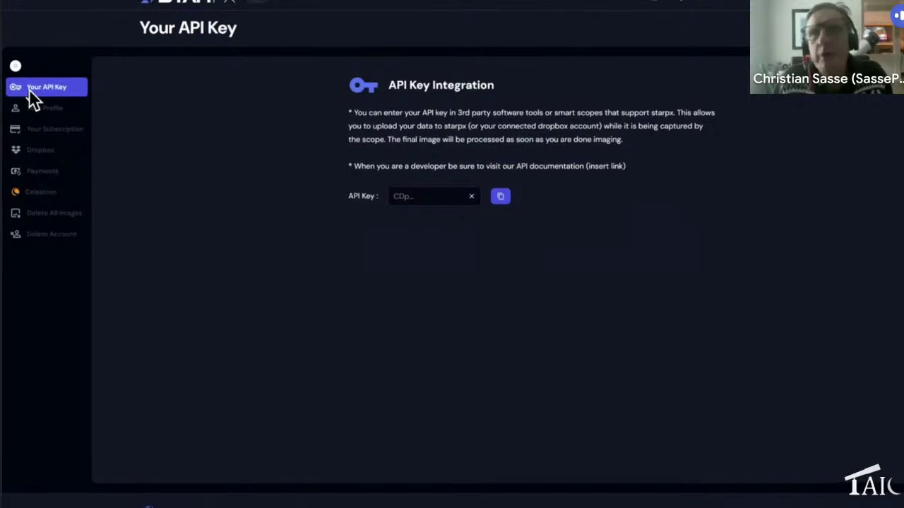
click(668, 6)
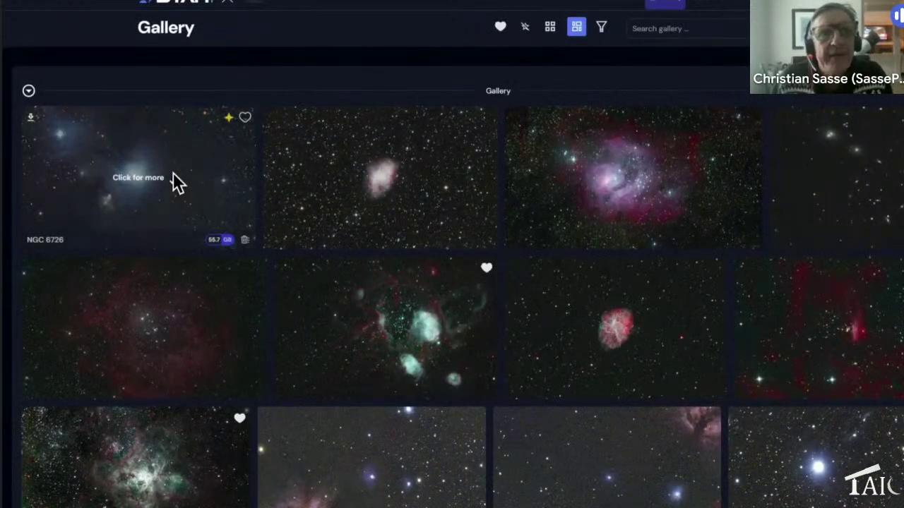
Start a file upload and browse to the 2025-03-15 Andromeda Galaxy folder in Desktop > Astro STARPX.
scroll(175, 177, down, 1)
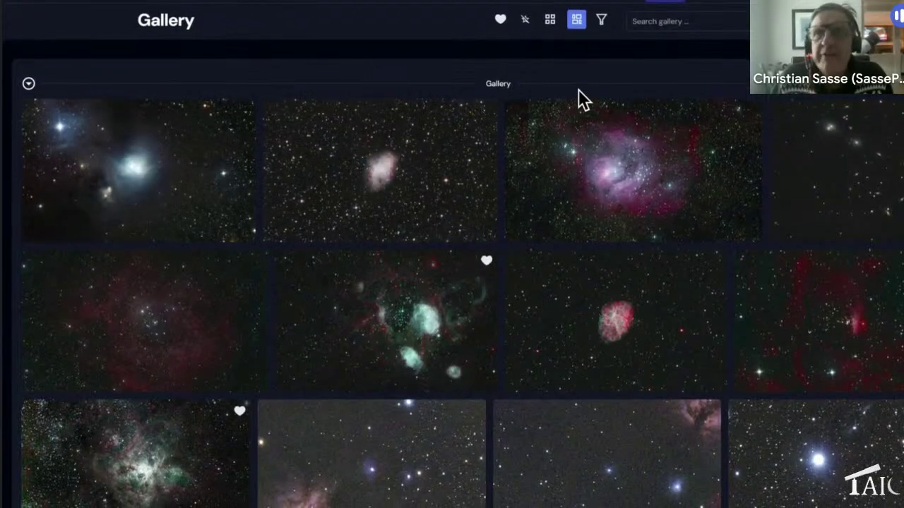
click(724, 5)
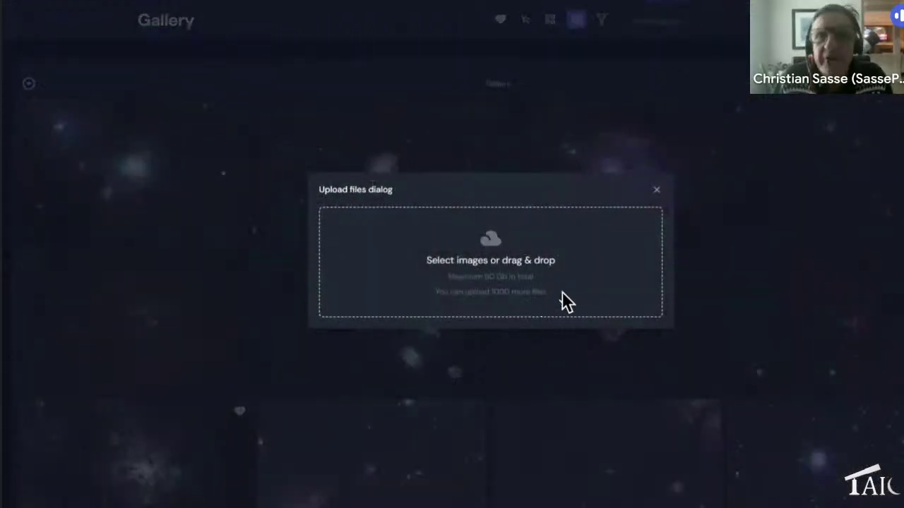
click(494, 267)
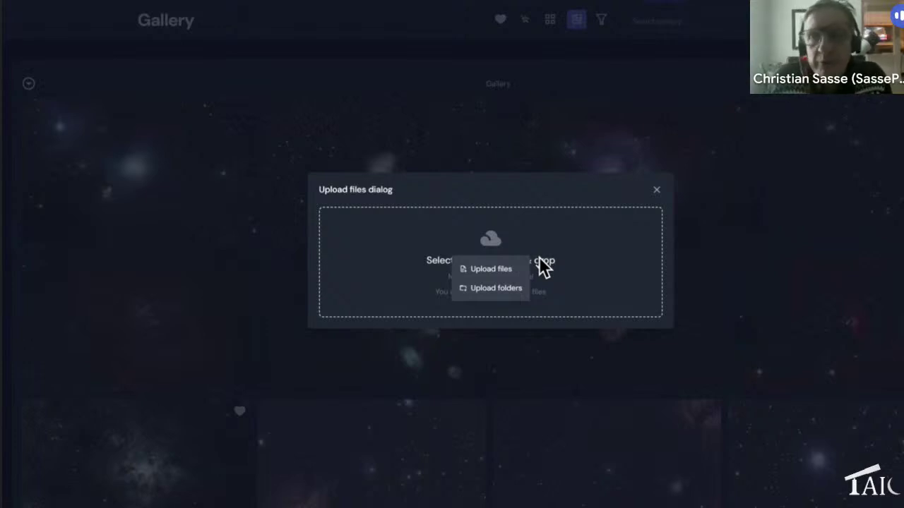
click(495, 270)
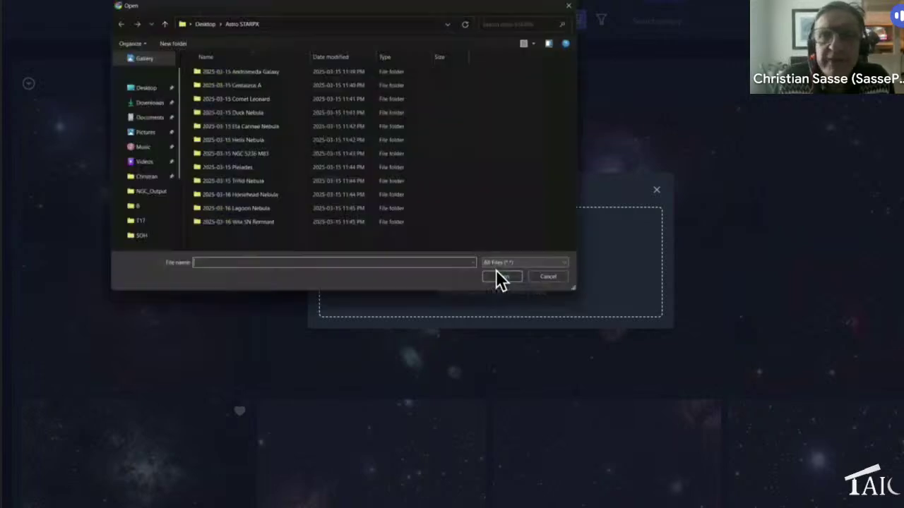
click(200, 21)
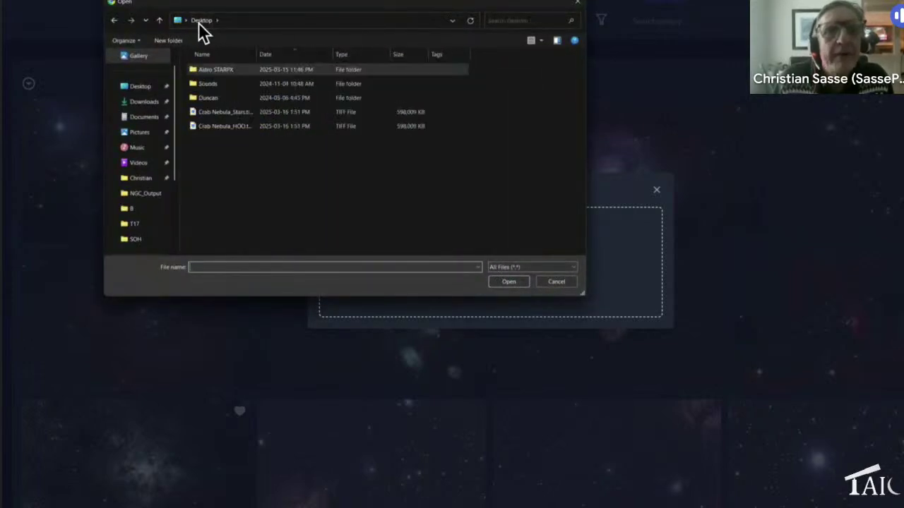
double_click(239, 68)
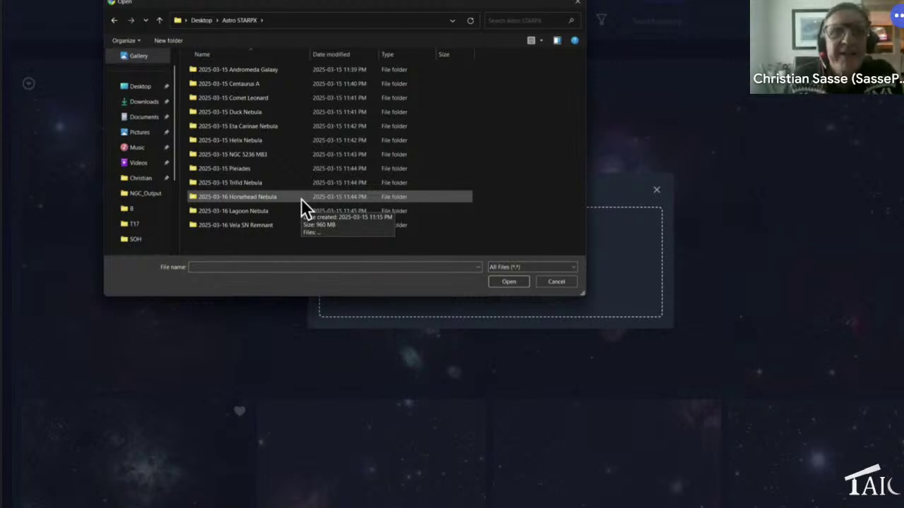
double_click(252, 70)
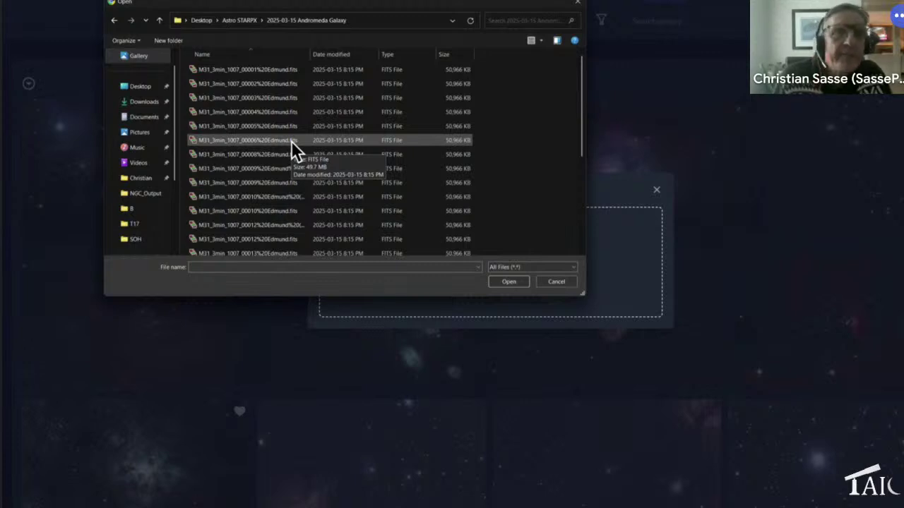
Select all the M31 FITS files in the Andromeda Galaxy folder and upload them for processing.
click(246, 68)
scroll(263, 162, down, 4)
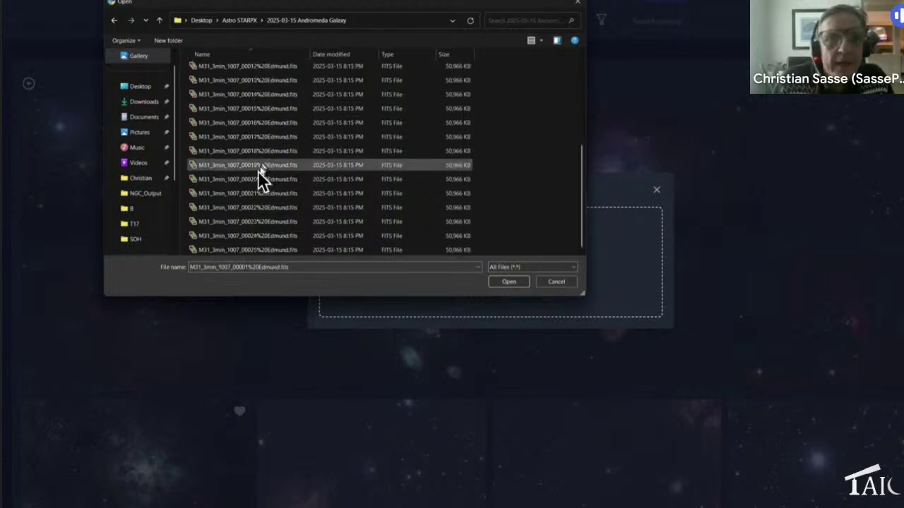
shift+click(250, 249)
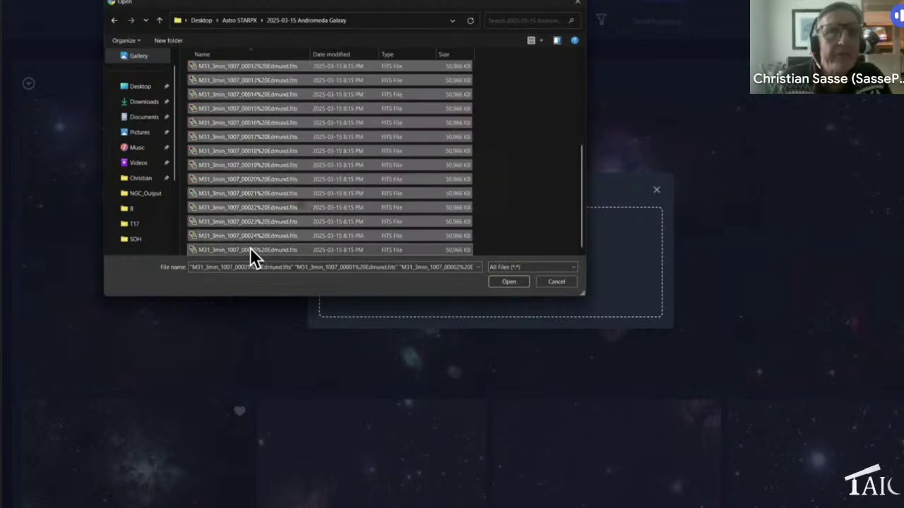
click(497, 282)
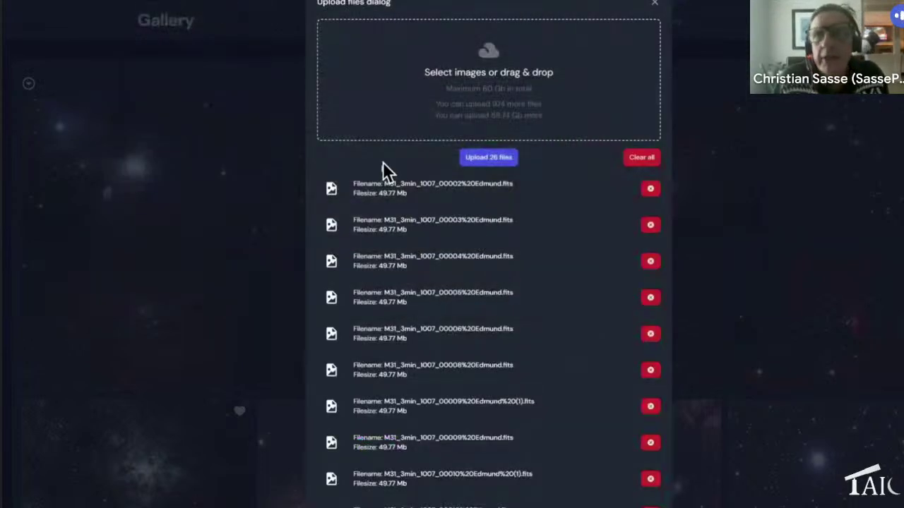
click(483, 156)
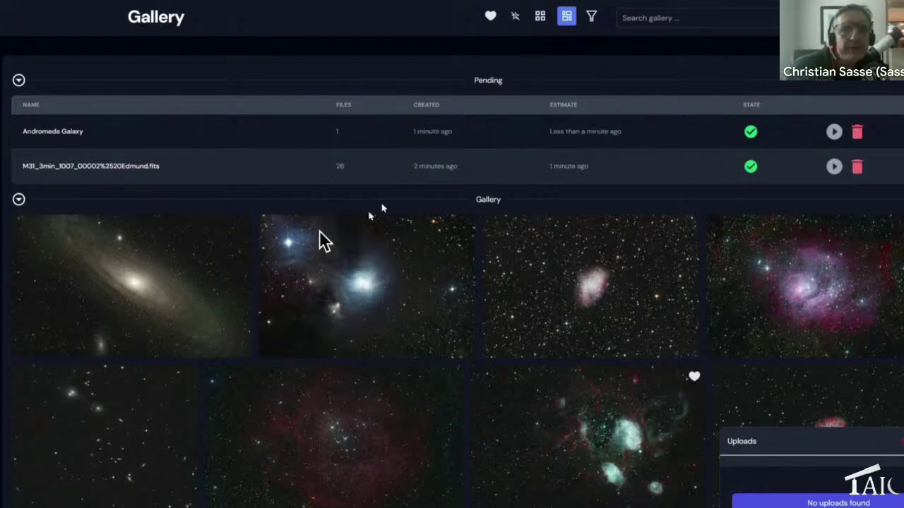
Open the details of the processed Andromeda Galaxy image and enlarge its marked field in the sky plot.
mouse_move(178, 298)
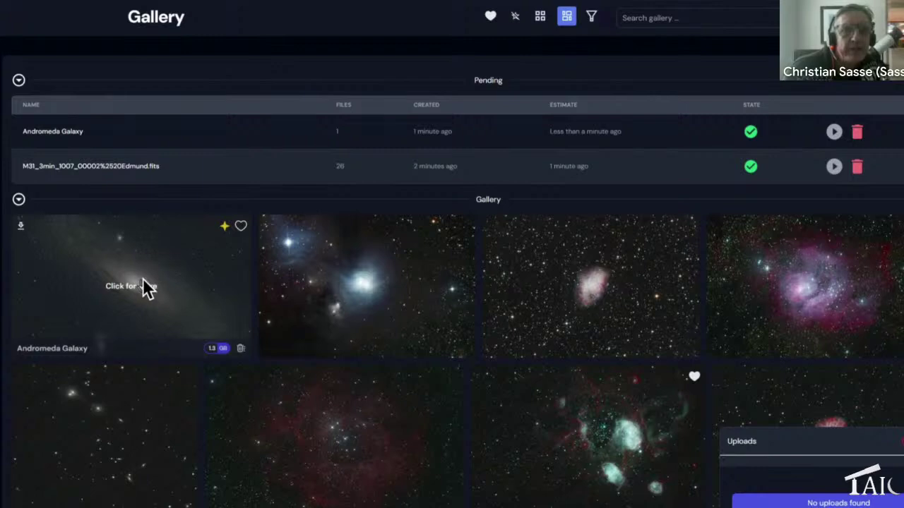
click(144, 284)
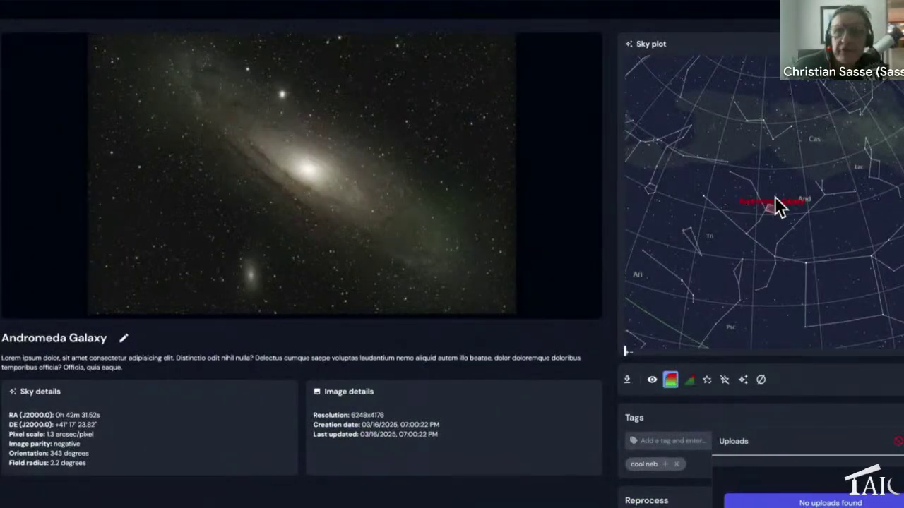
scroll(775, 203, up, 5)
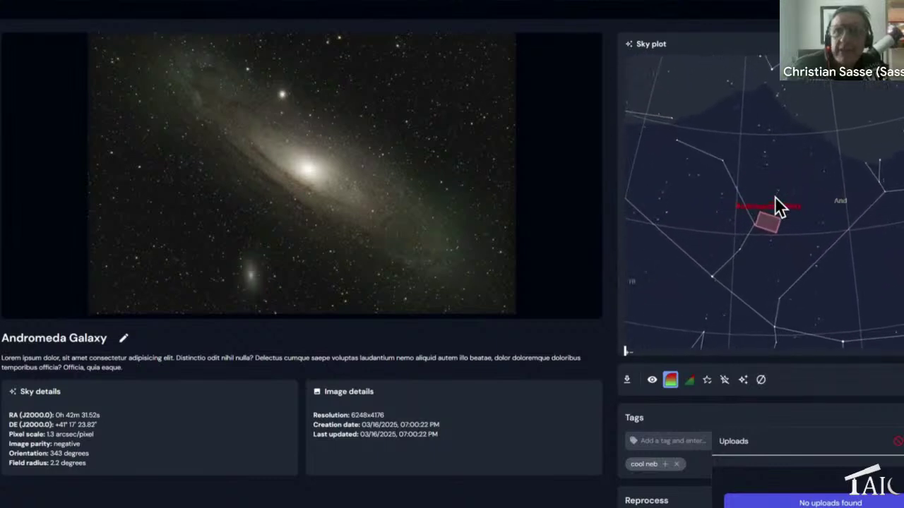
scroll(773, 200, up, 3)
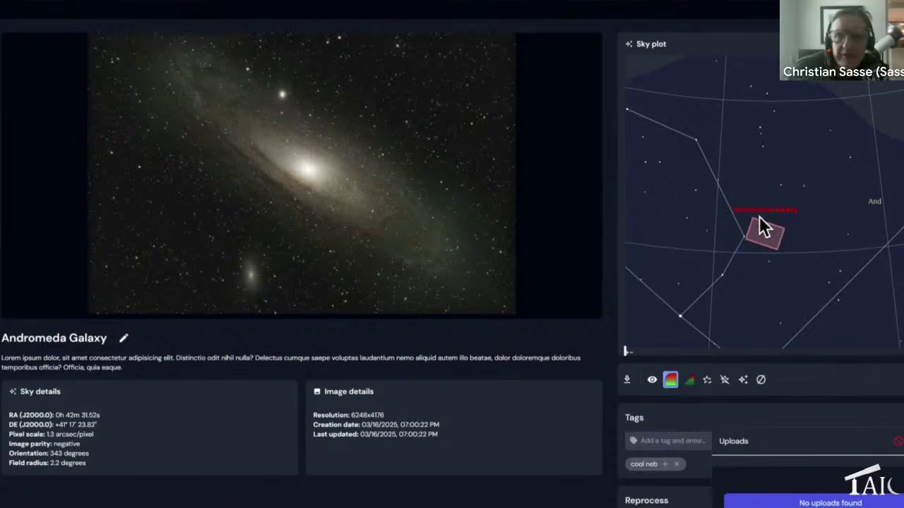
Compare the linear version of the Andromeda Galaxy image with the stretched version.
click(668, 379)
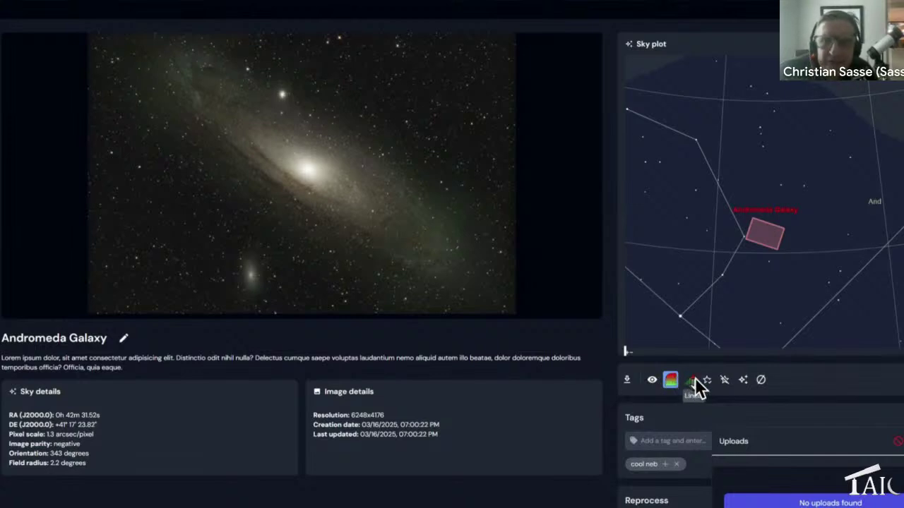
click(690, 382)
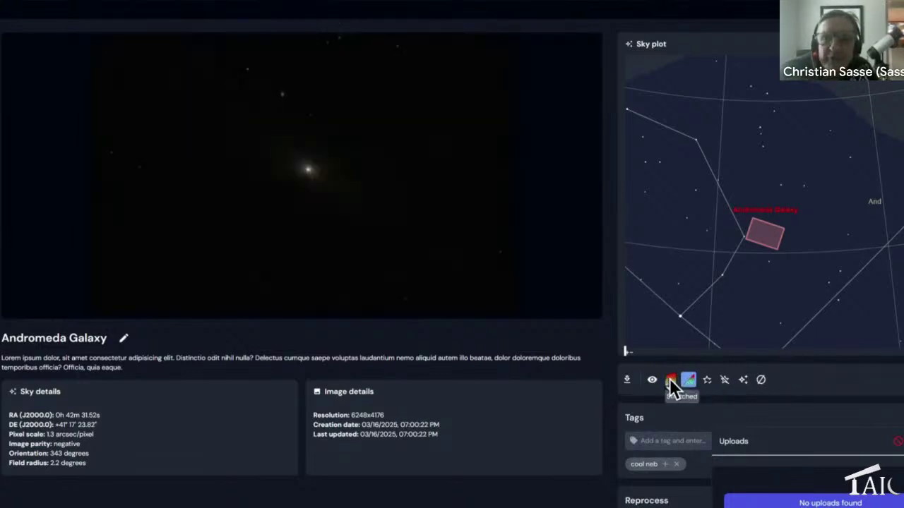
click(669, 380)
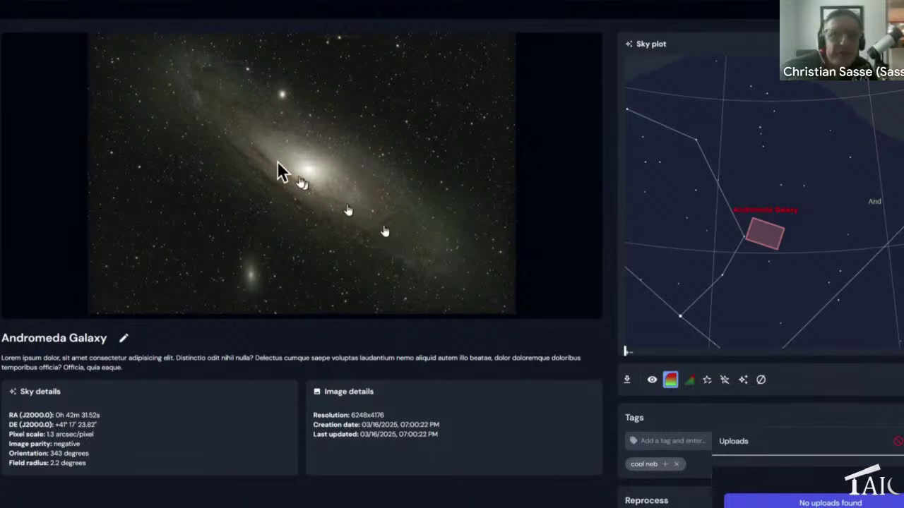
Open the Andromeda Galaxy image in the full-size viewer and examine its annotated objects and outer spiral arm up close.
mouse_move(287, 176)
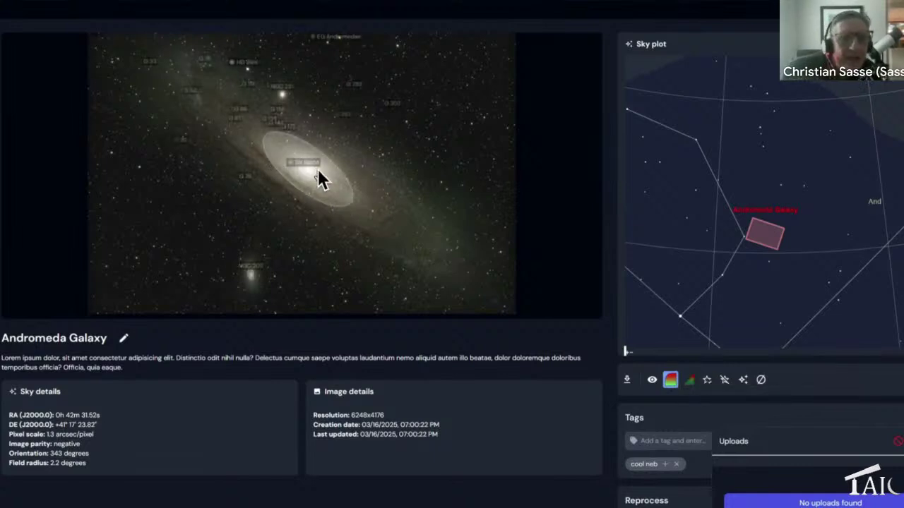
click(315, 175)
scroll(313, 166, up, 3)
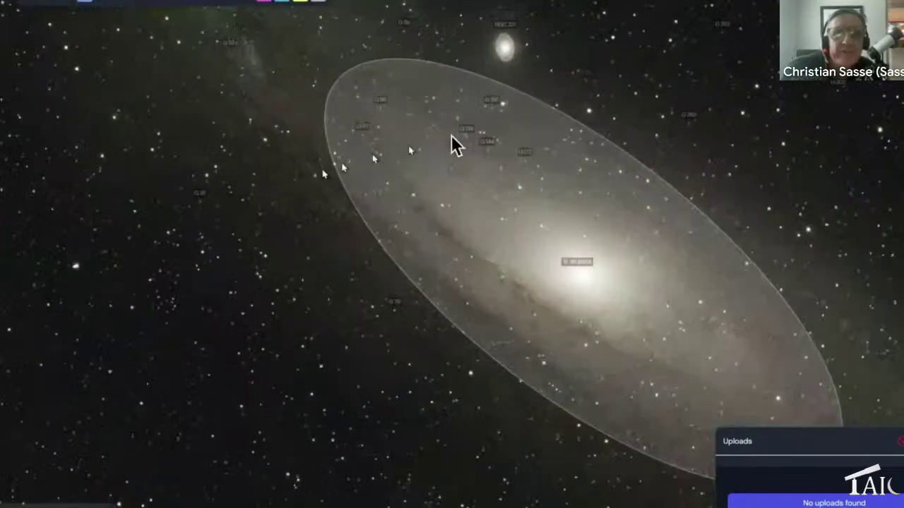
scroll(566, 120, down, 3)
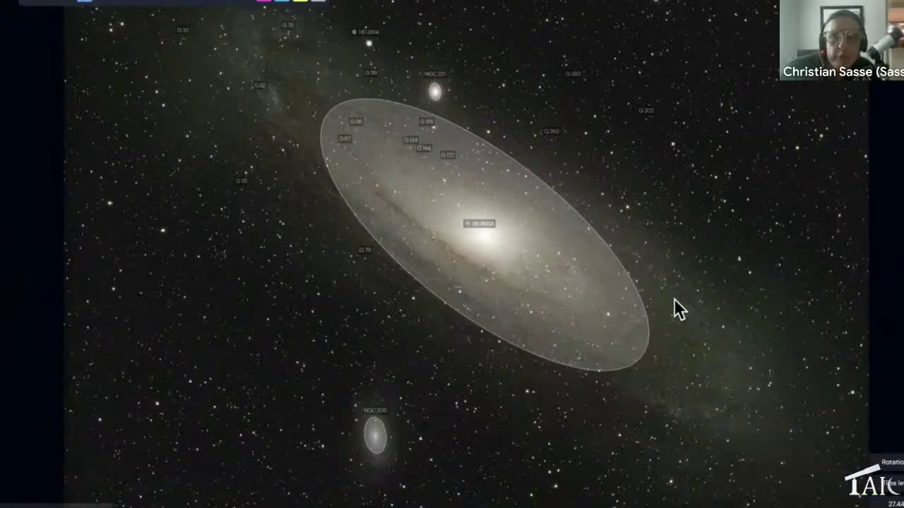
scroll(674, 306, up, 2)
scroll(675, 310, up, 5)
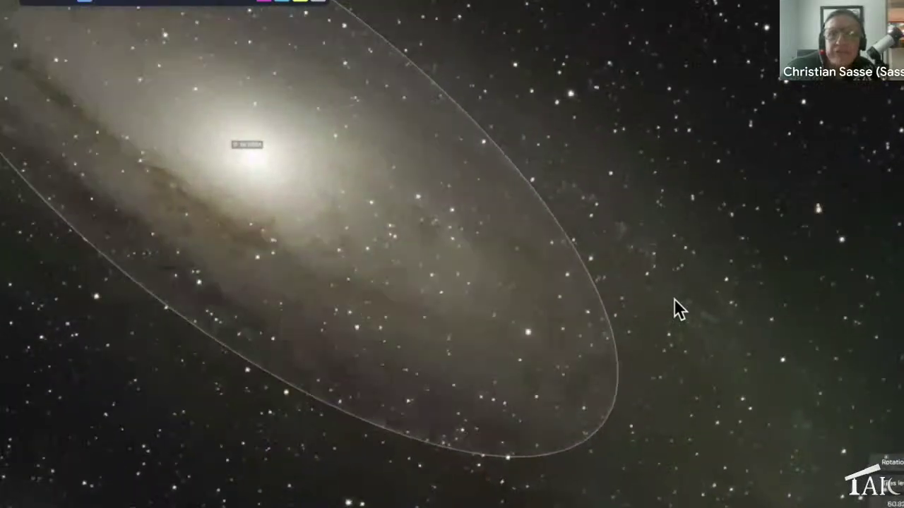
scroll(673, 314, up, 2)
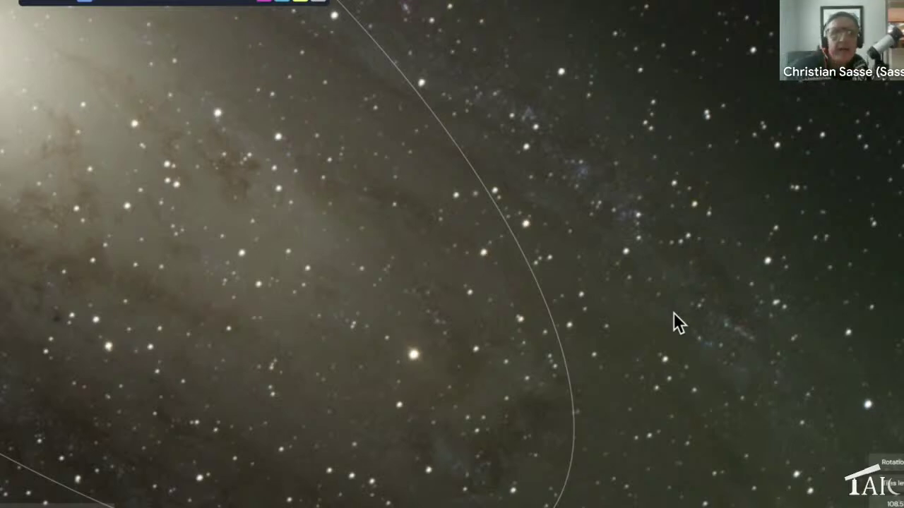
Examine the outer spiral arm, bright core and dark dust lanes of the Andromeda Galaxy up close.
scroll(672, 312, up, 3)
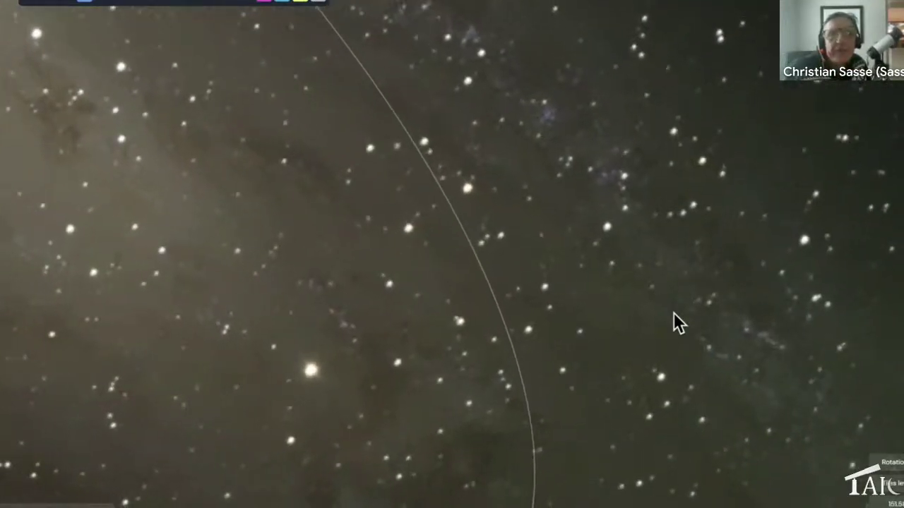
scroll(674, 312, down, 3)
drag(642, 270, 737, 366)
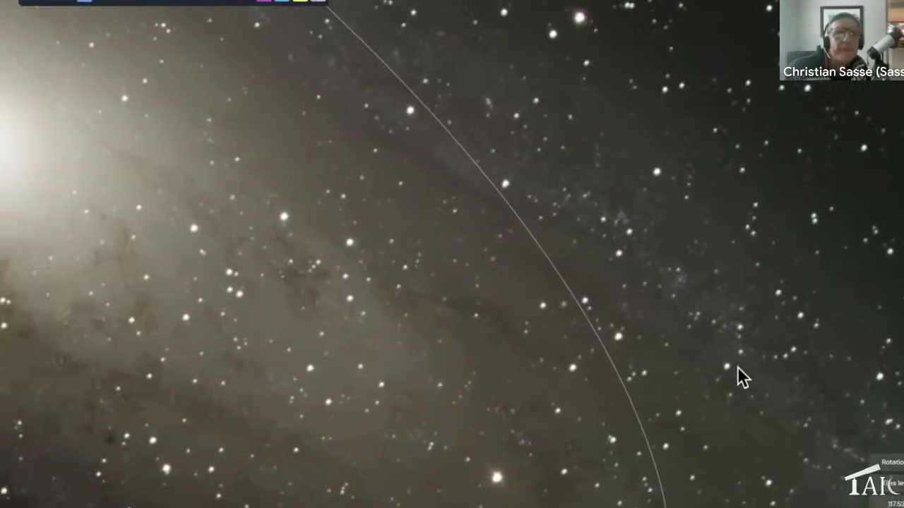
drag(359, 247, 597, 239)
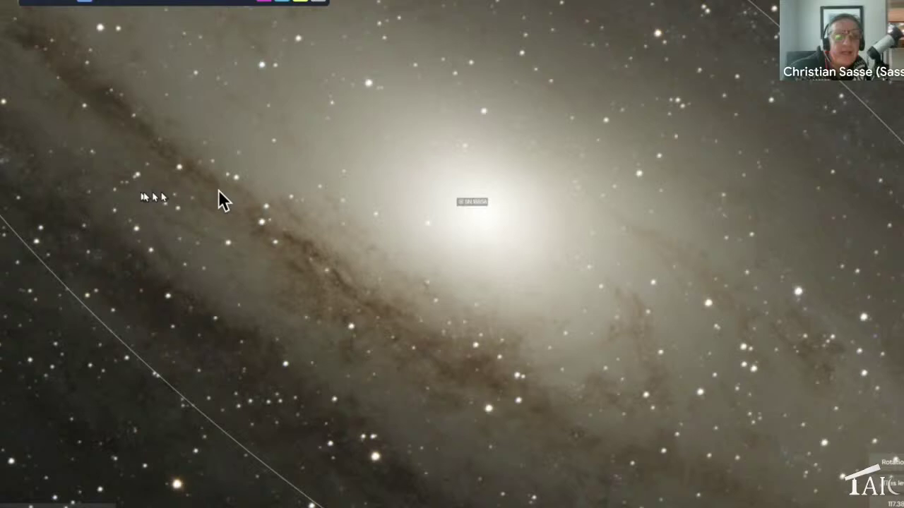
drag(221, 200, 498, 277)
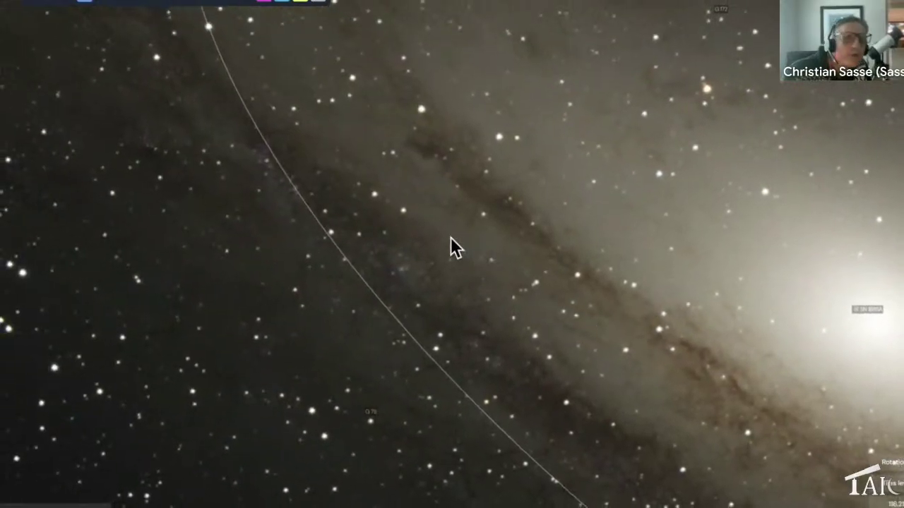
scroll(450, 237, down, 5)
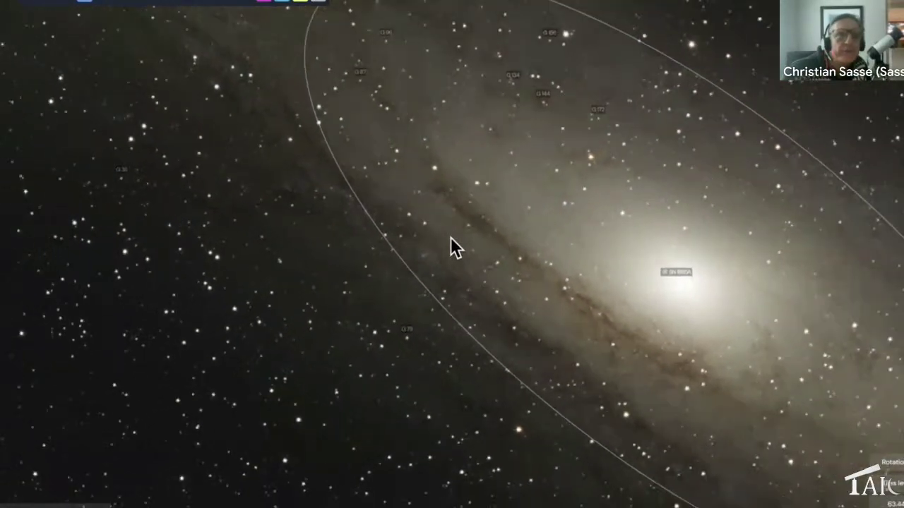
scroll(451, 237, down, 1)
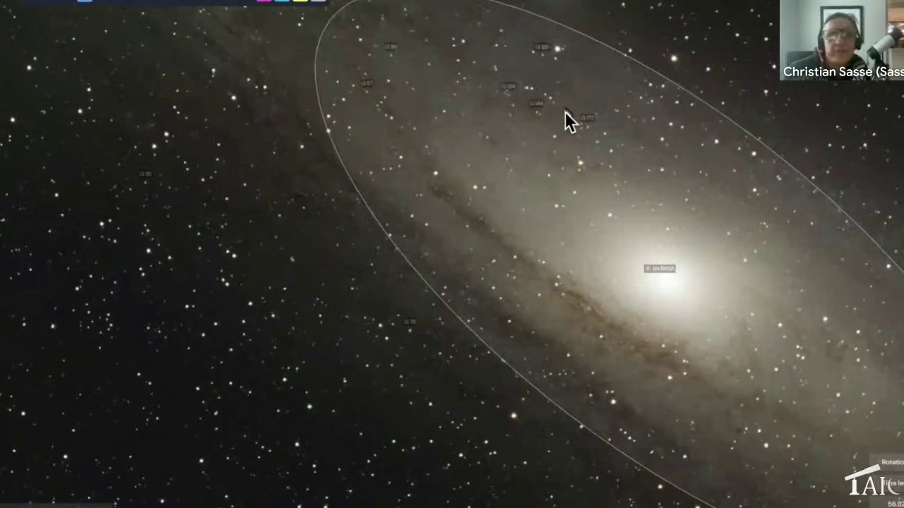
Read the details of the annotated object G 144, close them and bring the whole galaxy back into view.
click(535, 104)
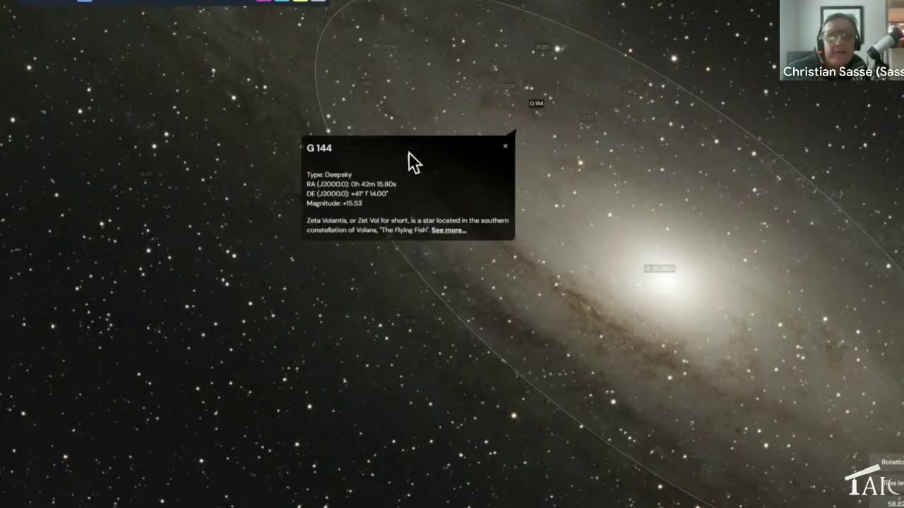
click(507, 147)
scroll(507, 149, down, 3)
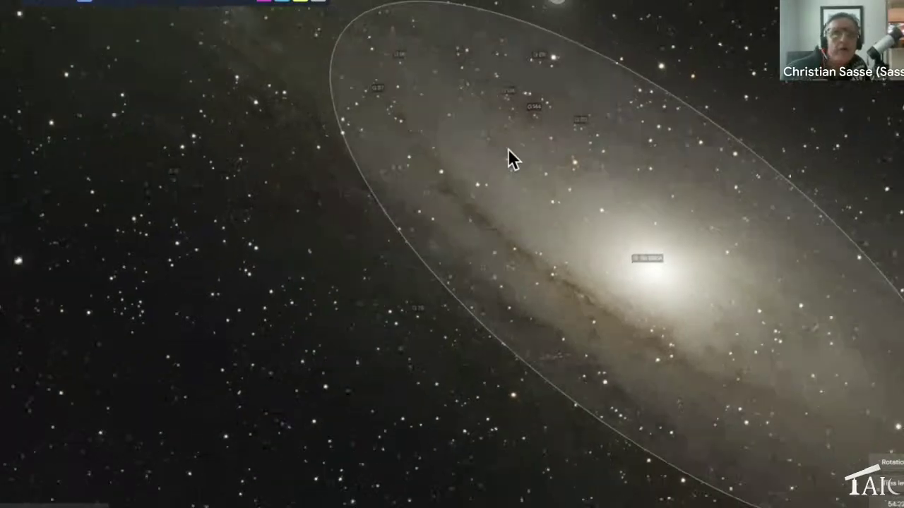
scroll(507, 148, down, 5)
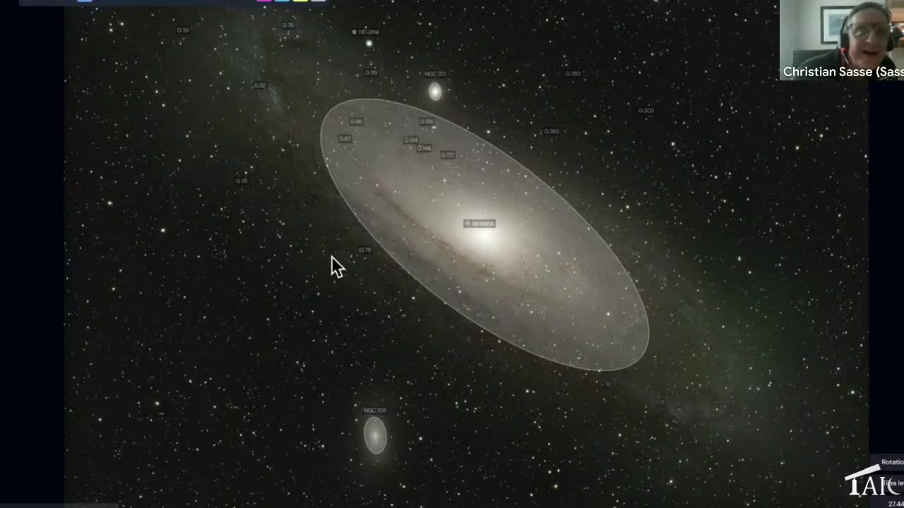
Show the enhanced version of the image and examine the blue star cloud in the outer spiral arm.
scroll(236, 70, up, 5)
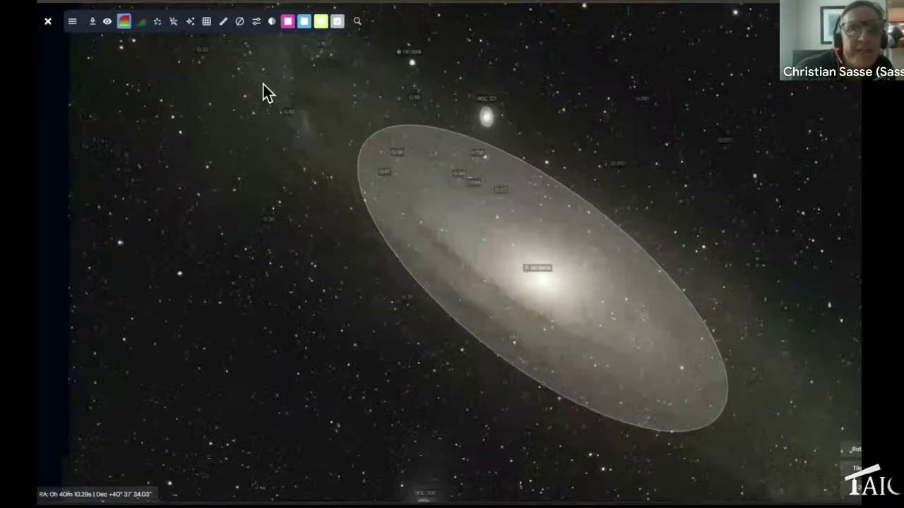
scroll(264, 90, up, 3)
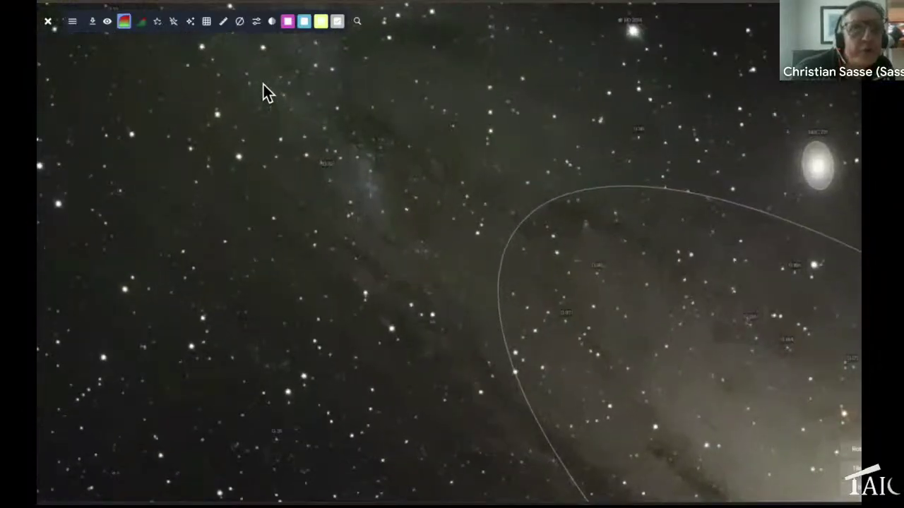
click(157, 22)
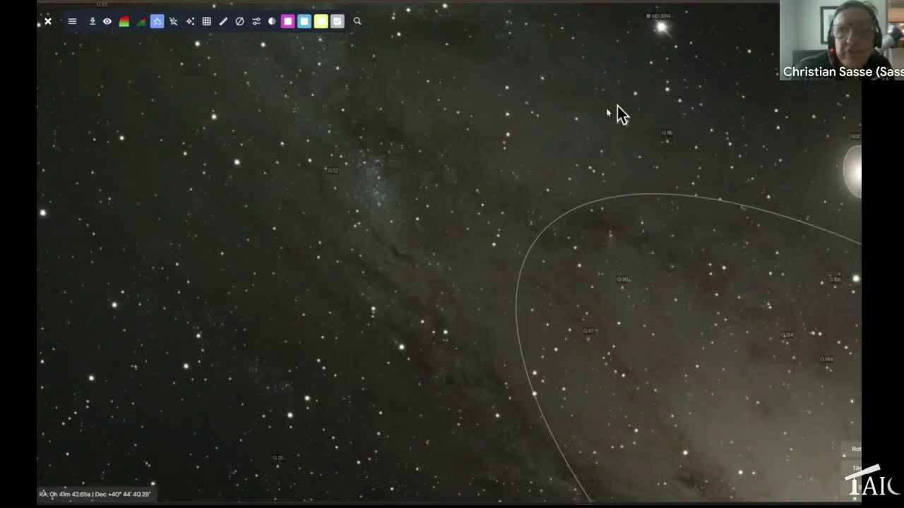
scroll(512, 138, up, 3)
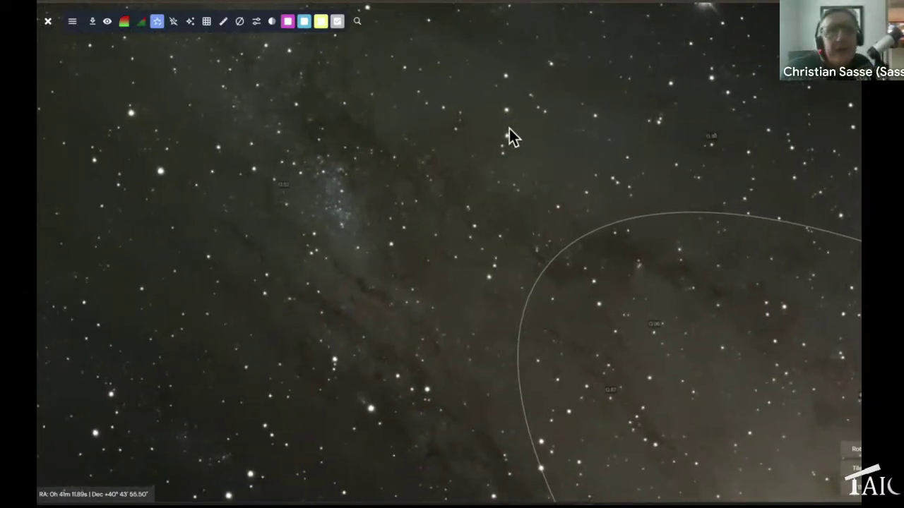
scroll(509, 137, up, 2)
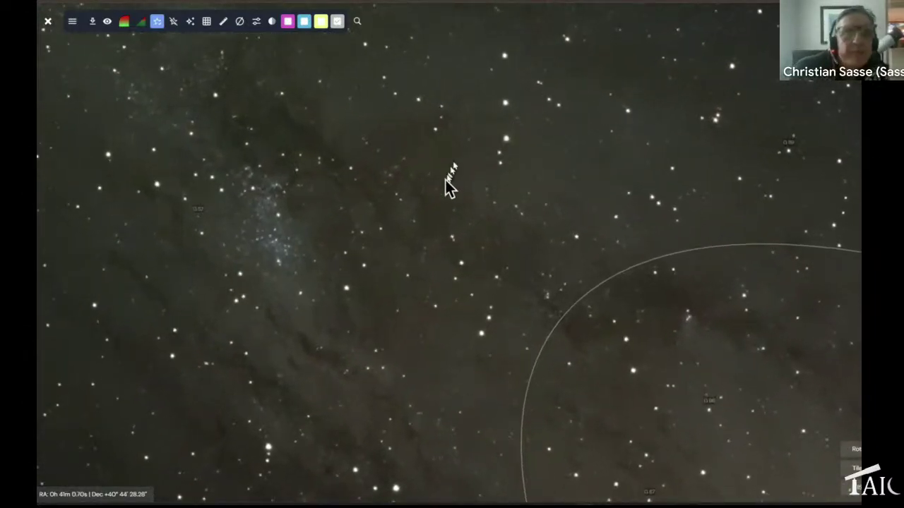
Compare the enhanced version with the regular stretched version around the blue star cloud.
click(154, 22)
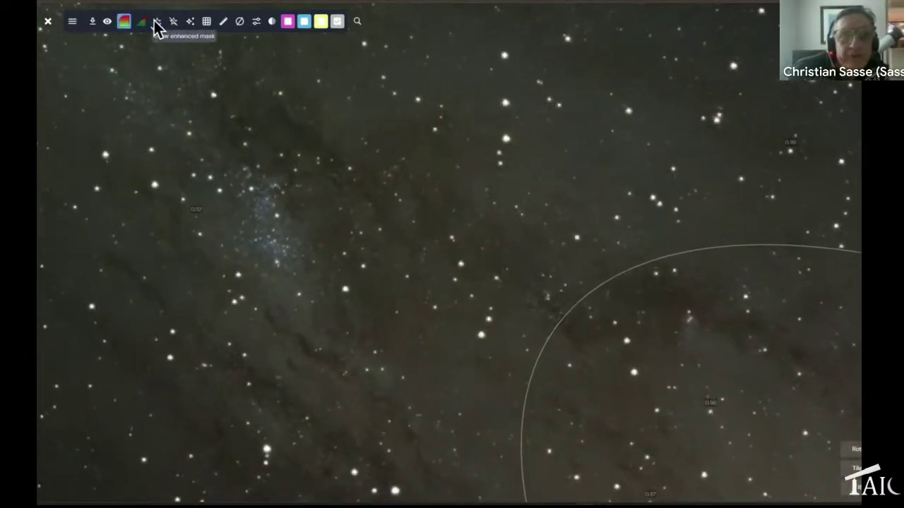
click(156, 21)
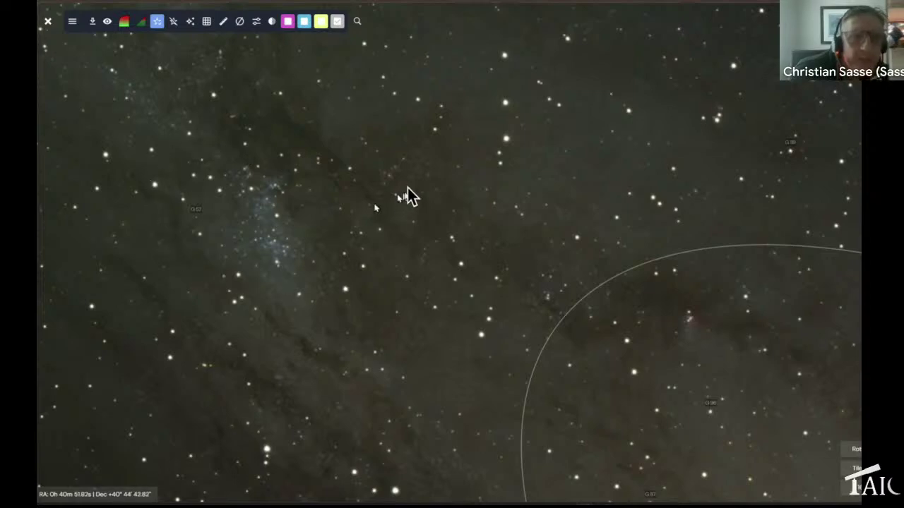
scroll(387, 162, up, 3)
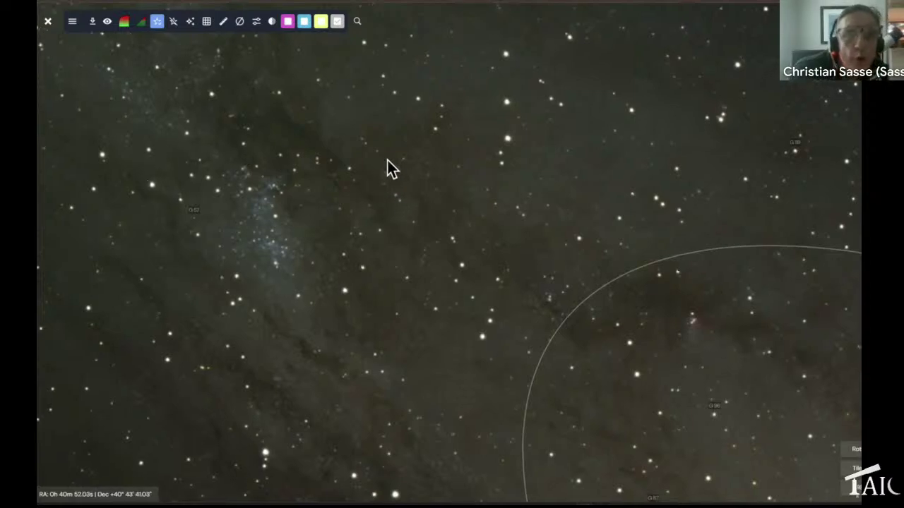
scroll(391, 168, up, 1)
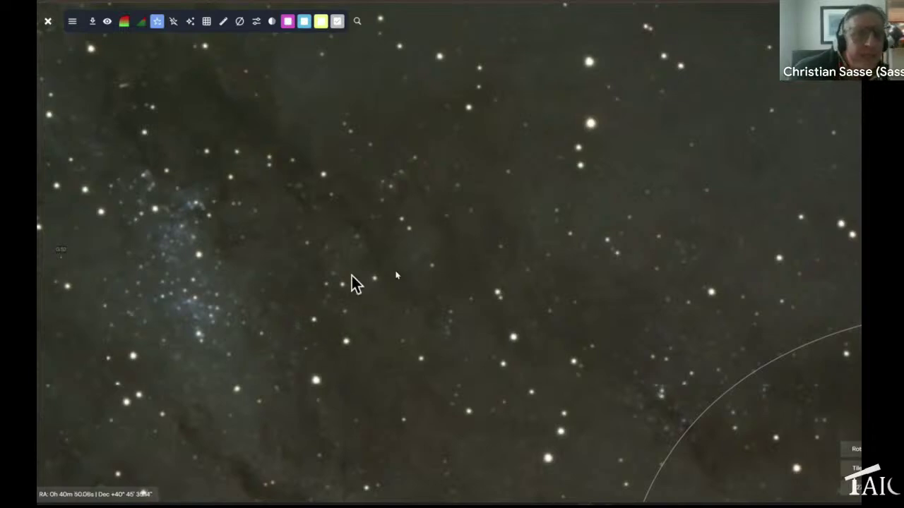
click(158, 22)
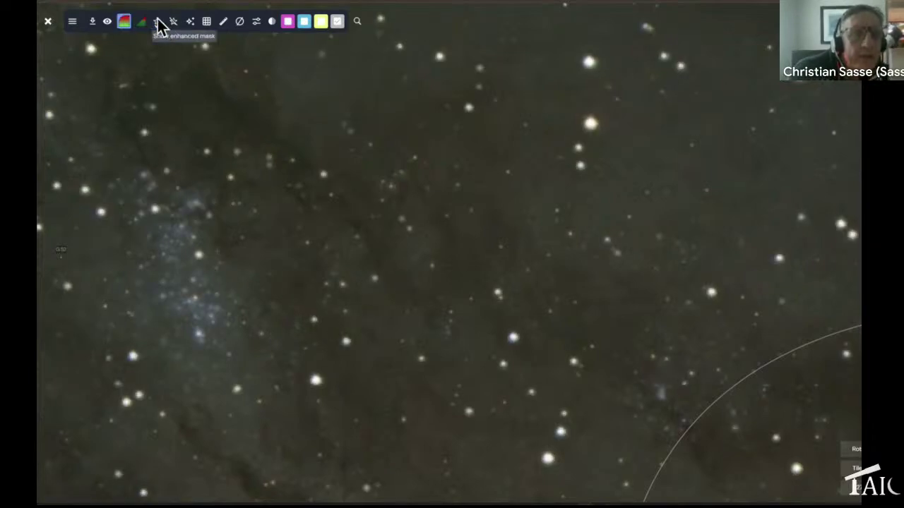
click(158, 23)
click(158, 23)
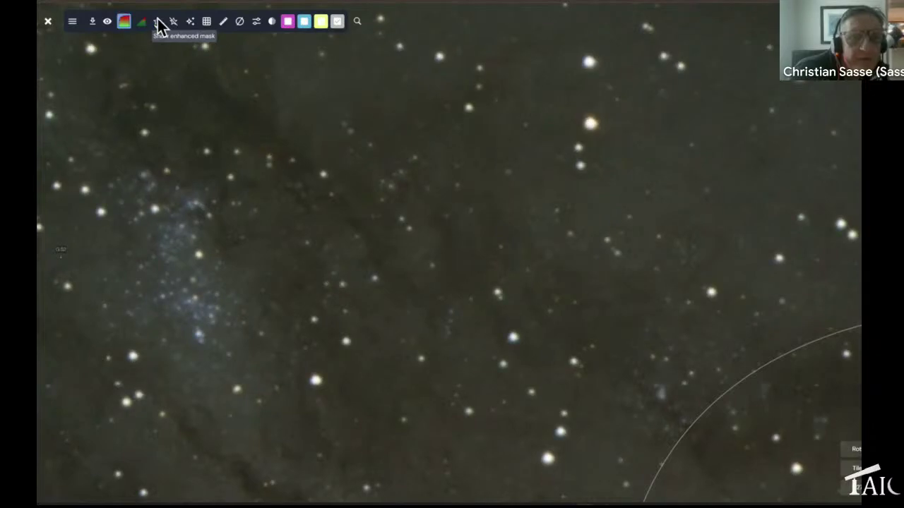
click(158, 23)
click(158, 23)
click(158, 23)
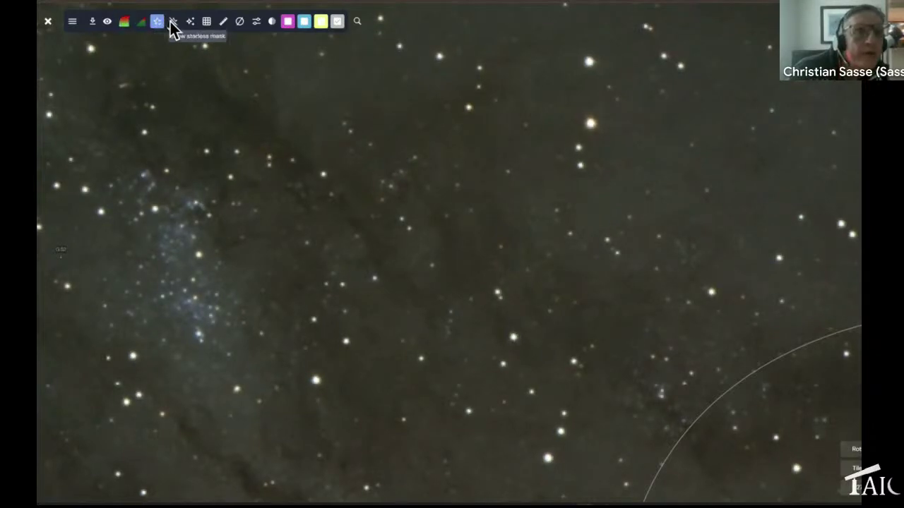
Show the starless version of the image and examine the whole galaxy in it.
click(172, 23)
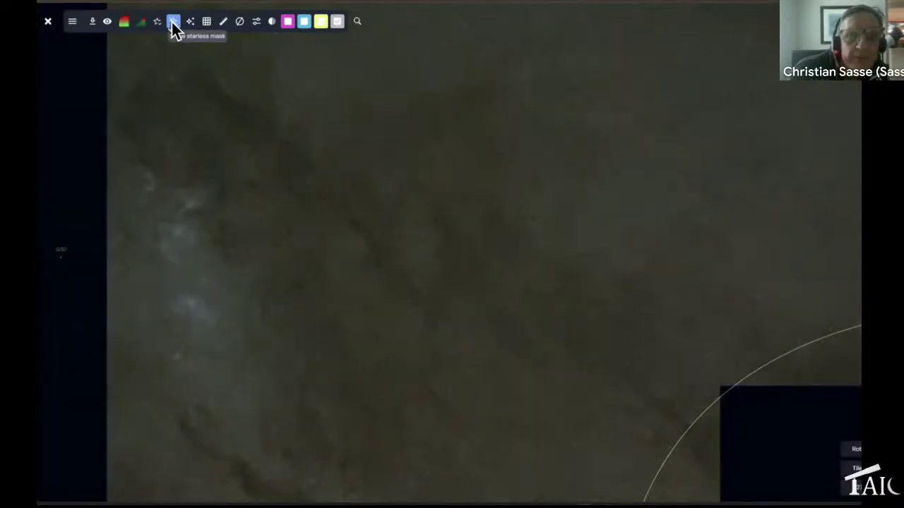
scroll(327, 135, up, 5)
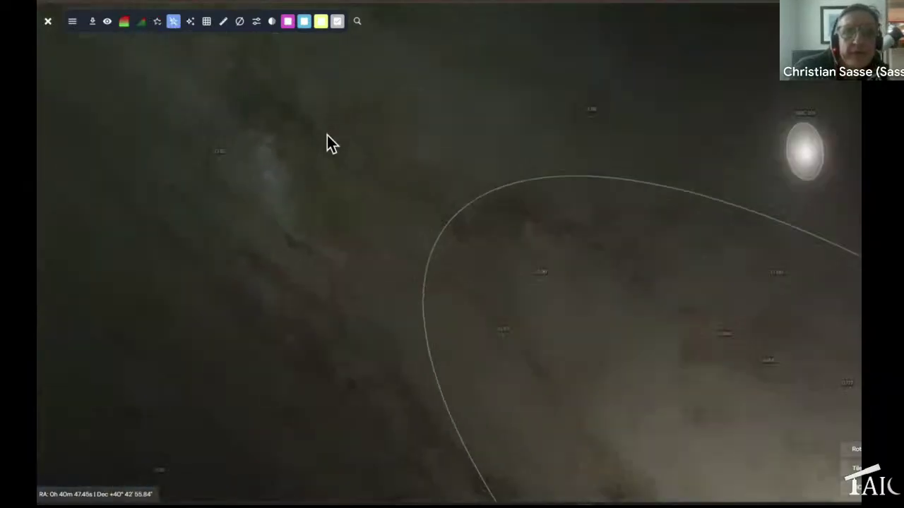
scroll(327, 135, down, 10)
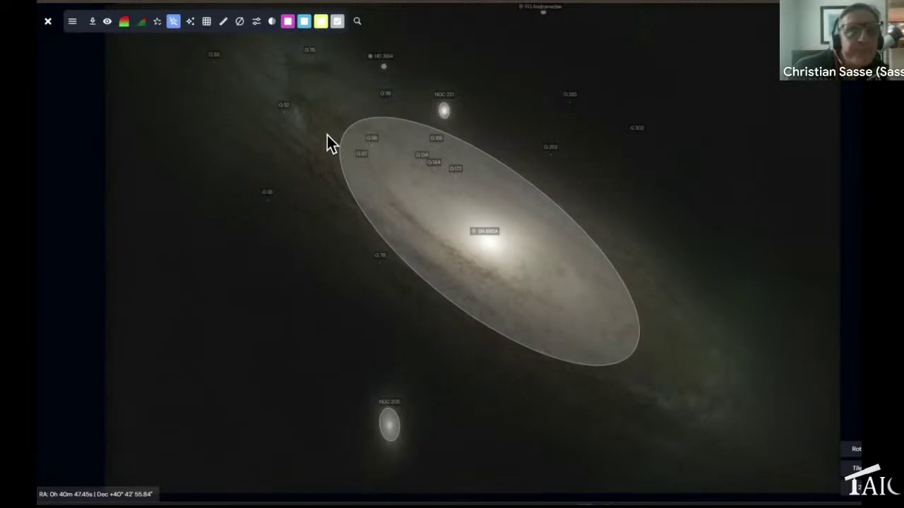
Show the stars-only version of the image and compare it with and without the annotation overlay.
click(189, 22)
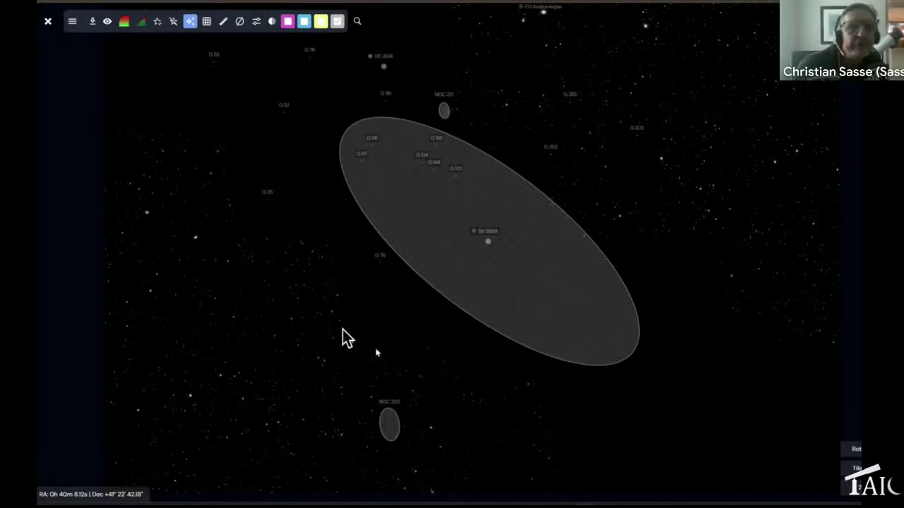
click(239, 20)
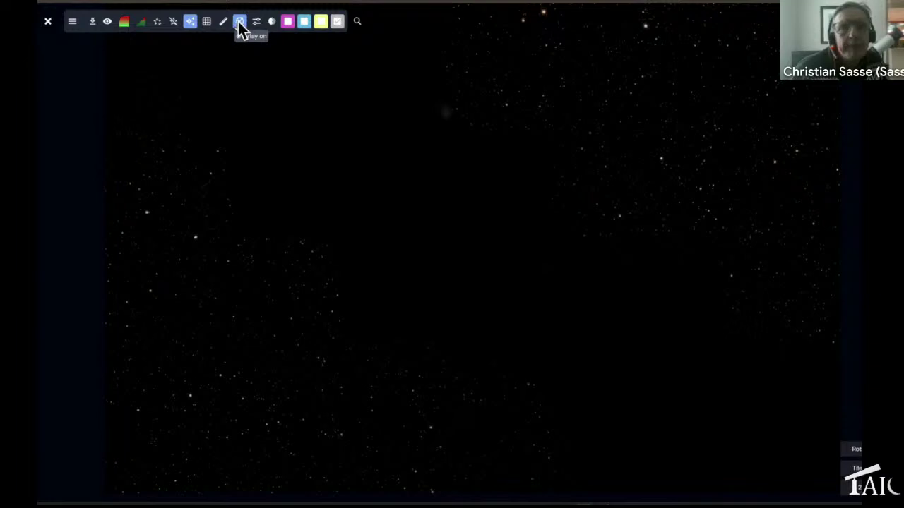
click(238, 20)
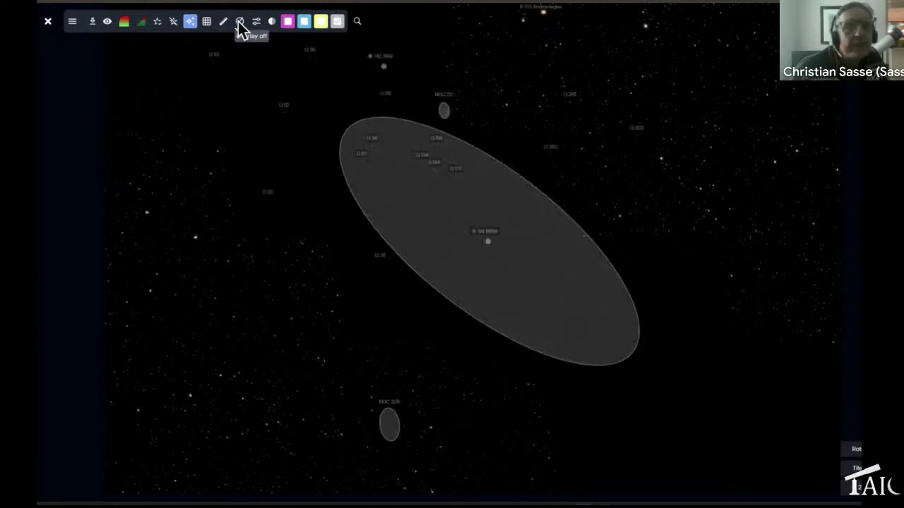
Display the enhanced version of the image with the annotation overlay turned off.
click(157, 21)
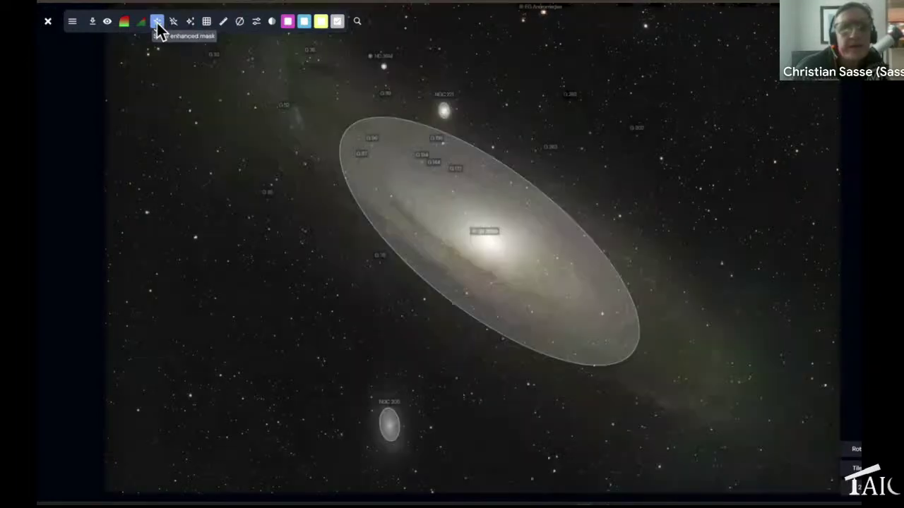
click(240, 22)
click(239, 22)
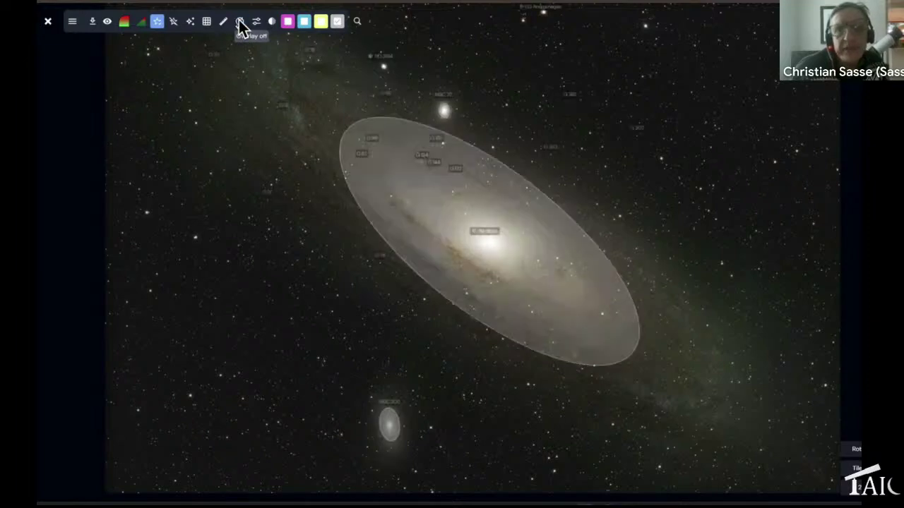
click(239, 22)
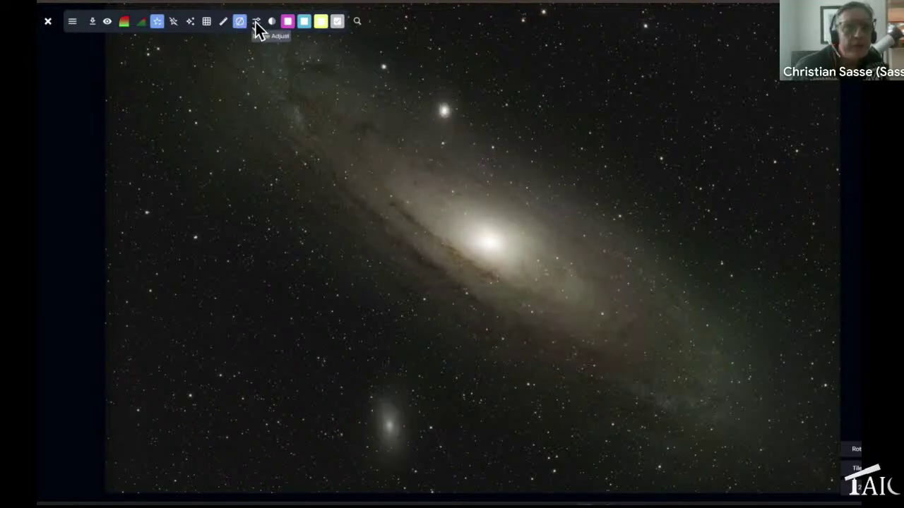
Measure along the galaxy's long axis and across its core with yellow lines, and overlay the coordinate grid.
click(224, 21)
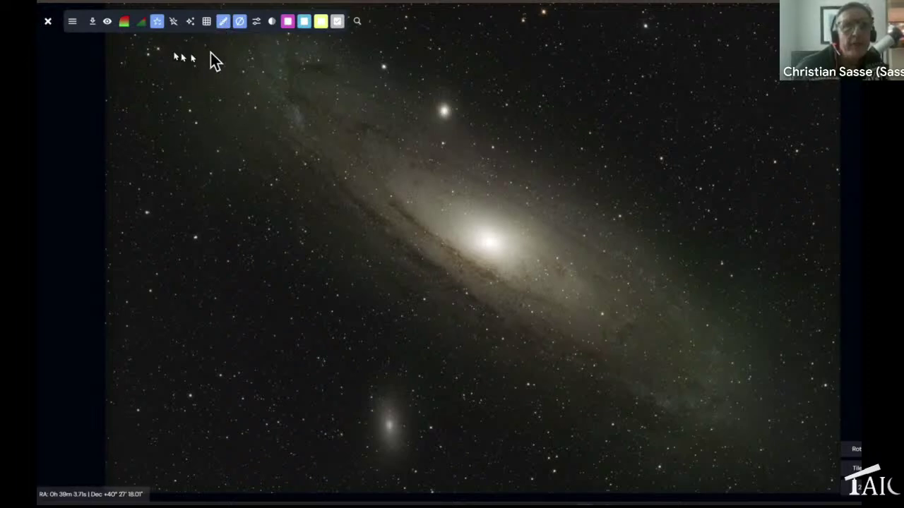
drag(186, 40, 754, 383)
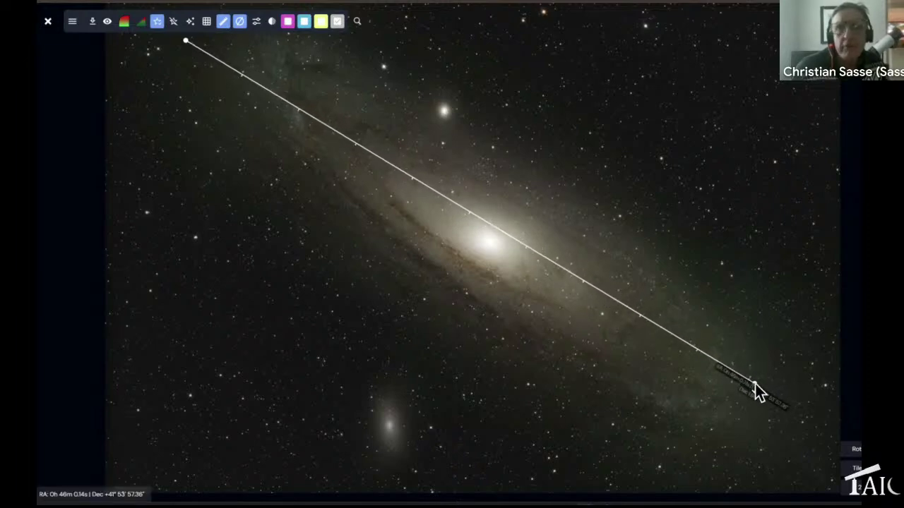
click(320, 22)
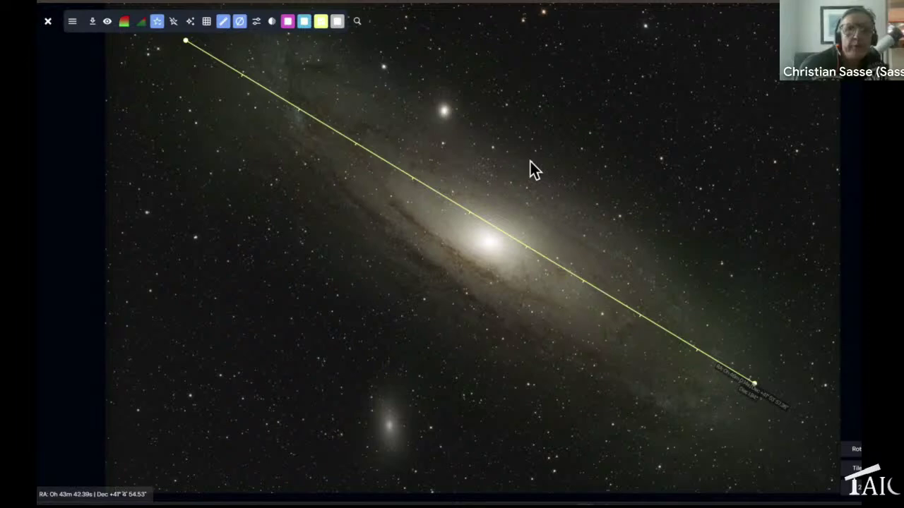
drag(524, 129, 395, 404)
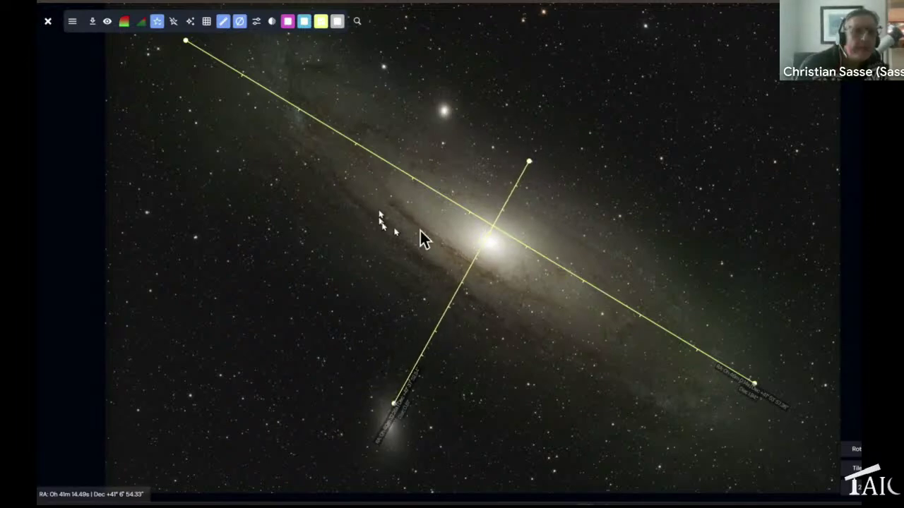
click(206, 22)
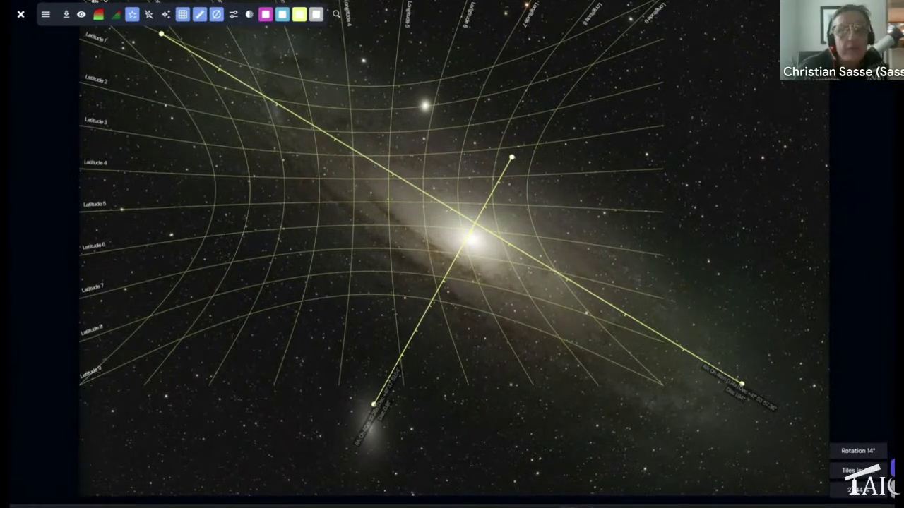
Compare the image with and without the annotation overlay, leave it off, and hide the coordinate grid and measuring lines.
click(217, 15)
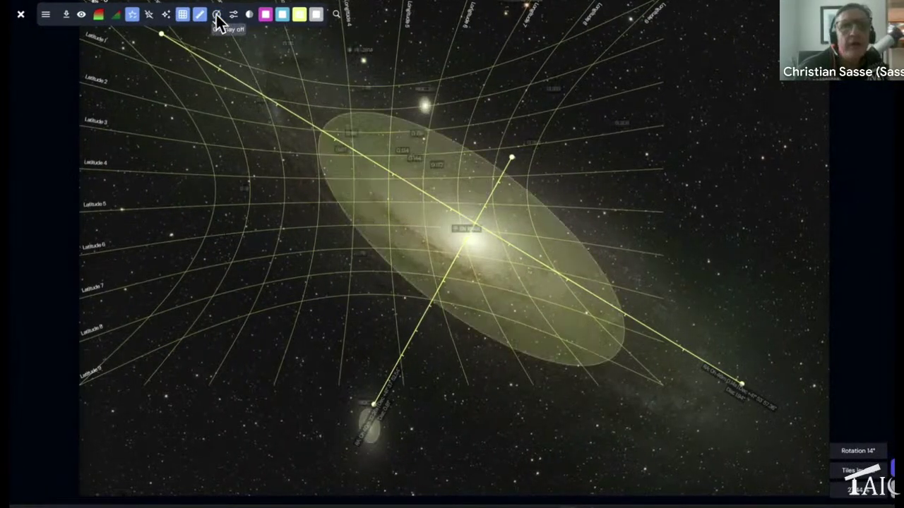
click(219, 20)
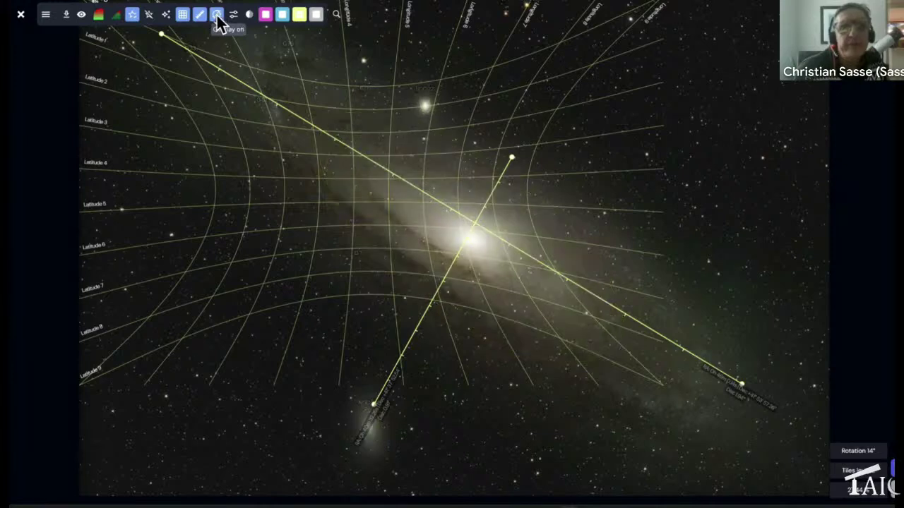
click(181, 19)
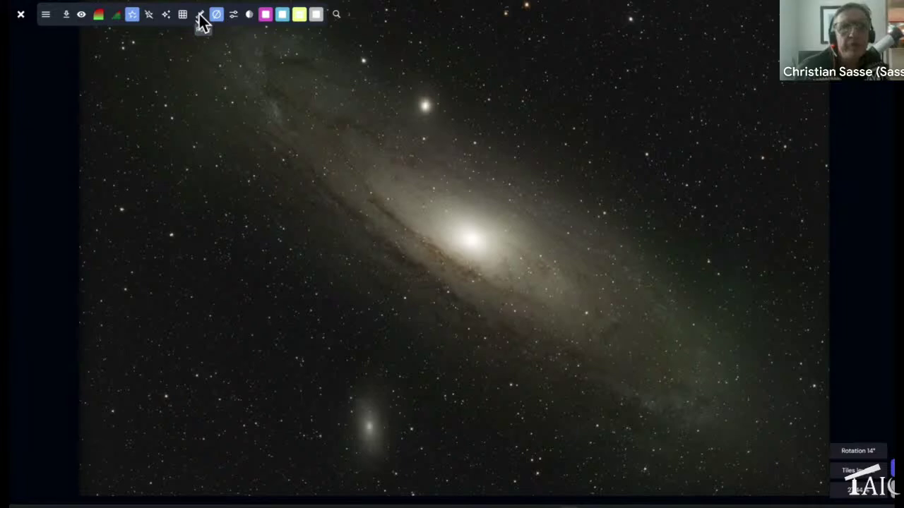
Try a saturation of 1 on the image, reset all light and color adjustments, and close the adjustments.
click(233, 14)
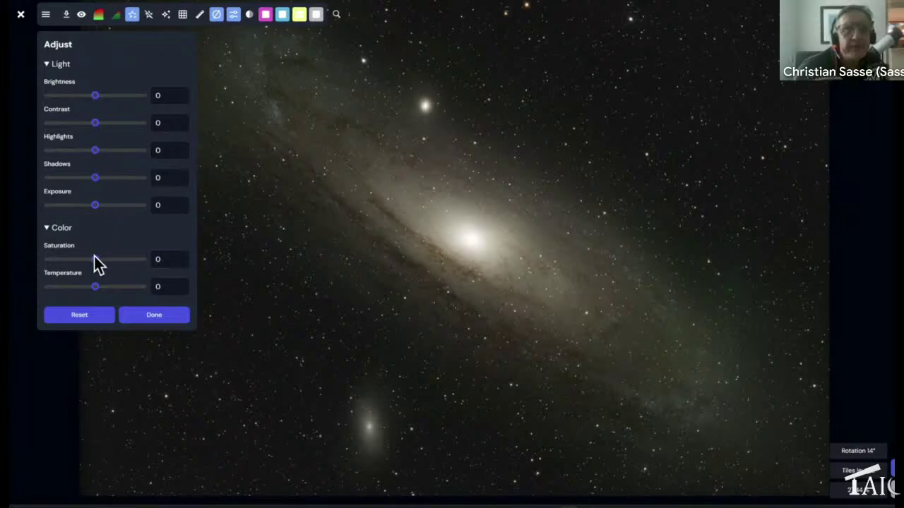
mouse_move(95, 258)
mouse_down()
mouse_move(110, 259)
mouse_move(96, 259)
mouse_up()
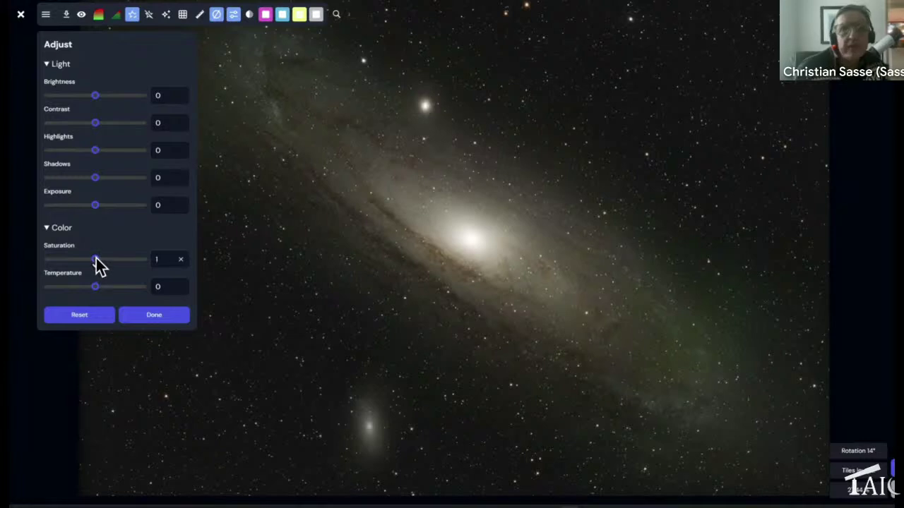
click(83, 315)
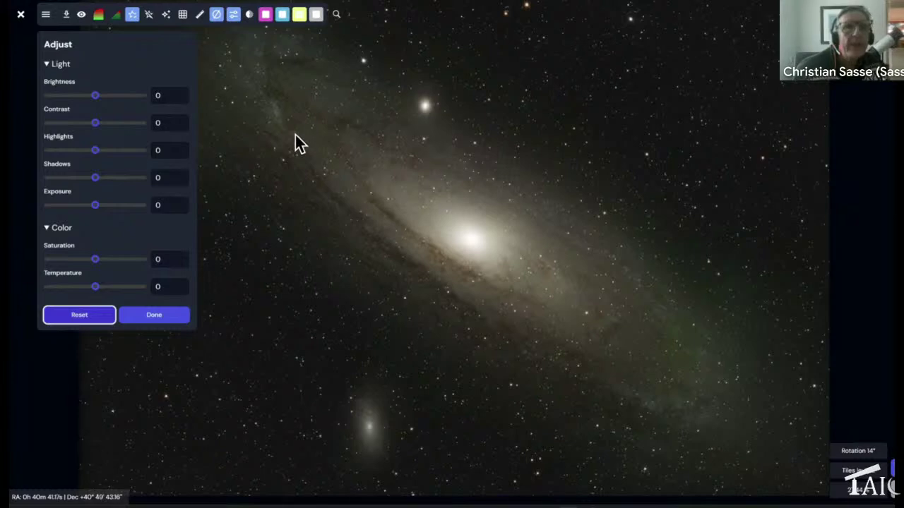
click(161, 316)
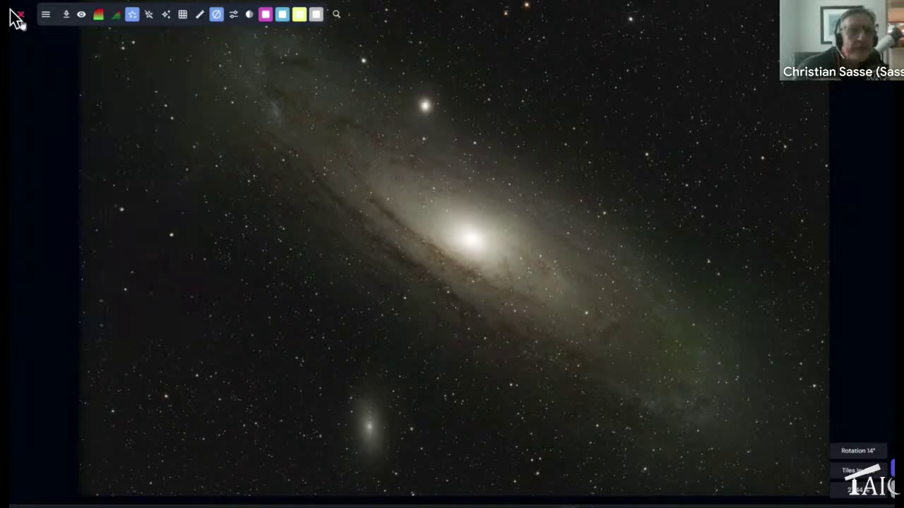
Display the stretched RGB version of the image without any mask and list the available channel versions.
click(45, 17)
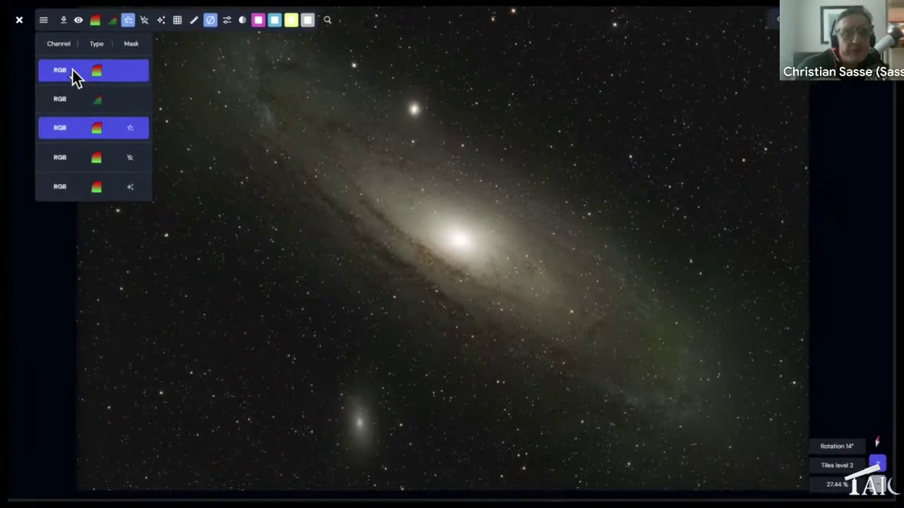
click(76, 75)
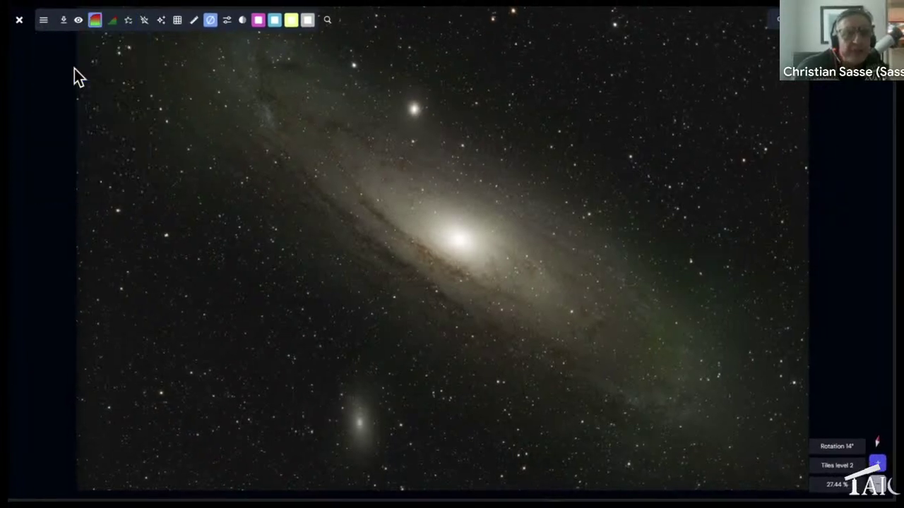
click(41, 22)
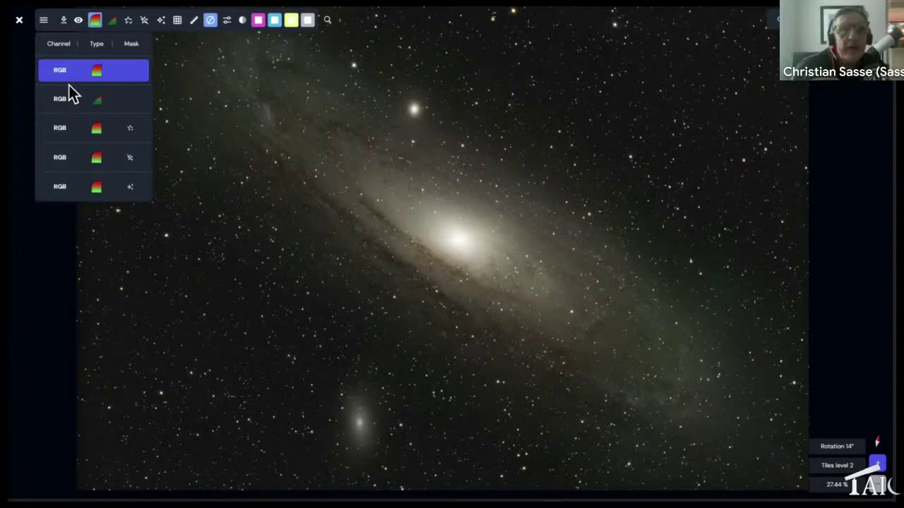
Review the download options and file formats for the Andromeda Galaxy image, and leave the full-size viewer.
click(65, 21)
click(64, 21)
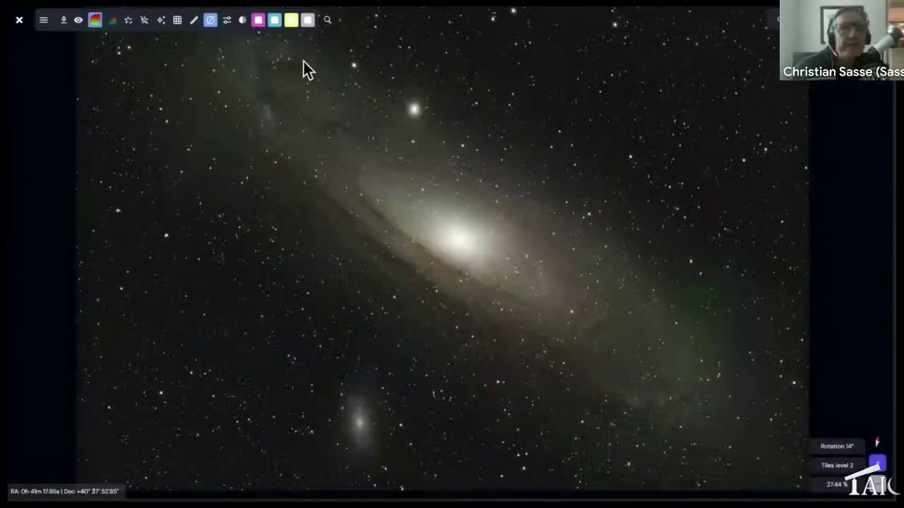
click(63, 23)
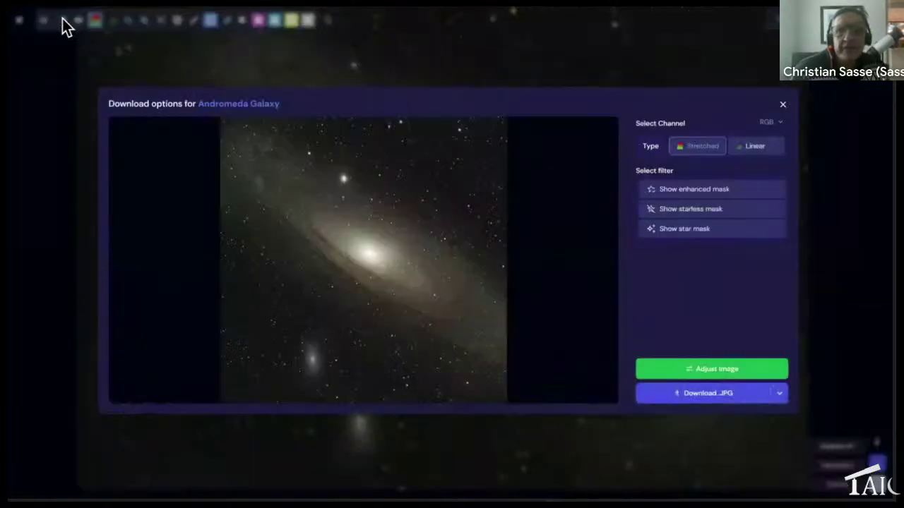
click(778, 400)
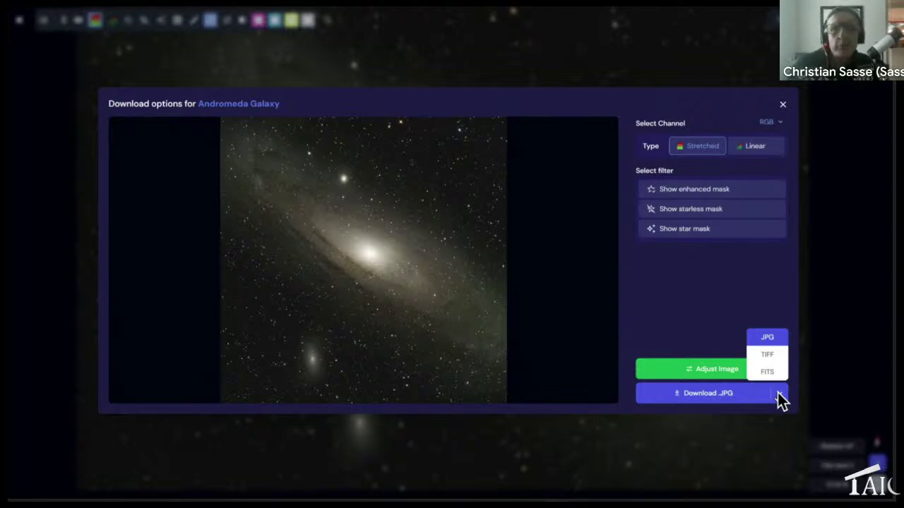
click(783, 105)
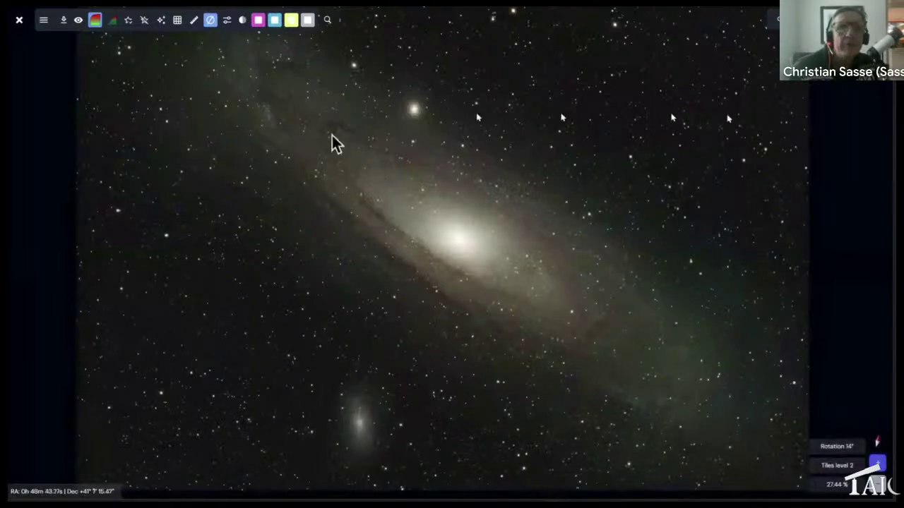
click(19, 20)
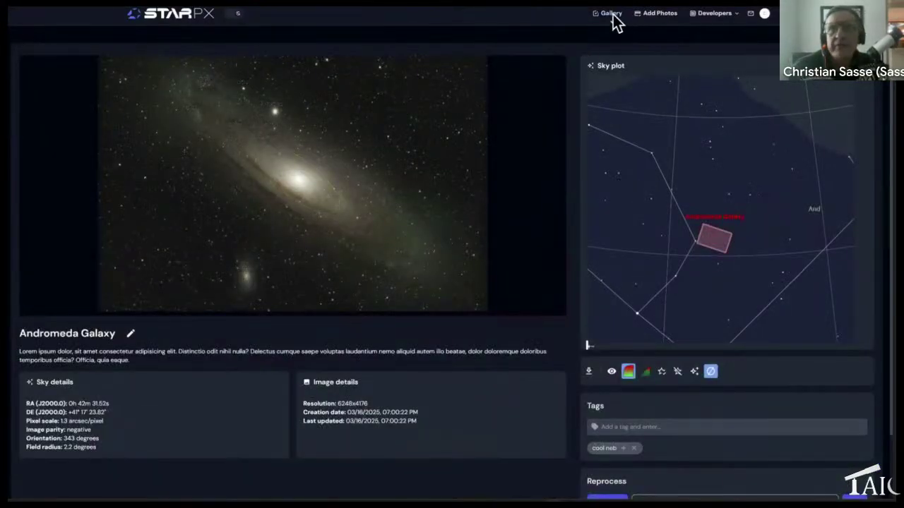
Upload all files from the folder "2025-03-15 Centaurus A" inside the Astro STARPX folder.
click(648, 16)
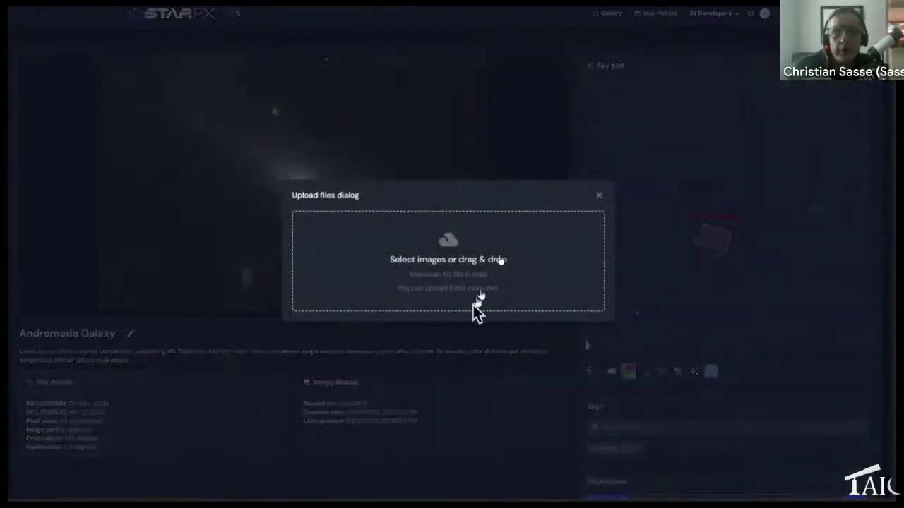
click(445, 262)
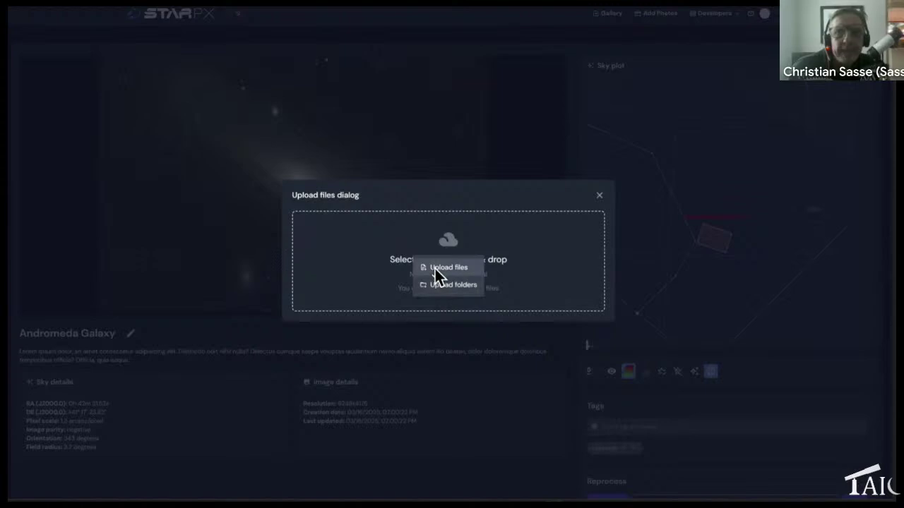
click(439, 284)
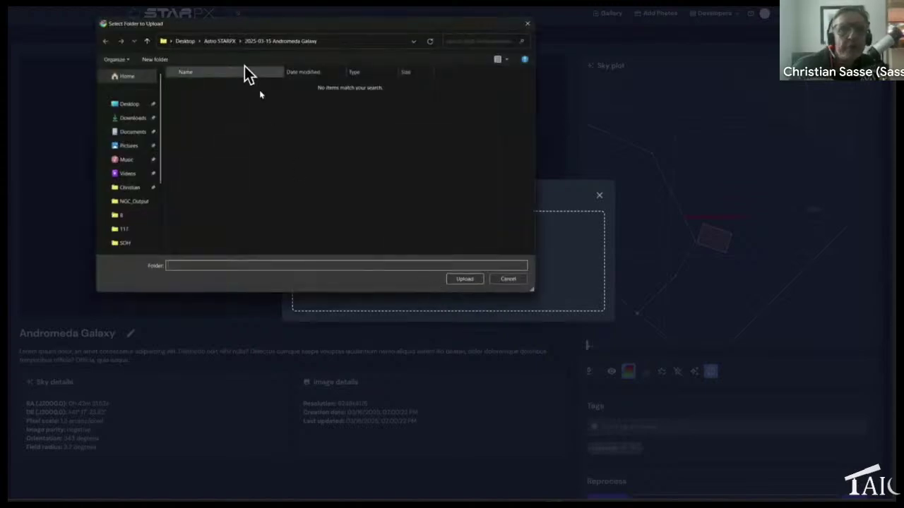
click(220, 43)
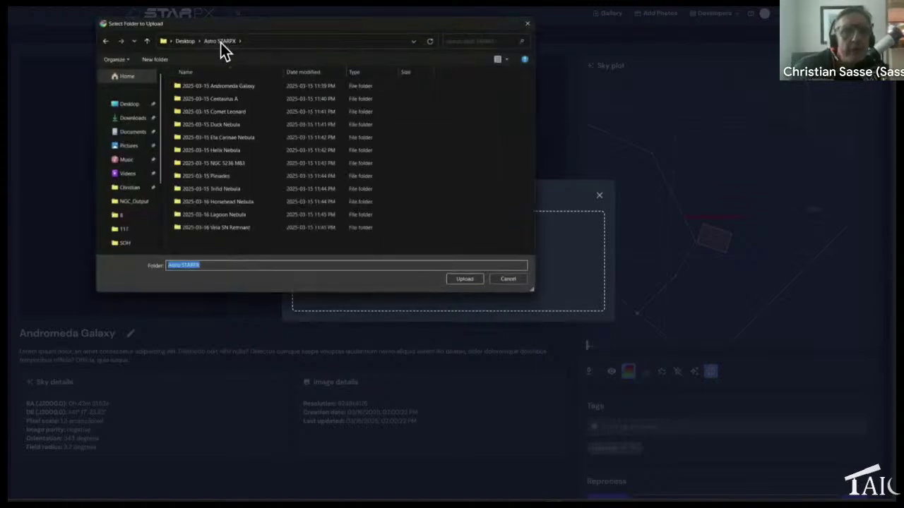
double_click(231, 98)
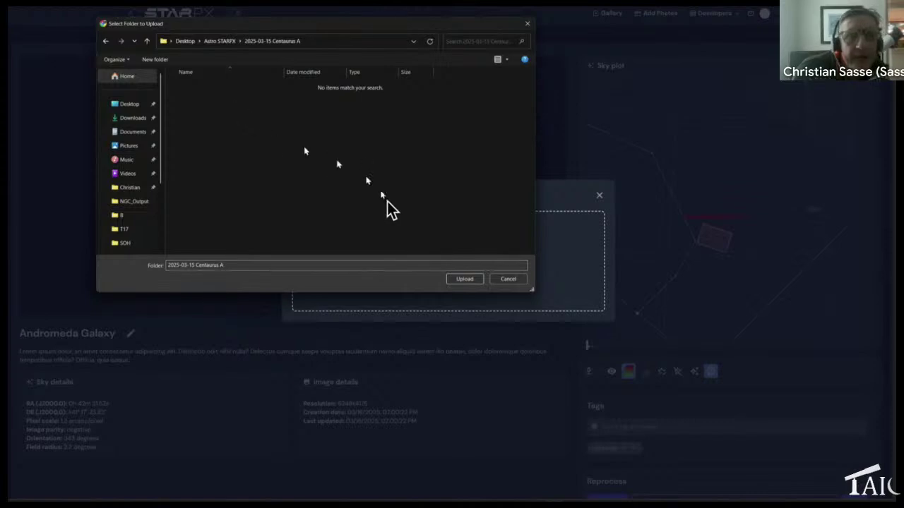
click(463, 279)
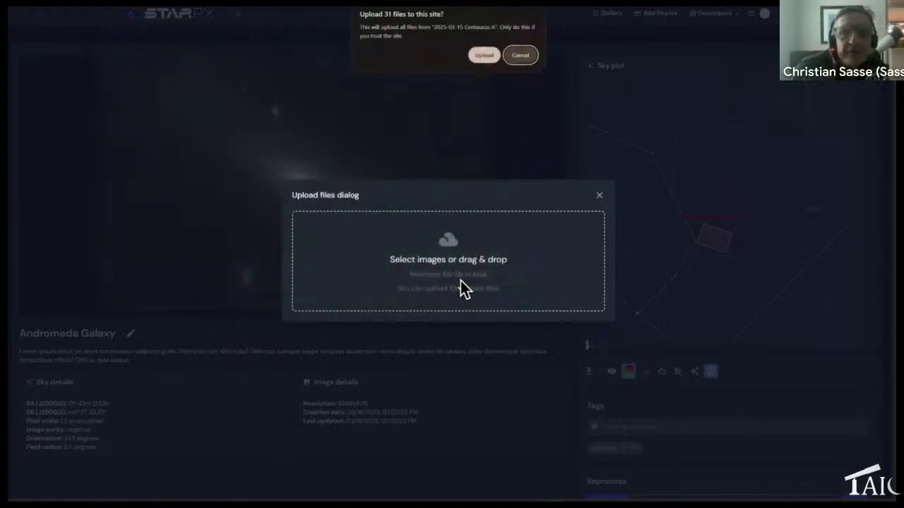
click(476, 55)
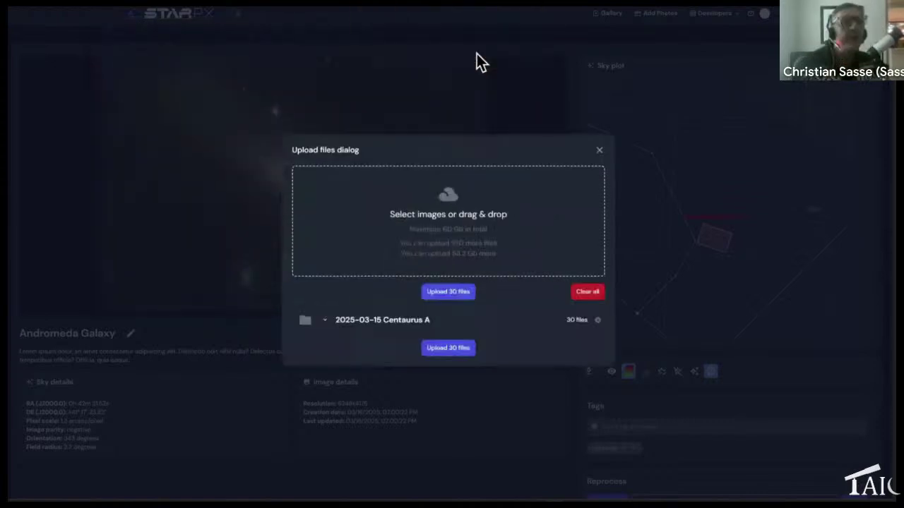
click(445, 292)
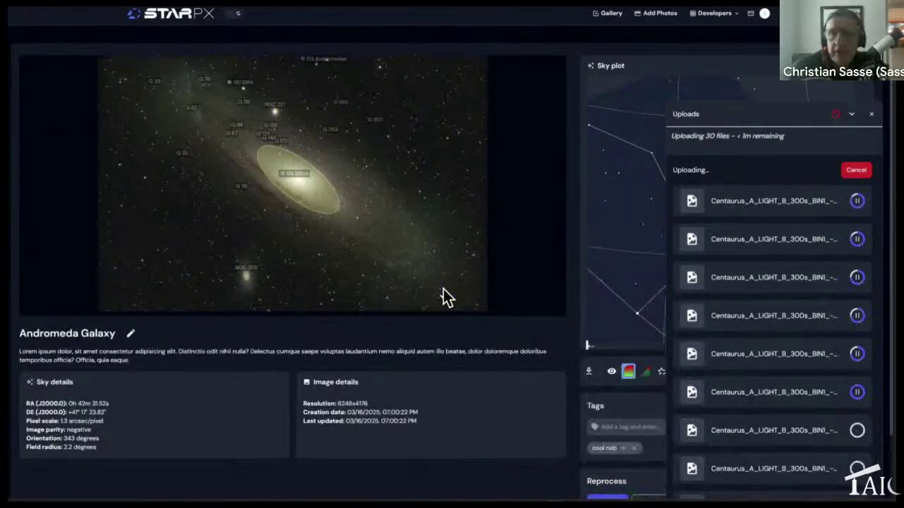
Check the upload progress of the Centaurus A files and clear the list of completed uploads.
scroll(782, 281, down, 5)
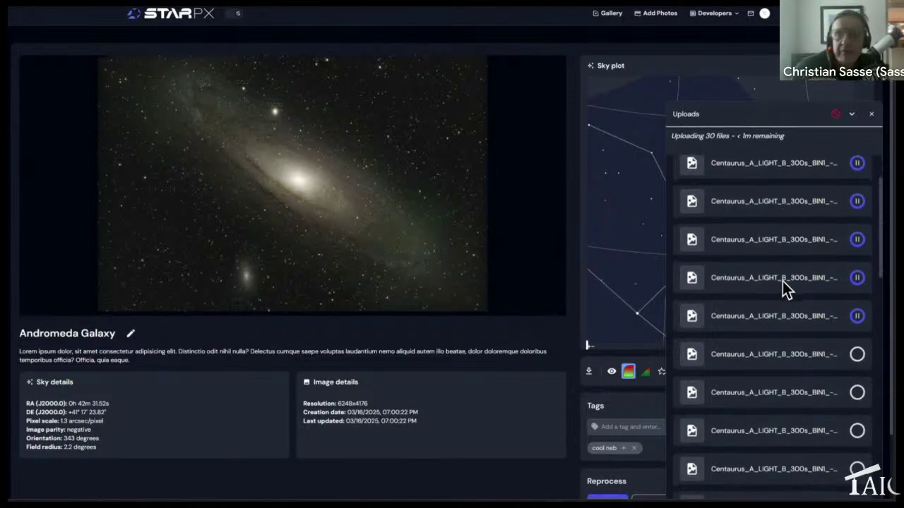
scroll(782, 281, down, 10)
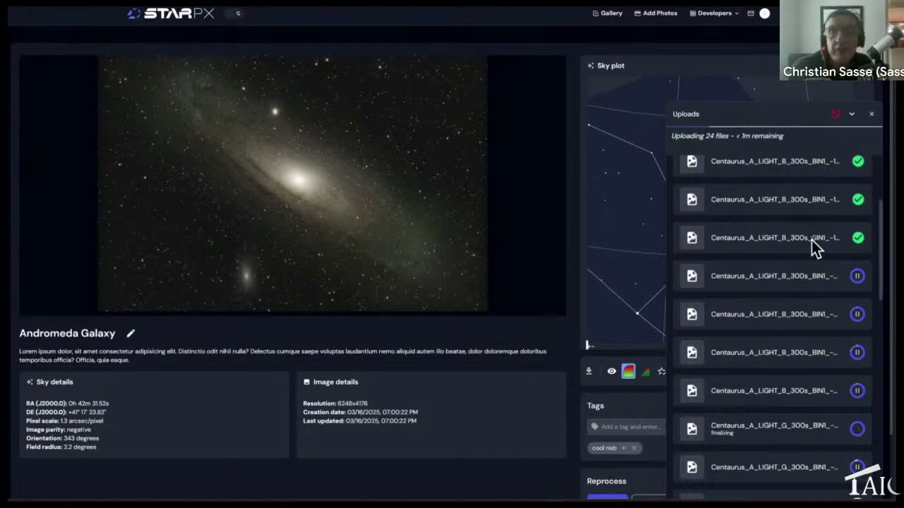
scroll(811, 244, down, 5)
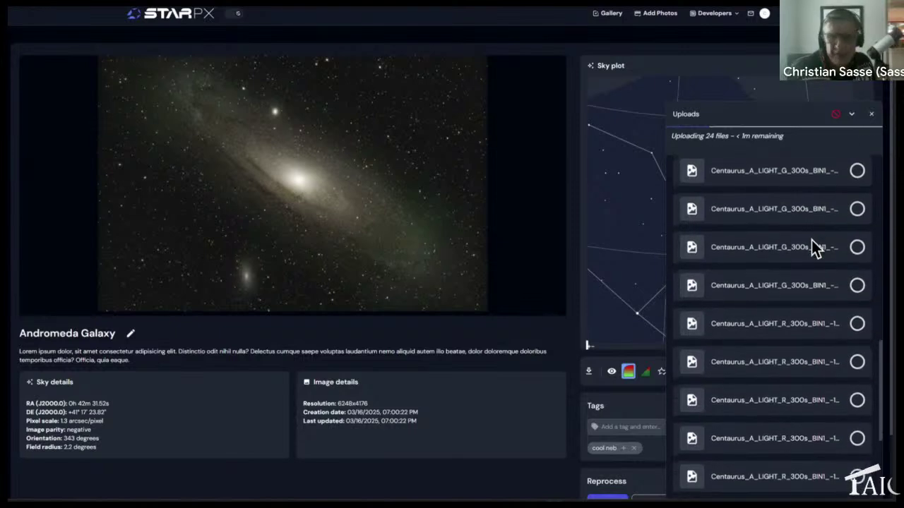
scroll(811, 243, up, 10)
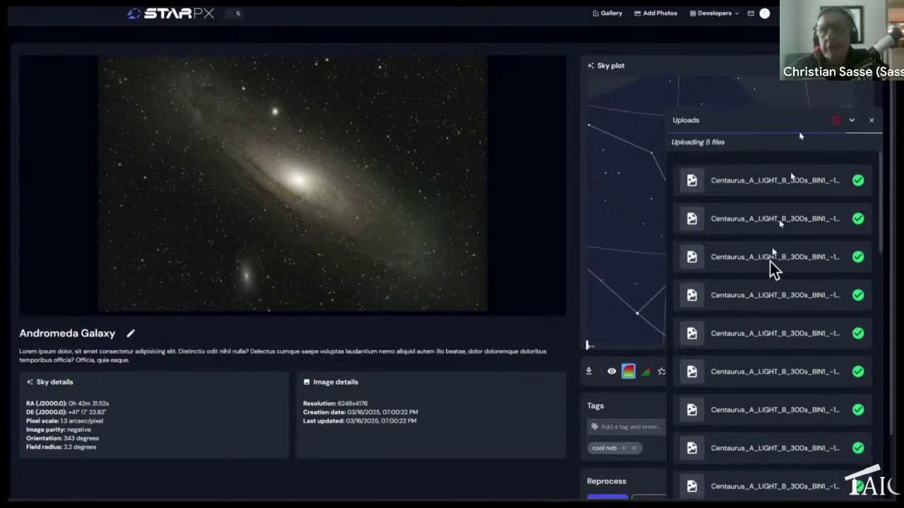
scroll(774, 275, down, 5)
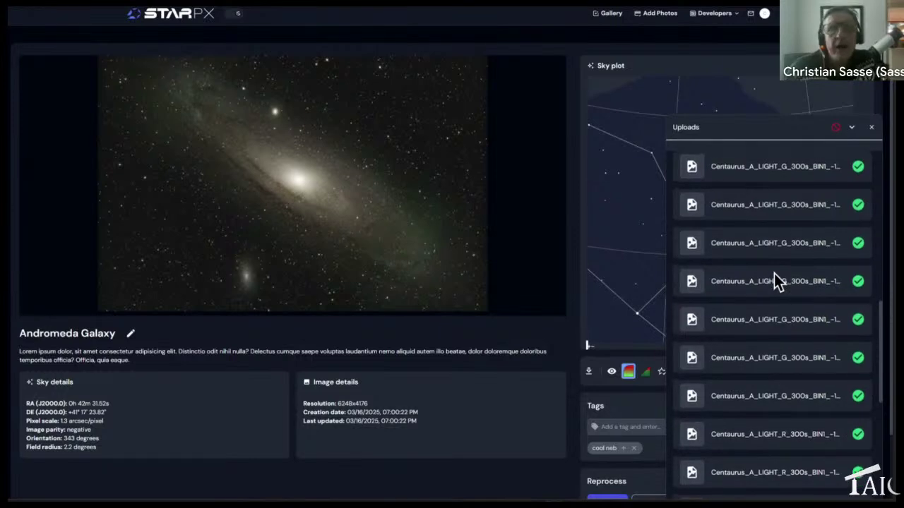
scroll(774, 273, up, 5)
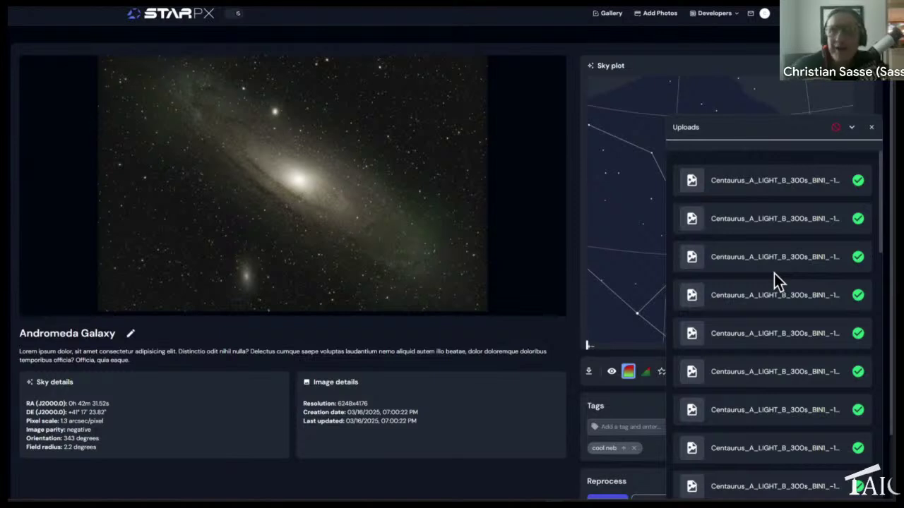
click(834, 130)
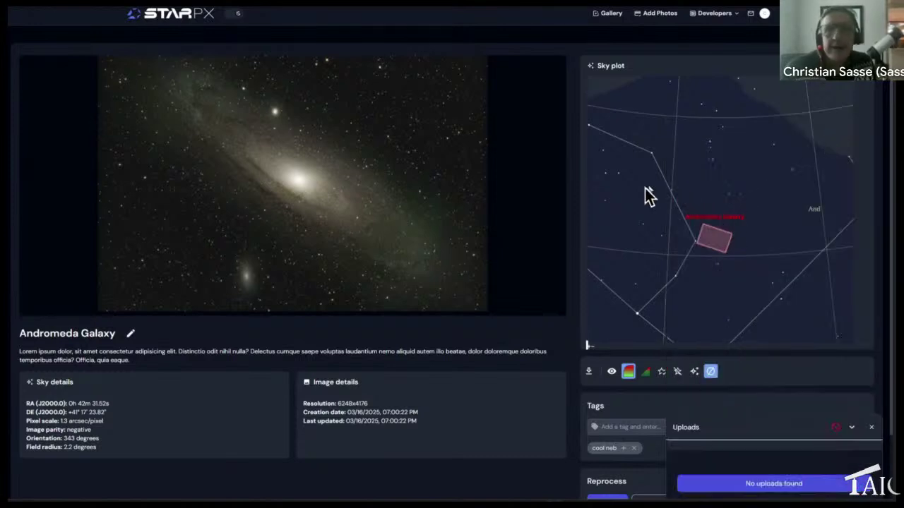
Dismiss the uploads list in the gallery and open the details page of the Centaurus A image.
click(605, 15)
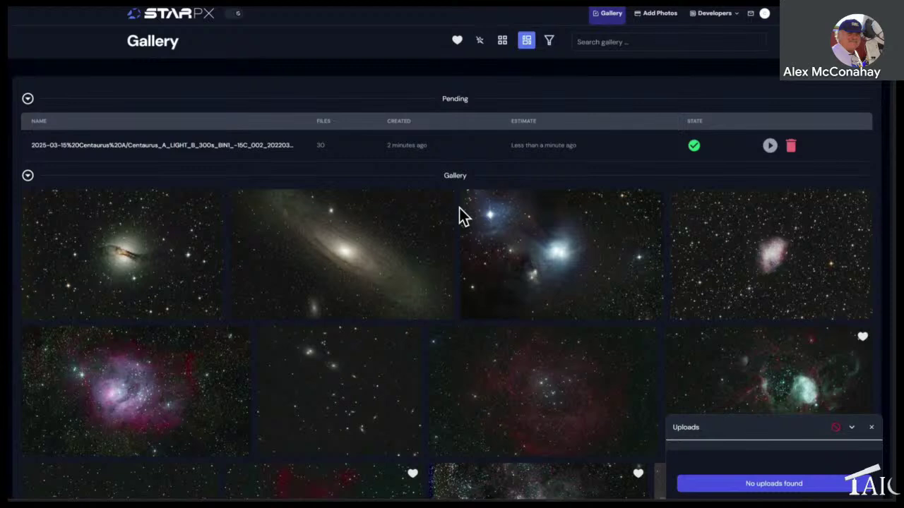
click(872, 429)
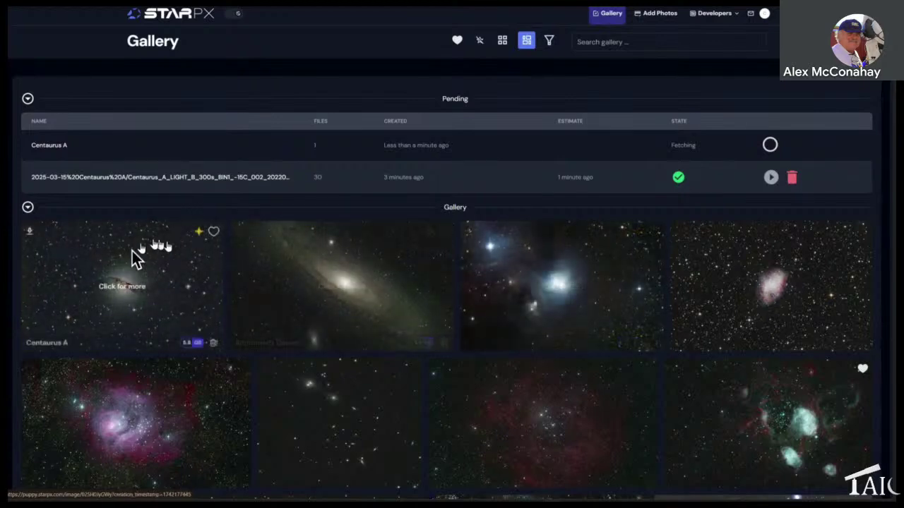
click(132, 289)
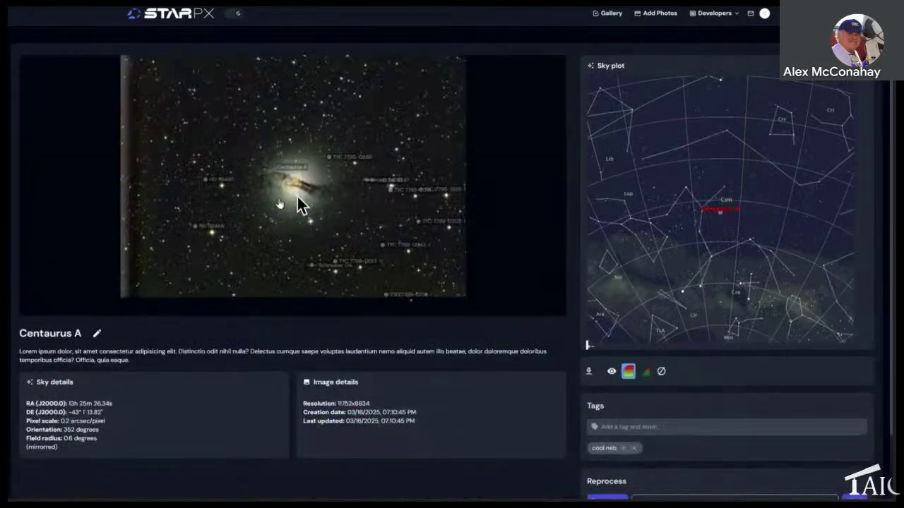
Examine Centaurus A's position in the sky plot and open its image in the full-size viewer.
scroll(655, 193, up, 2)
scroll(655, 193, up, 3)
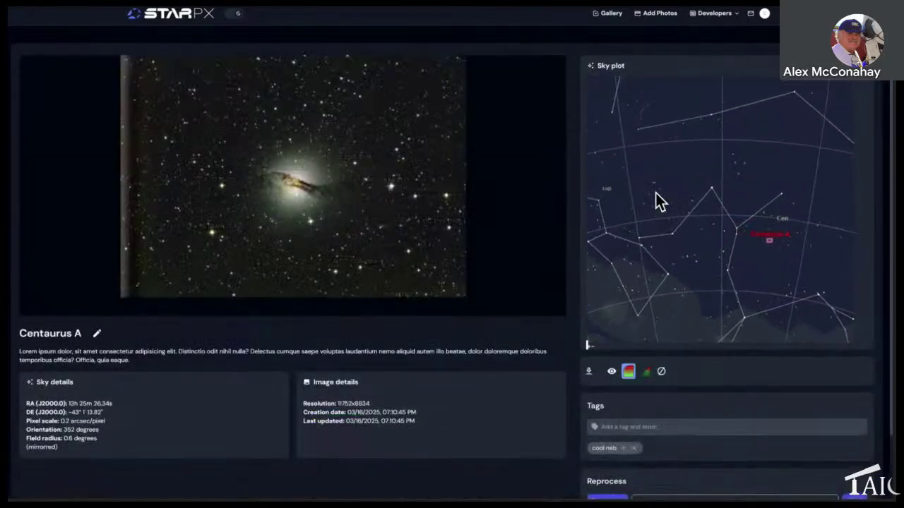
click(299, 167)
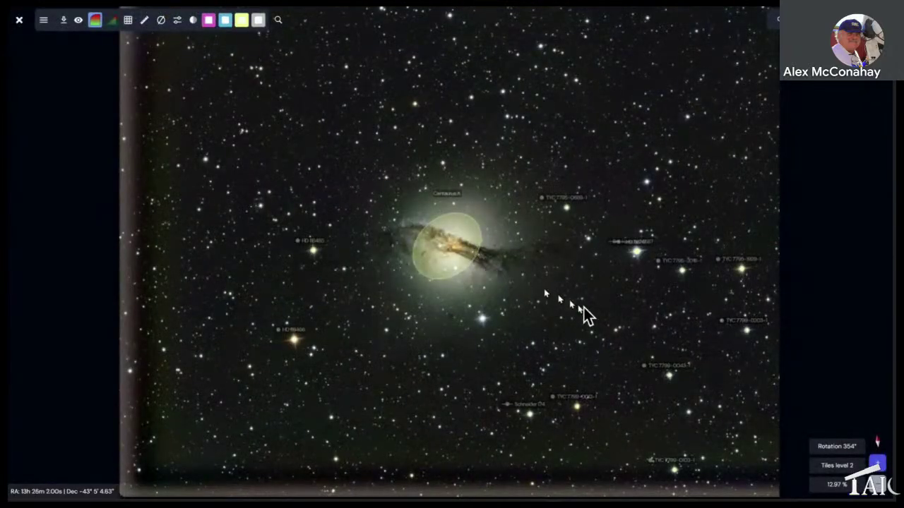
Open the information card of the double star HD 116761 near Centaurus A and copy the star's name.
right_click(635, 248)
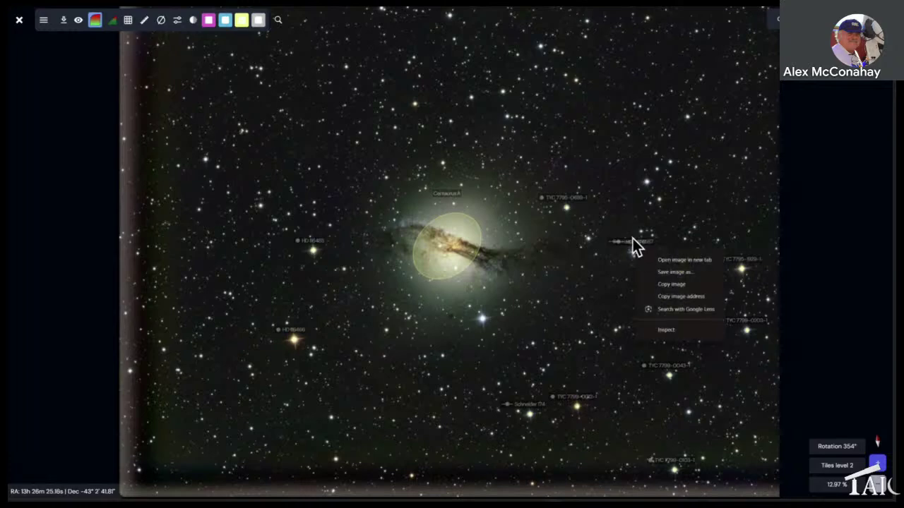
click(632, 240)
click(633, 243)
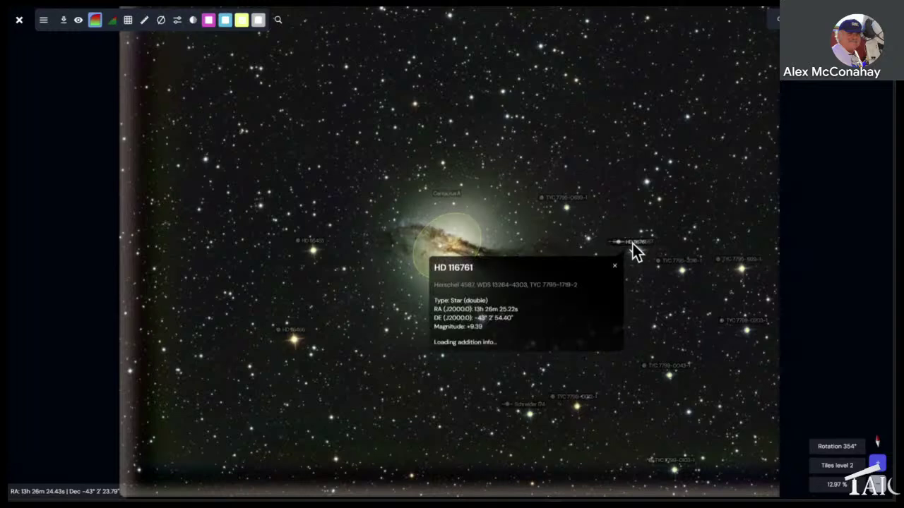
drag(478, 271, 422, 270)
key(ctrl+c)
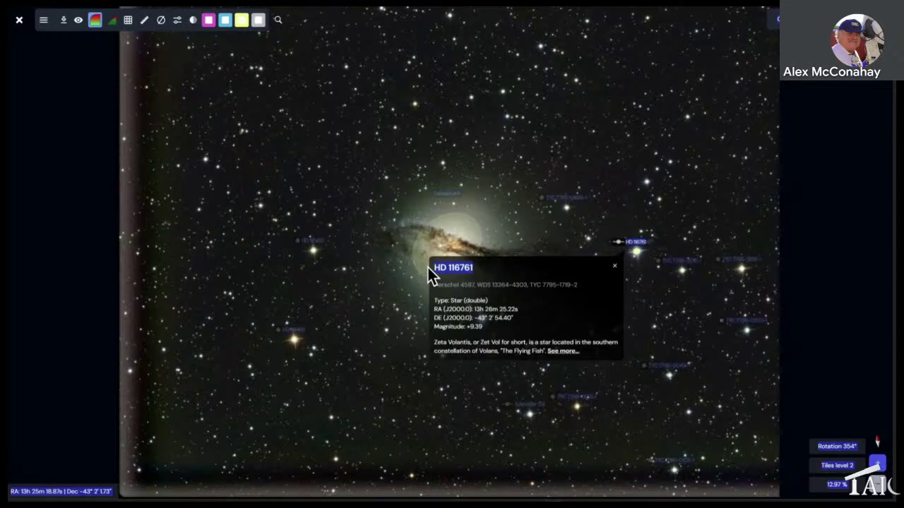
Search the Centaurus A image for the object HD 116761 and highlight the matching star.
click(287, 134)
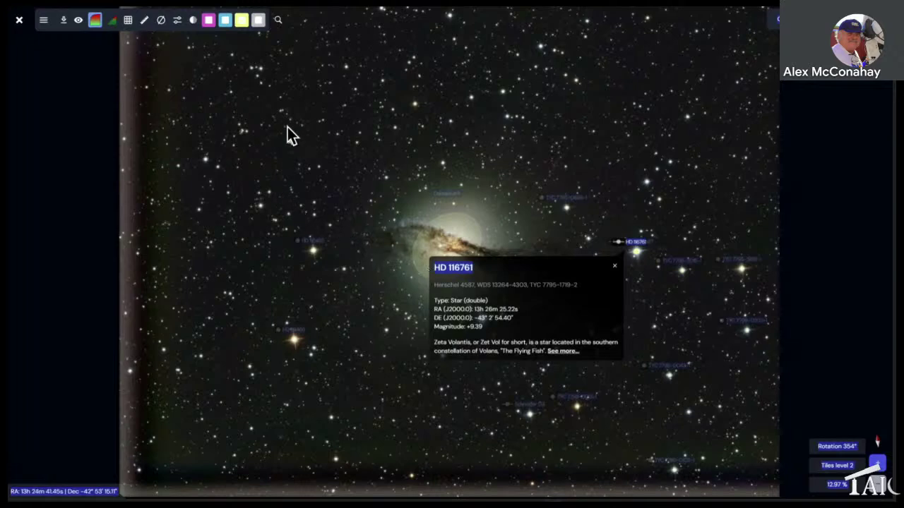
click(278, 21)
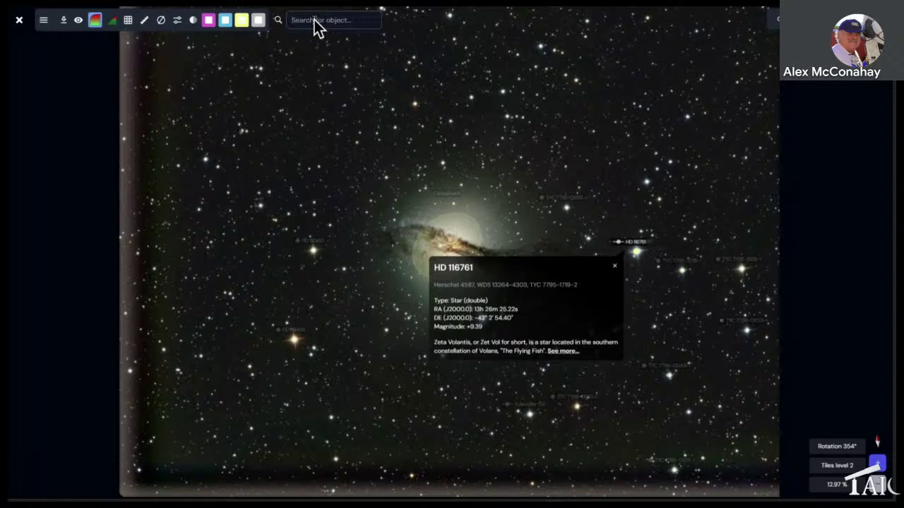
text(level 2 12.97 % HD 116761)
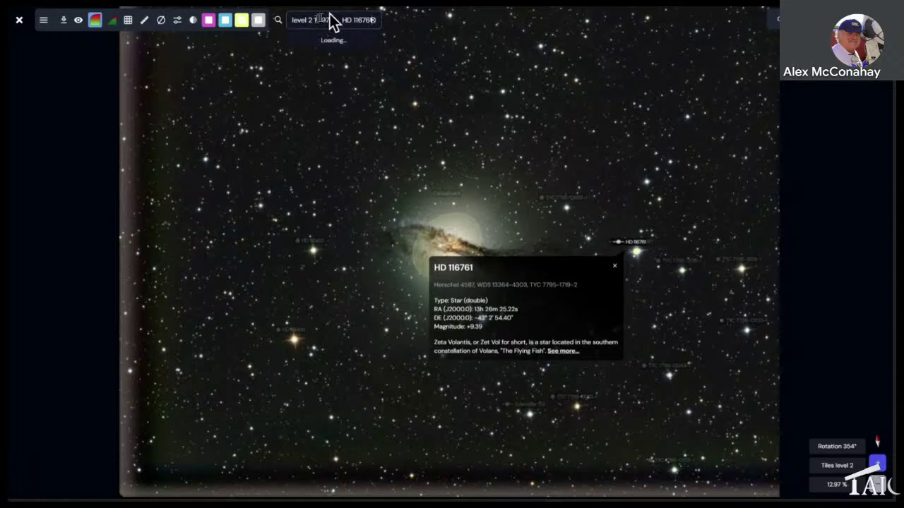
drag(342, 22, 275, 30)
text(HD 116761)
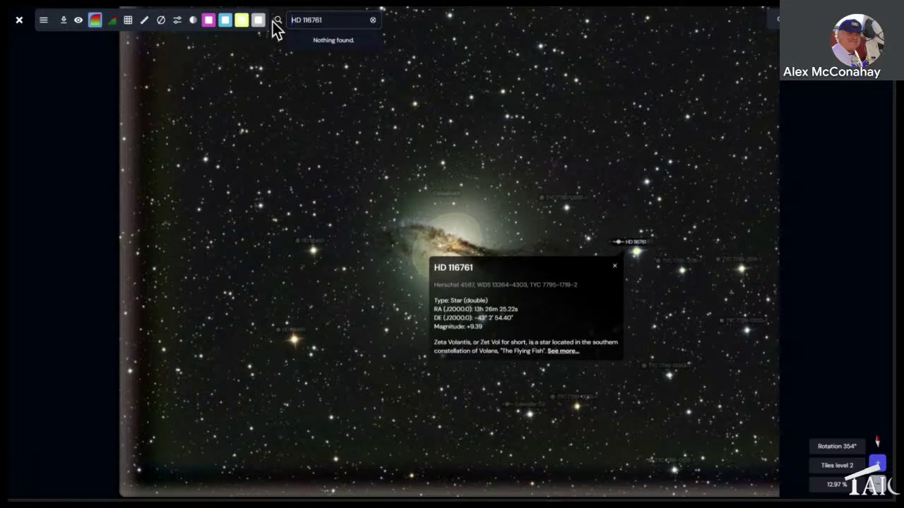
click(300, 39)
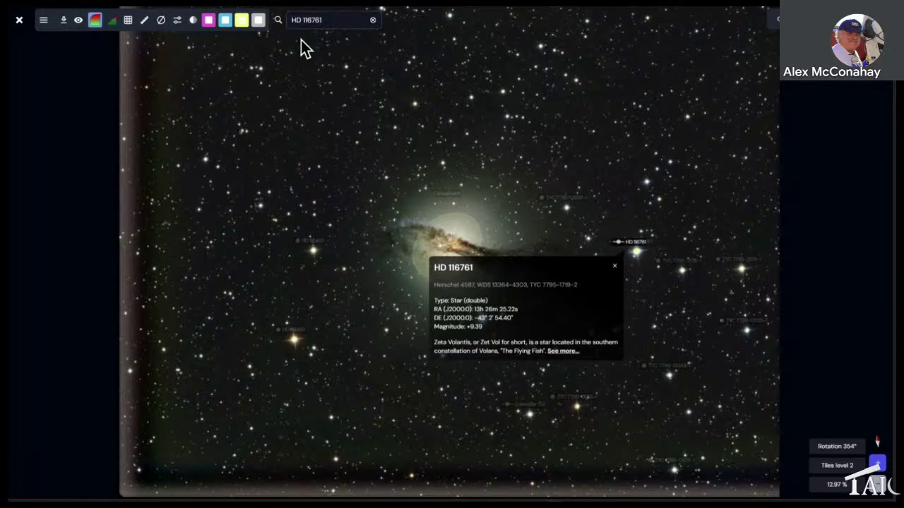
Close the star's information card, leave the full-size viewer and search the gallery for images containing HD 116761.
click(615, 266)
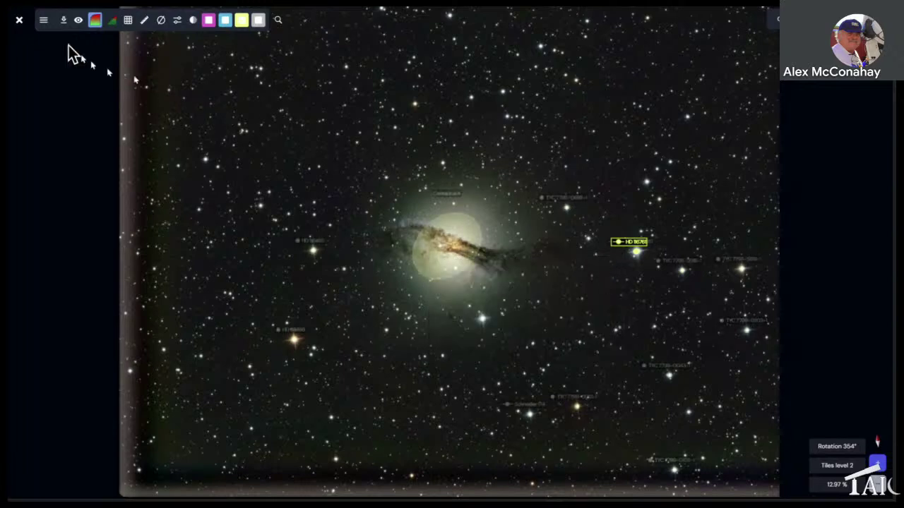
click(20, 21)
click(600, 14)
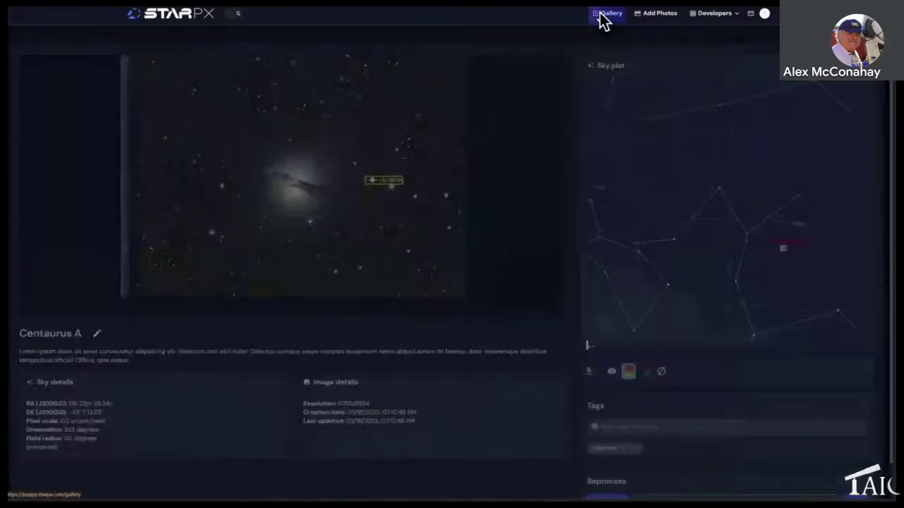
click(614, 41)
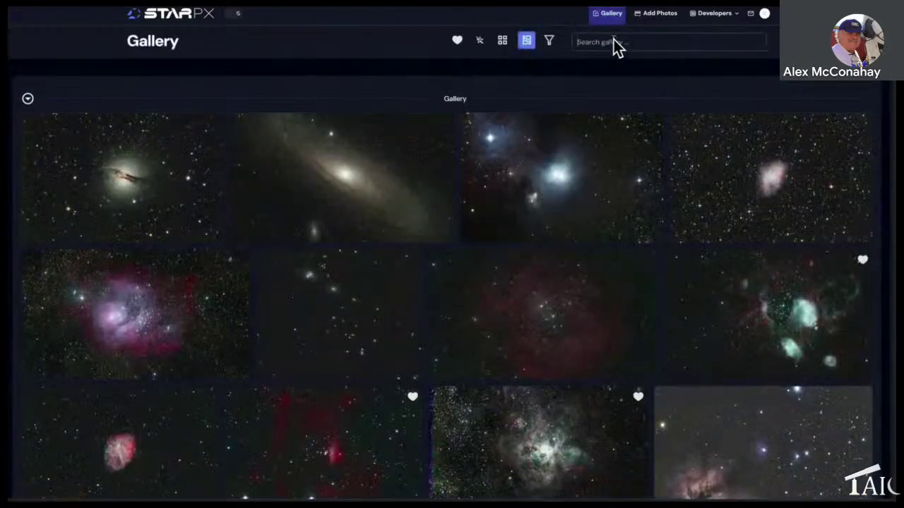
text(73° Options Rotation 354° Tiles level 2 12.97 % HD 116768)
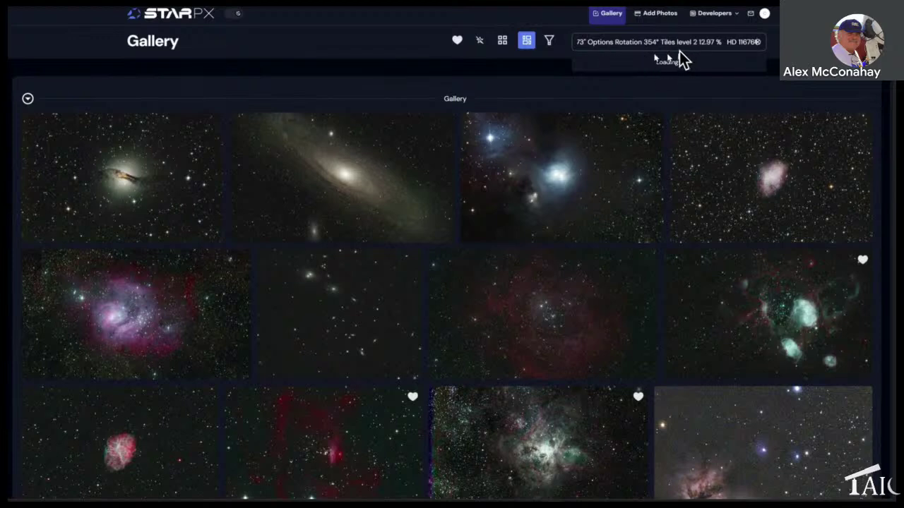
drag(727, 41, 544, 44)
key(ctrl+v)
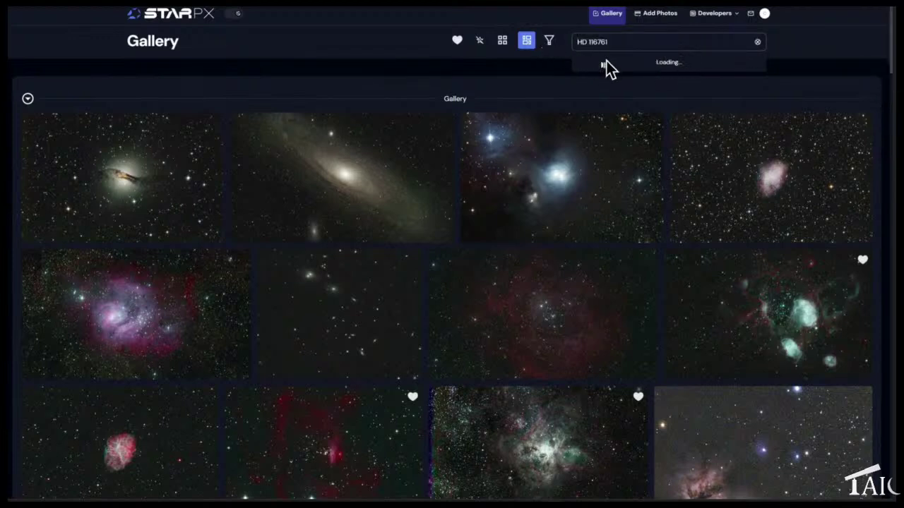
click(606, 61)
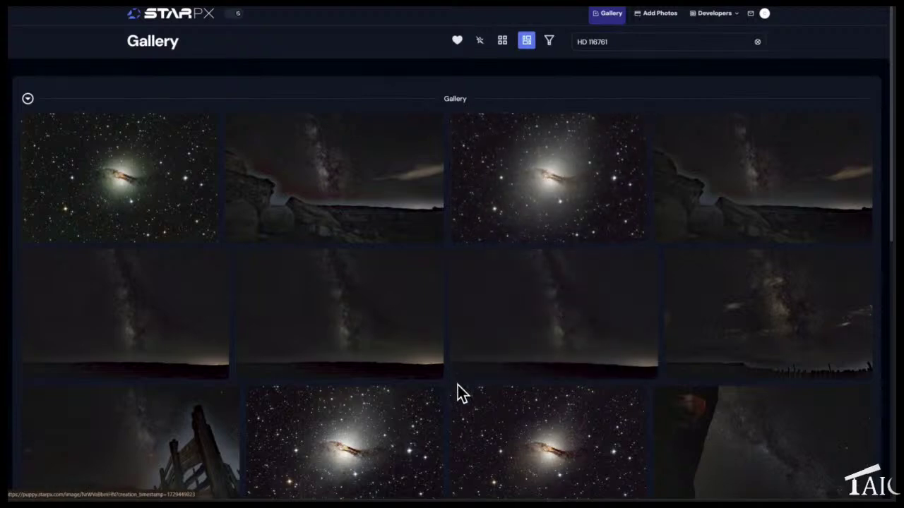
Look through all gallery images matching HD 116761, down to the end of the list.
scroll(457, 386, down, 1)
scroll(457, 384, down, 5)
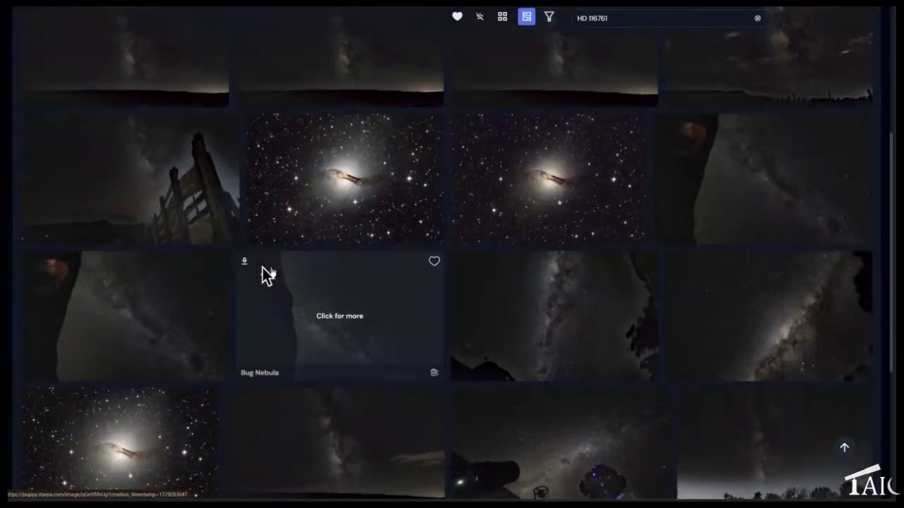
scroll(279, 304, down, 1)
scroll(280, 304, down, 2)
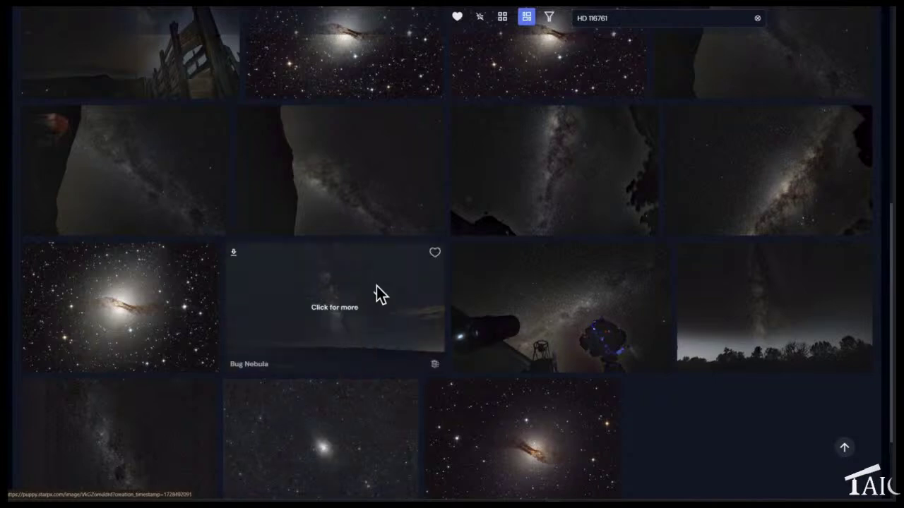
scroll(433, 373, down, 3)
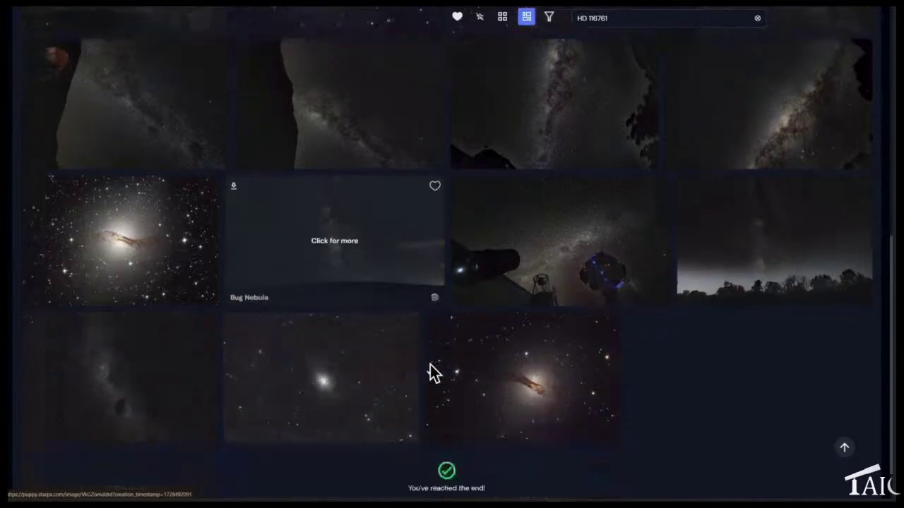
scroll(433, 373, up, 3)
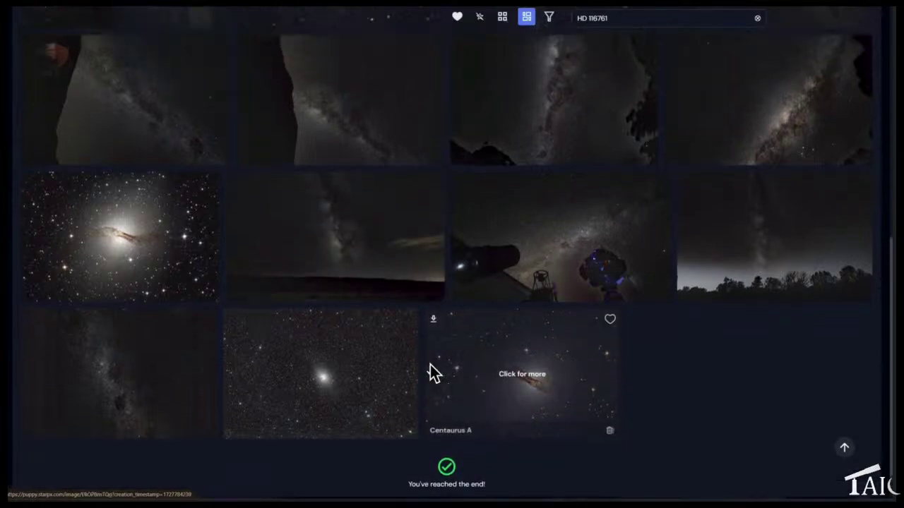
scroll(432, 373, up, 3)
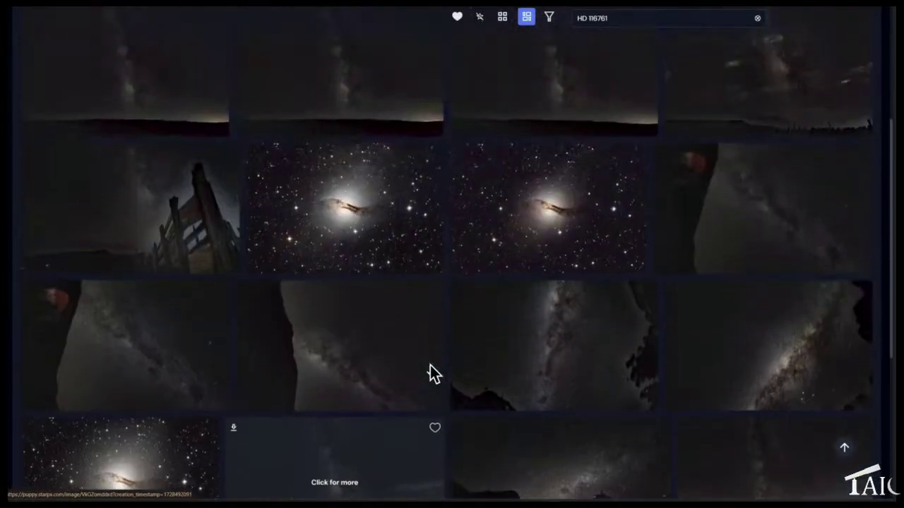
scroll(433, 373, down, 5)
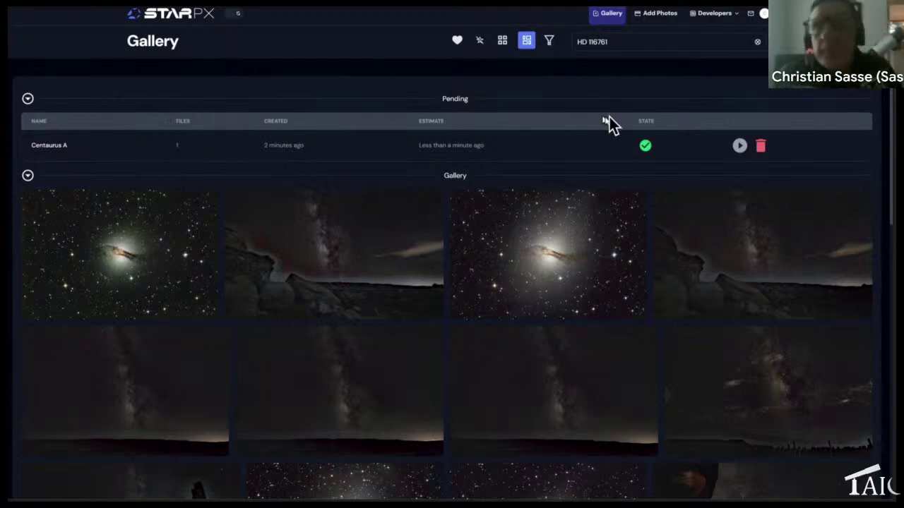
Clear the gallery search, view the Centaurus A image at full size and return to its details page.
click(756, 43)
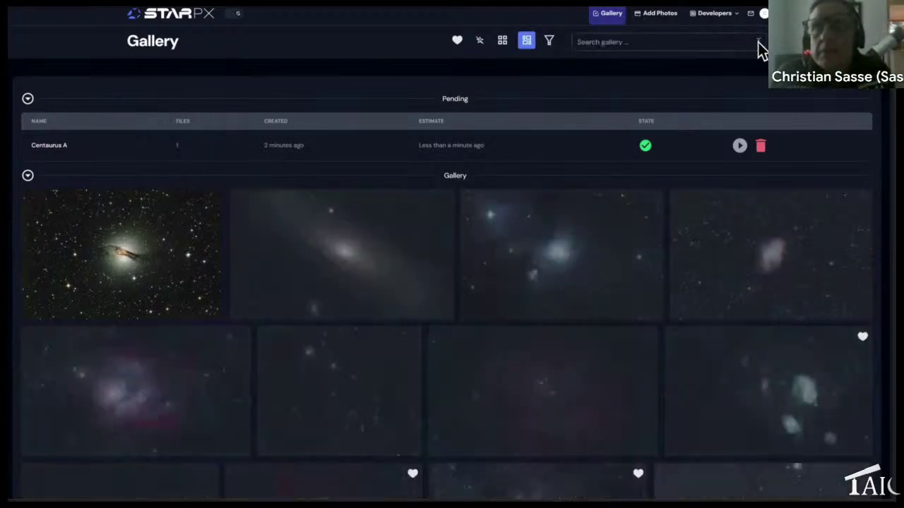
click(131, 240)
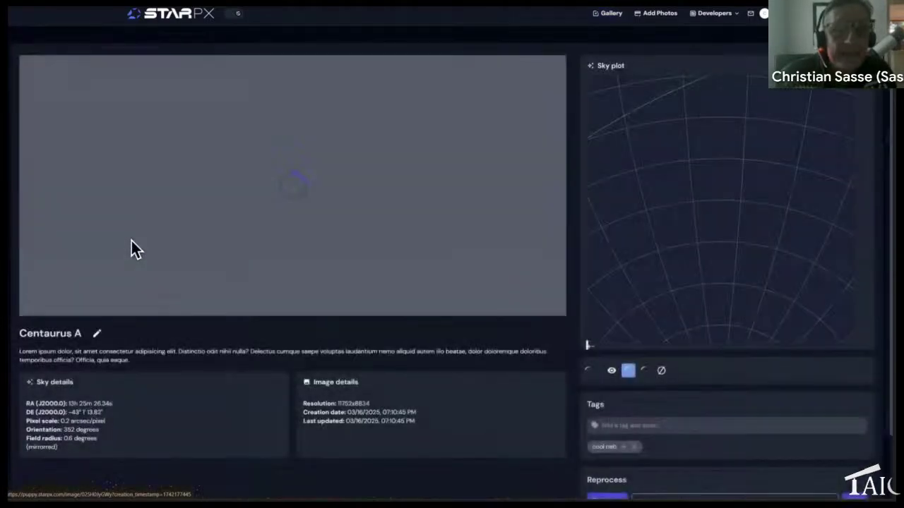
click(297, 175)
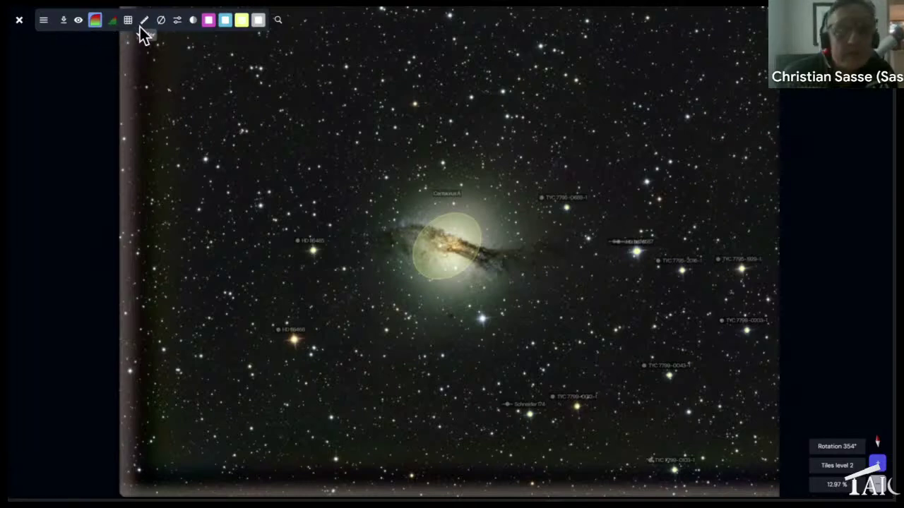
click(19, 19)
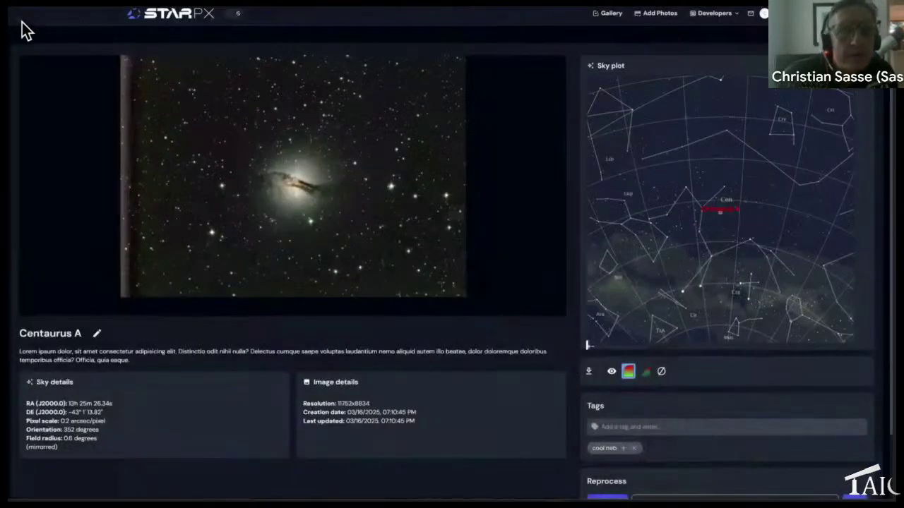
Reopen the Centaurus A details page from the gallery and check the image's display tools.
click(608, 15)
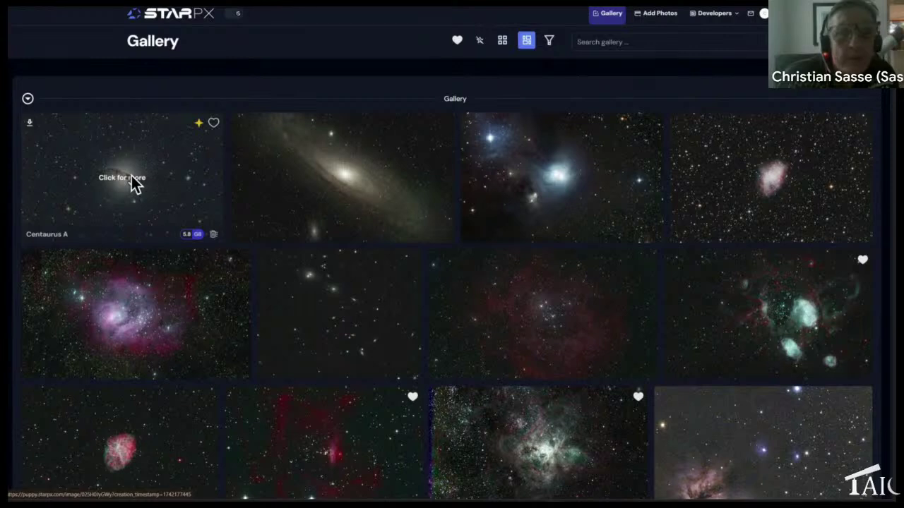
click(132, 176)
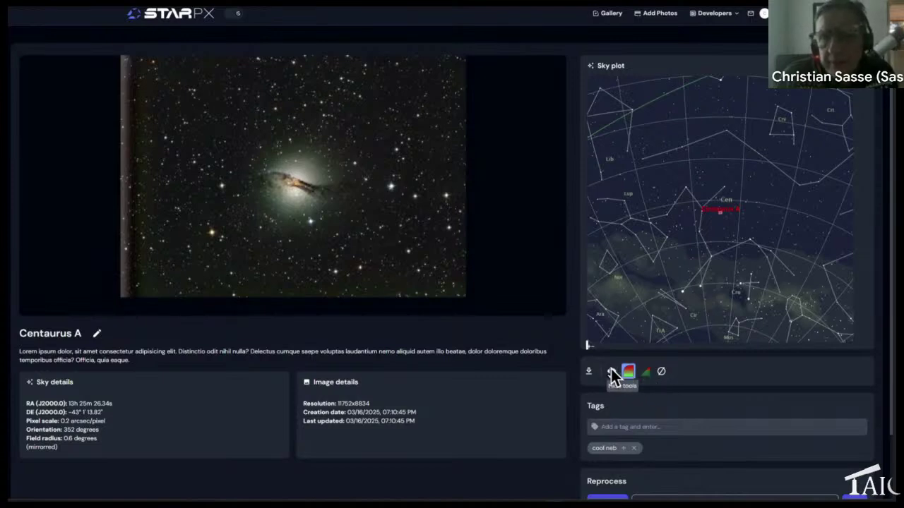
click(629, 372)
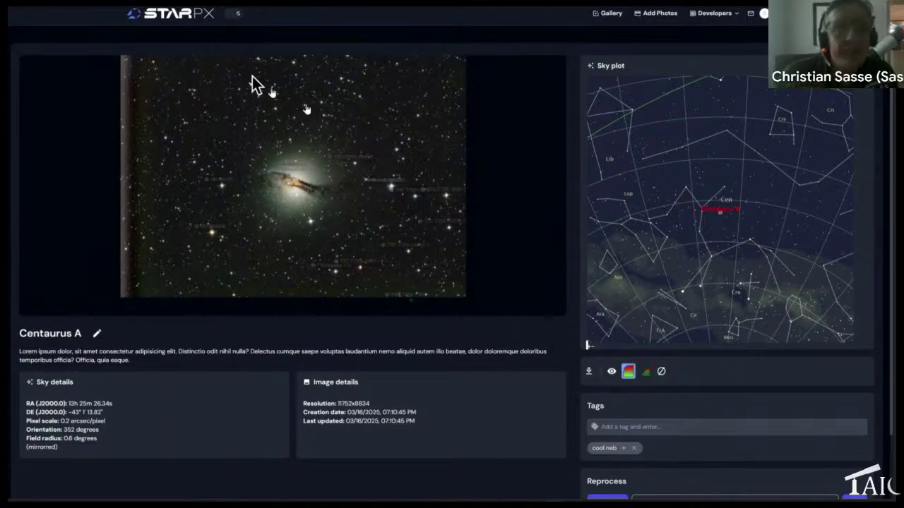
Return to the gallery and upload the folder 2025-03-15 Comet Leonard from the Astro STARPX folder.
click(602, 15)
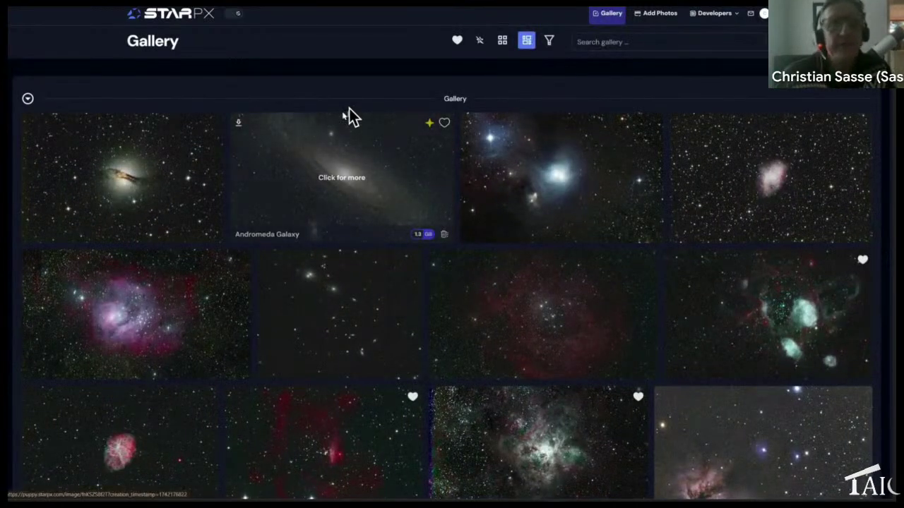
click(651, 18)
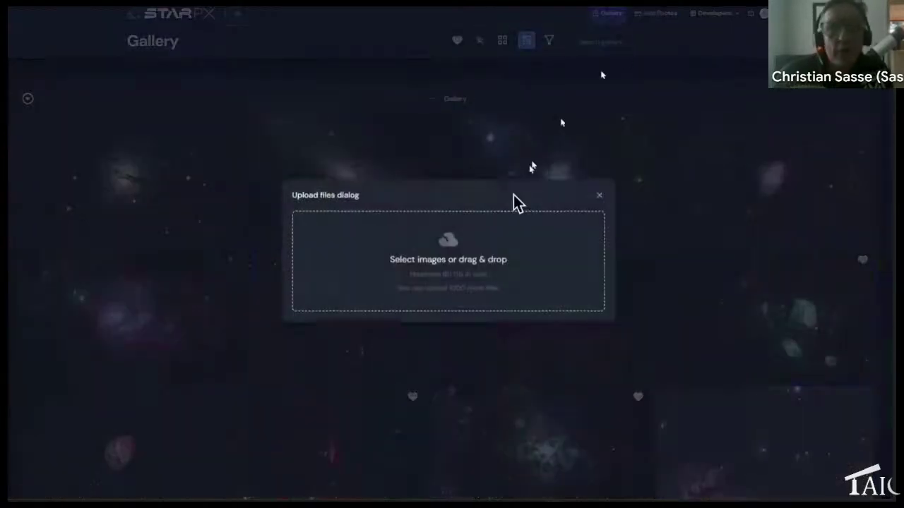
click(499, 262)
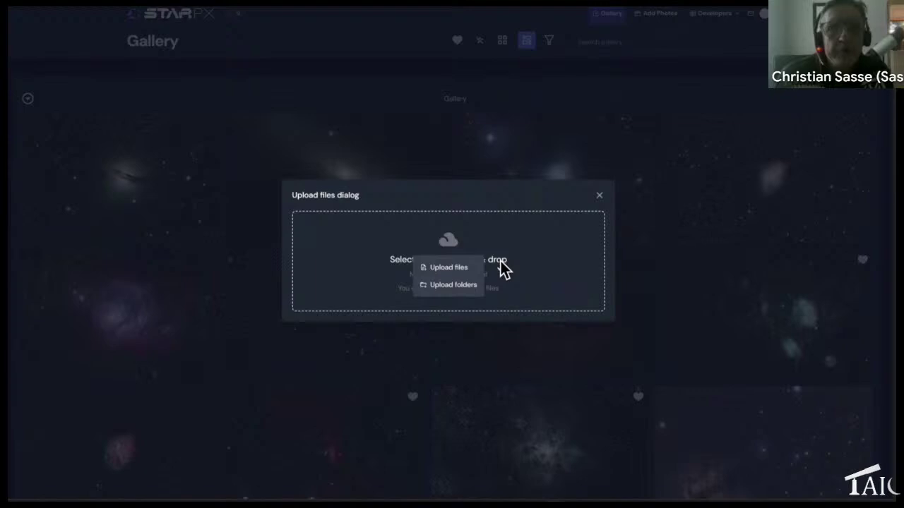
click(455, 283)
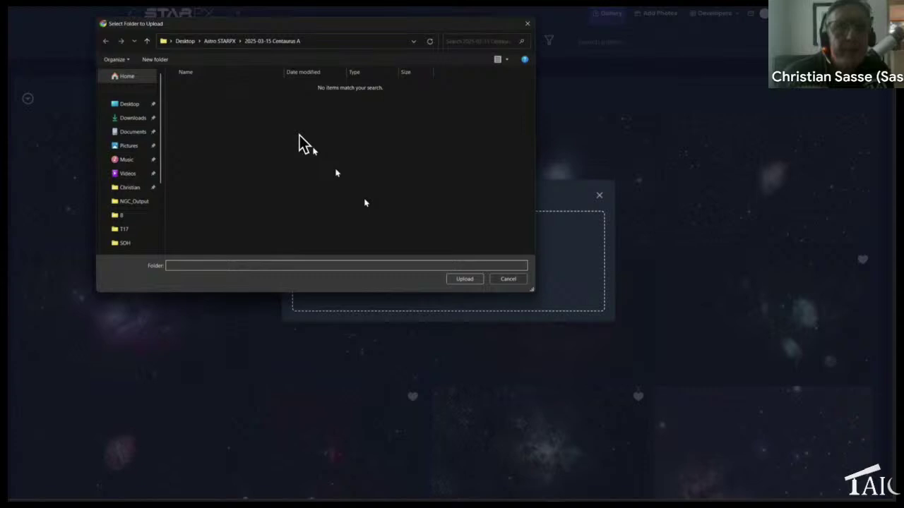
click(225, 43)
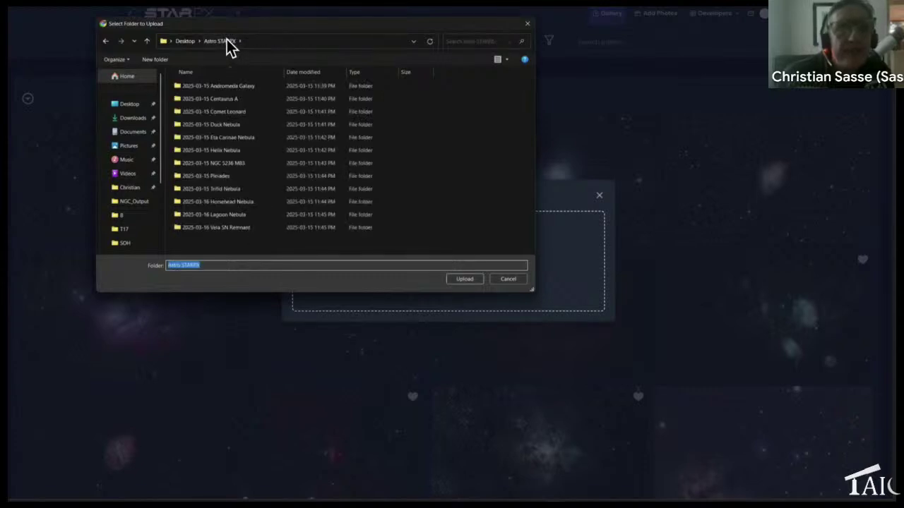
click(247, 113)
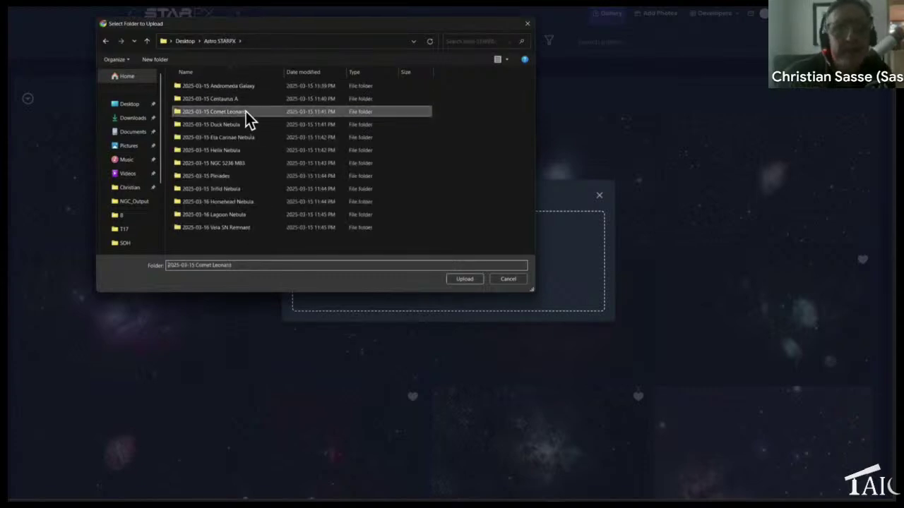
click(465, 280)
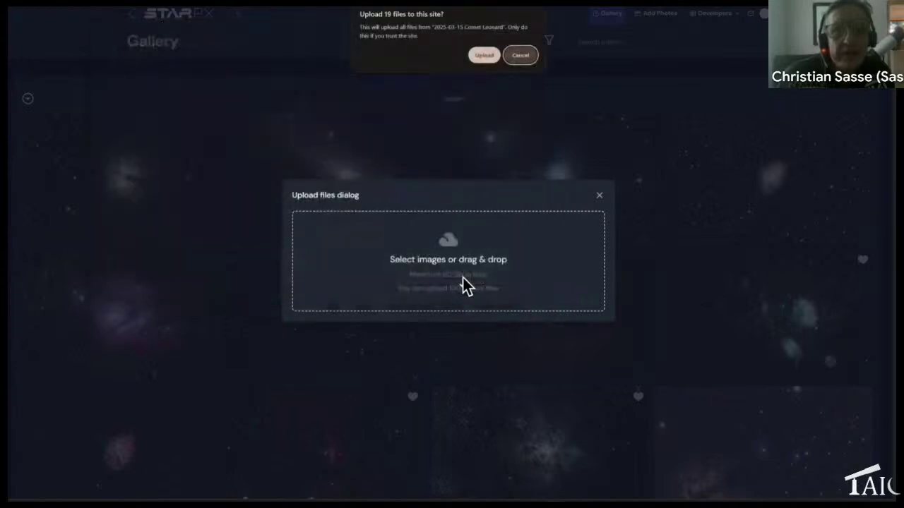
click(480, 56)
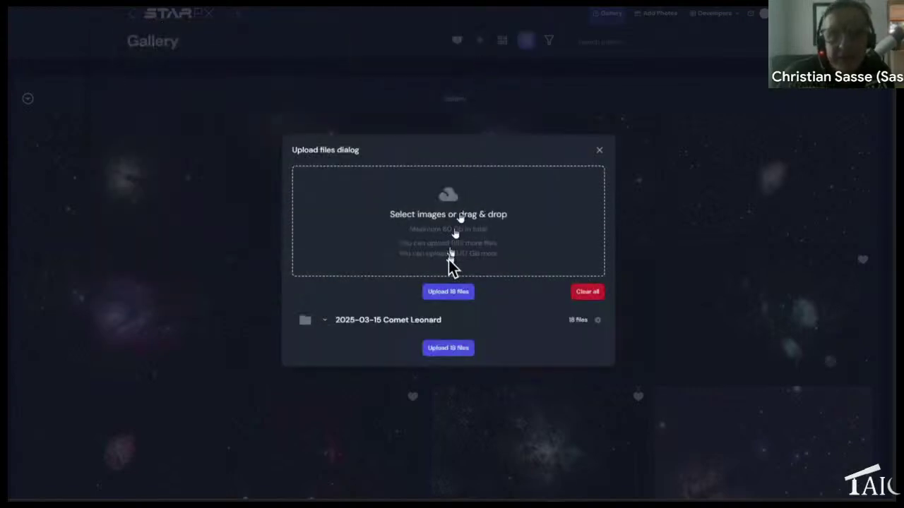
click(446, 292)
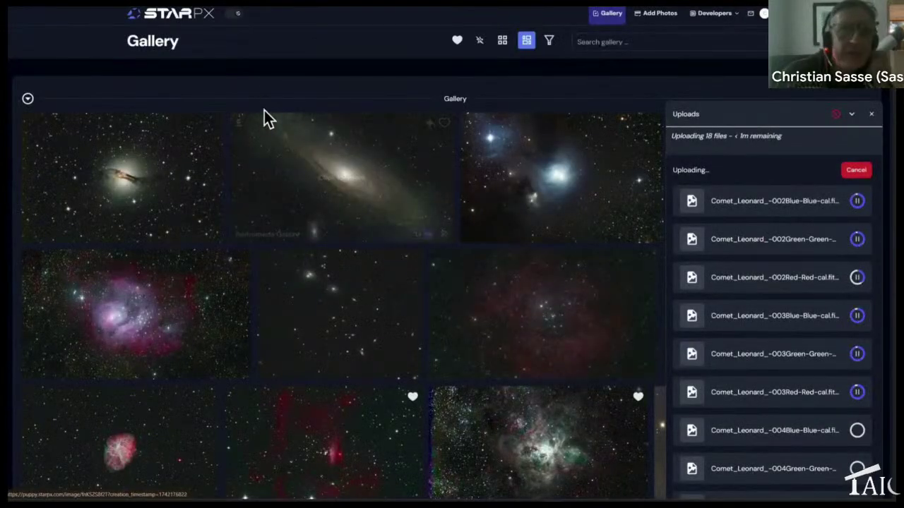
Open the StarPX gallery again in a separate browser tab.
key(ctrl+t)
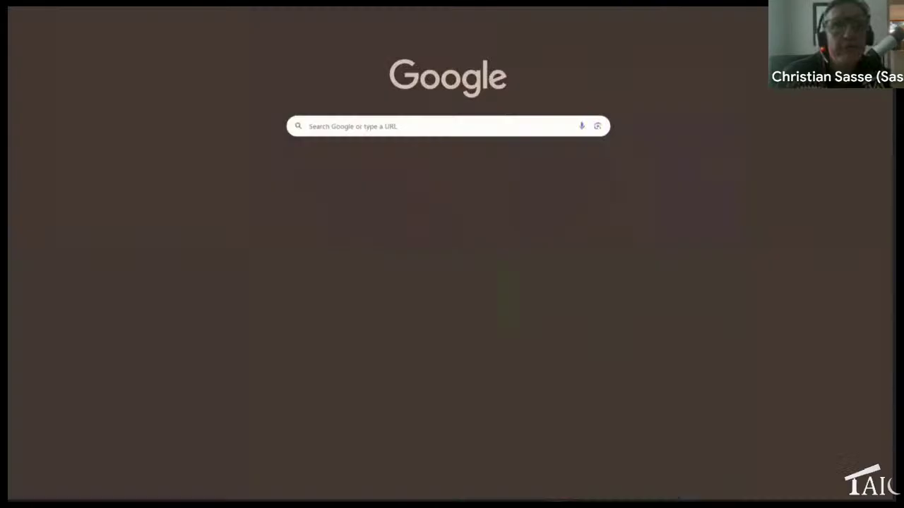
text(p)
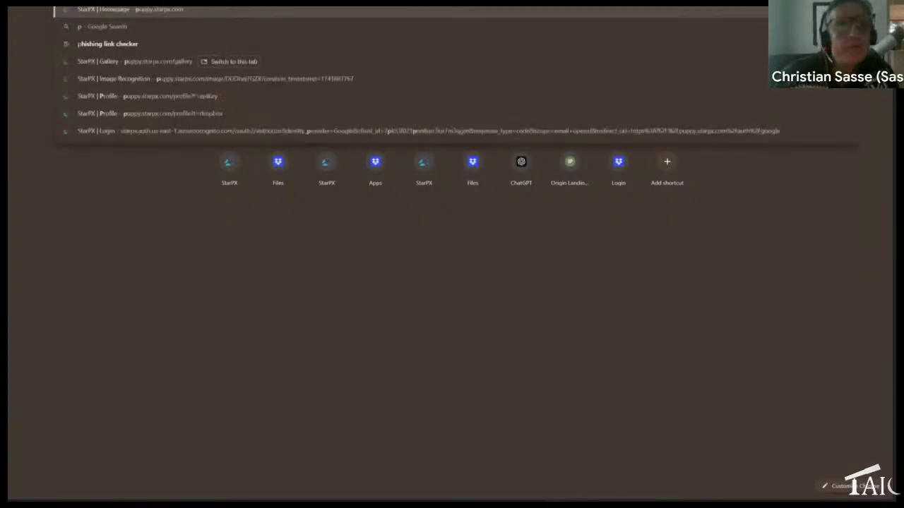
key(Return)
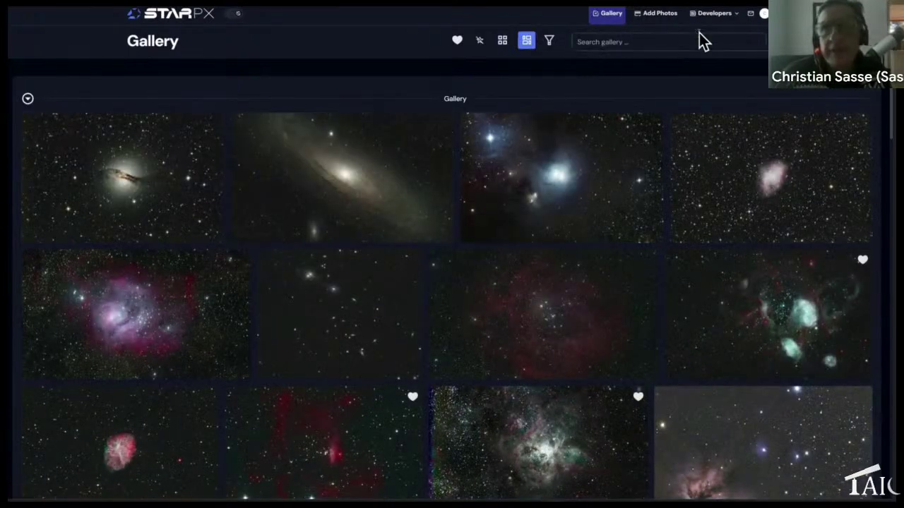
Upload the folder 2025-03-15 Pleiades from the Astro STARPX folder and clear the list of uploads.
click(654, 16)
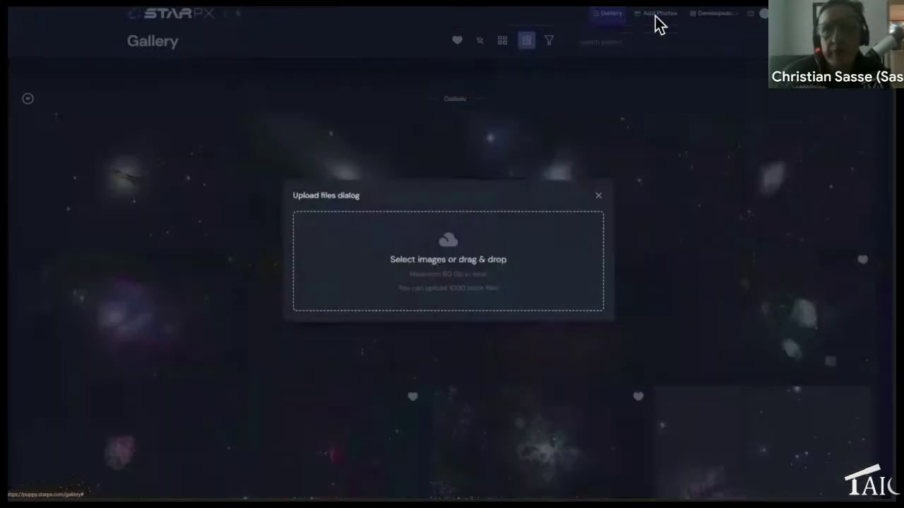
click(500, 257)
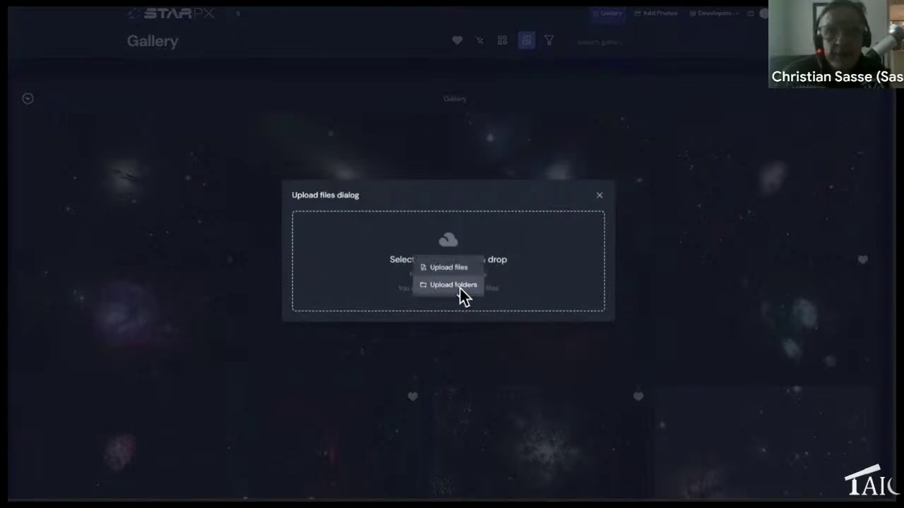
click(459, 288)
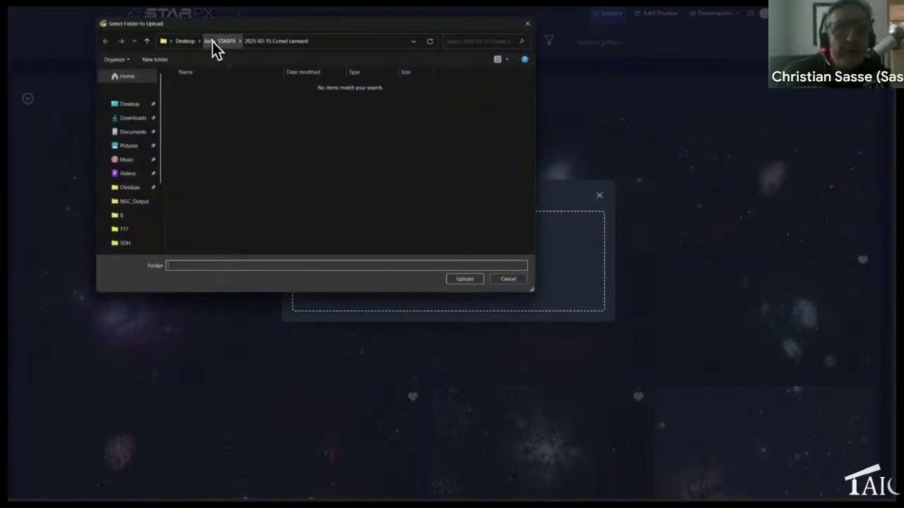
click(213, 42)
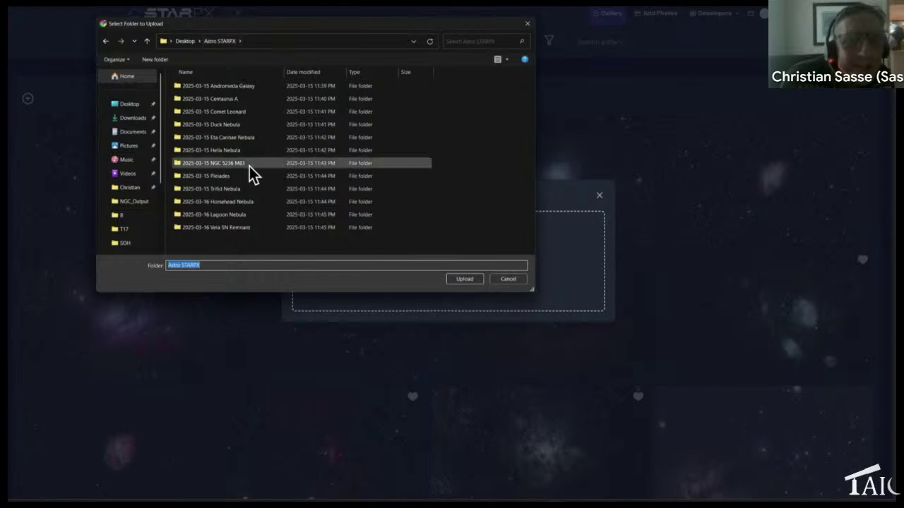
double_click(234, 177)
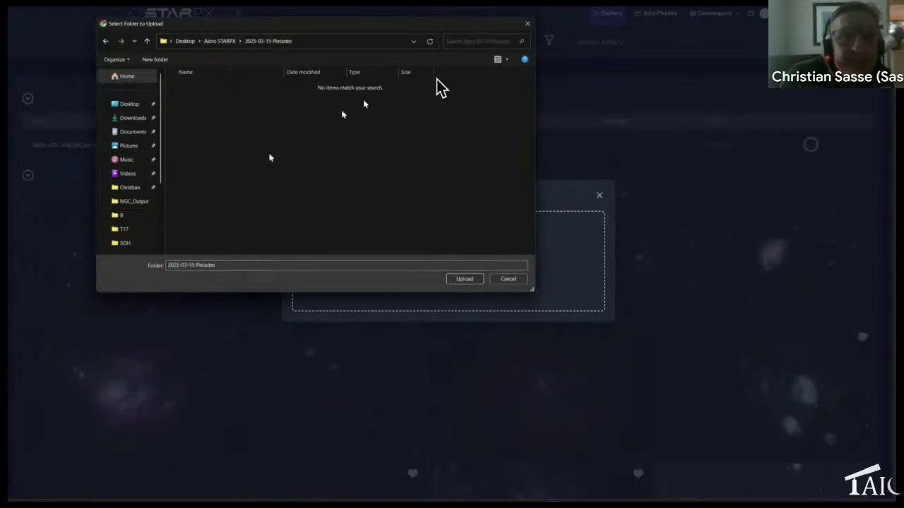
click(464, 278)
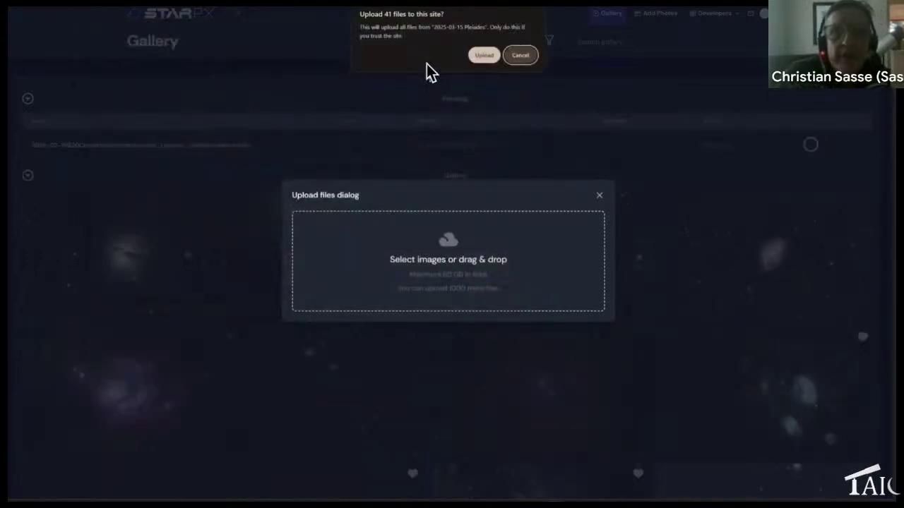
click(483, 54)
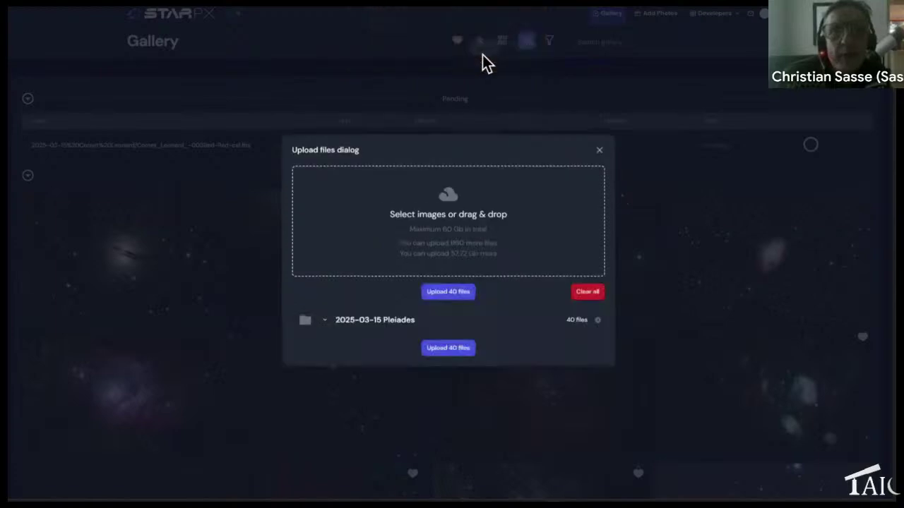
click(437, 291)
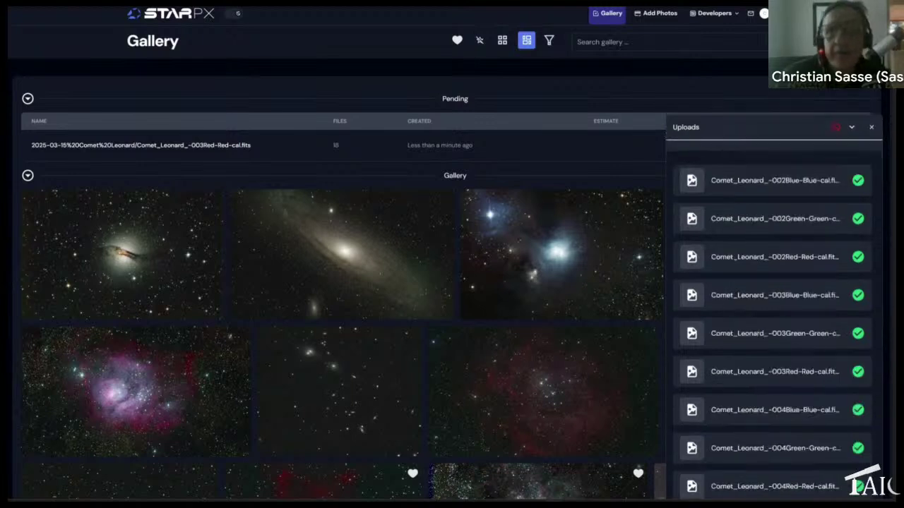
click(836, 127)
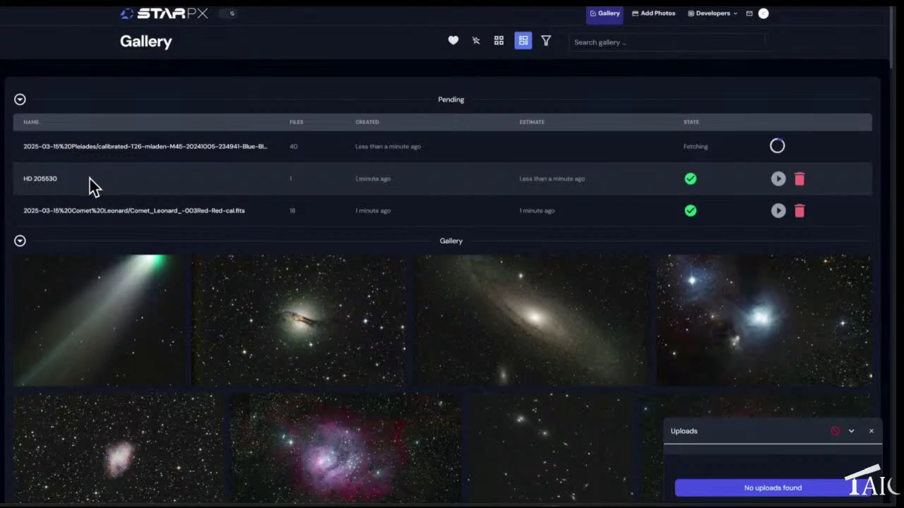
Open the comet image HD 205530 from the gallery, view it at full size and turn off its label overlay.
mouse_move(92, 293)
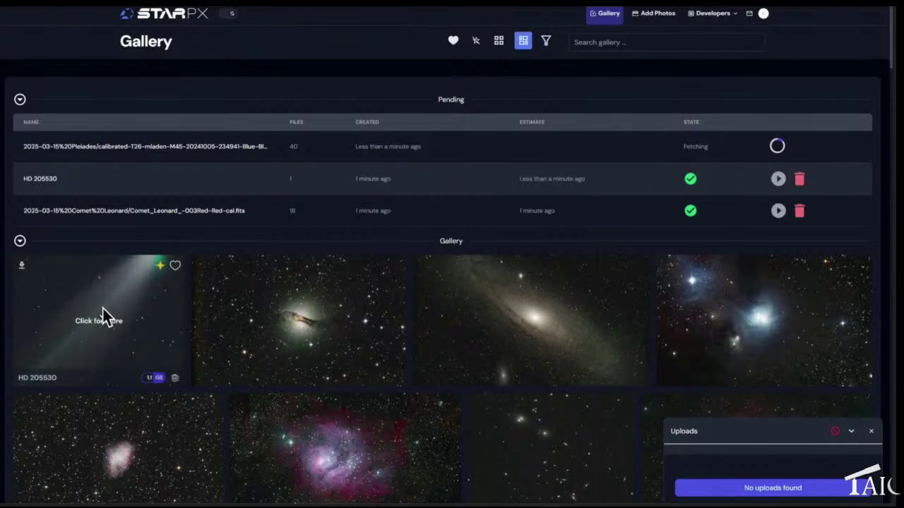
click(103, 317)
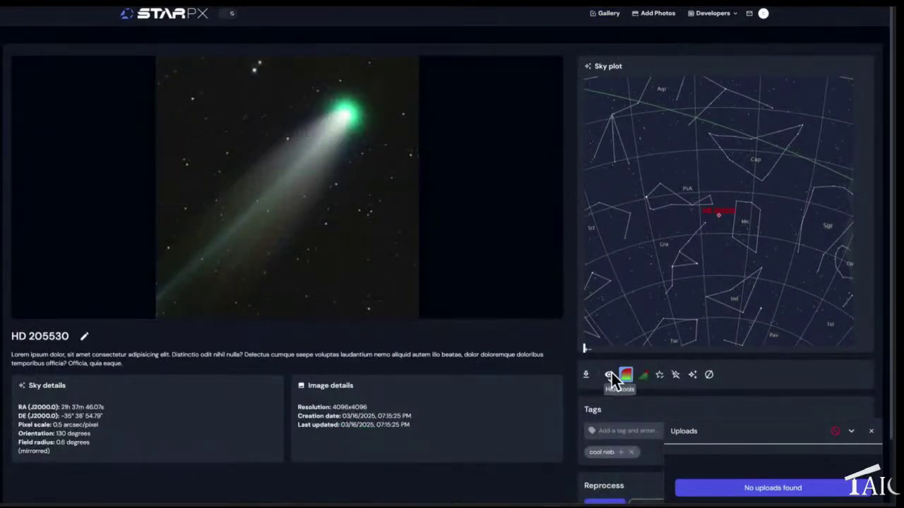
click(661, 374)
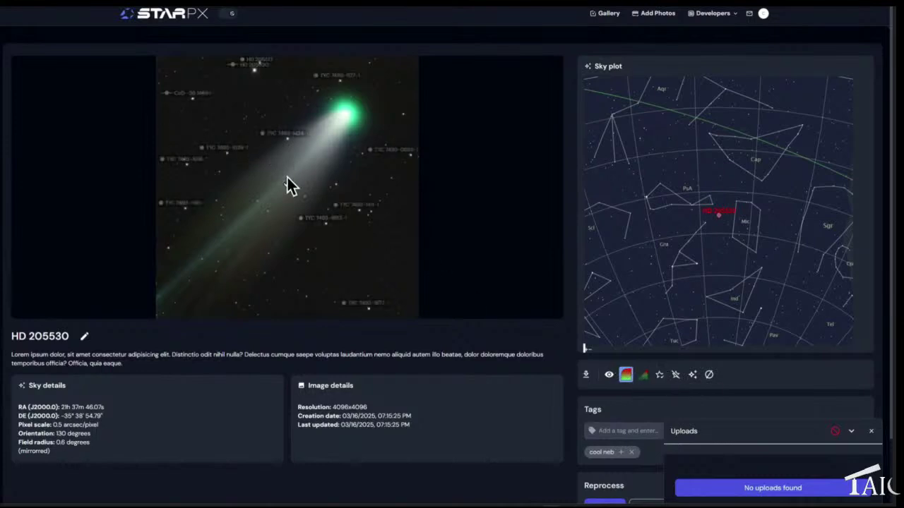
click(288, 179)
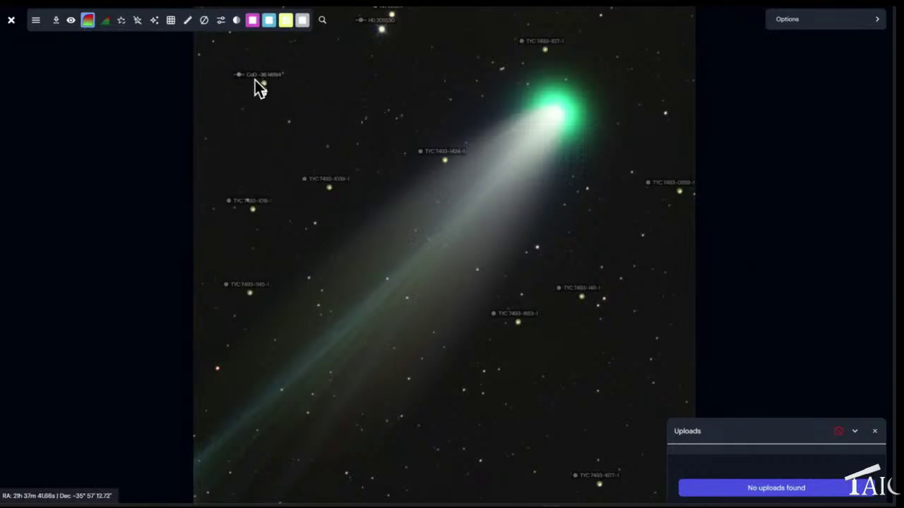
click(205, 21)
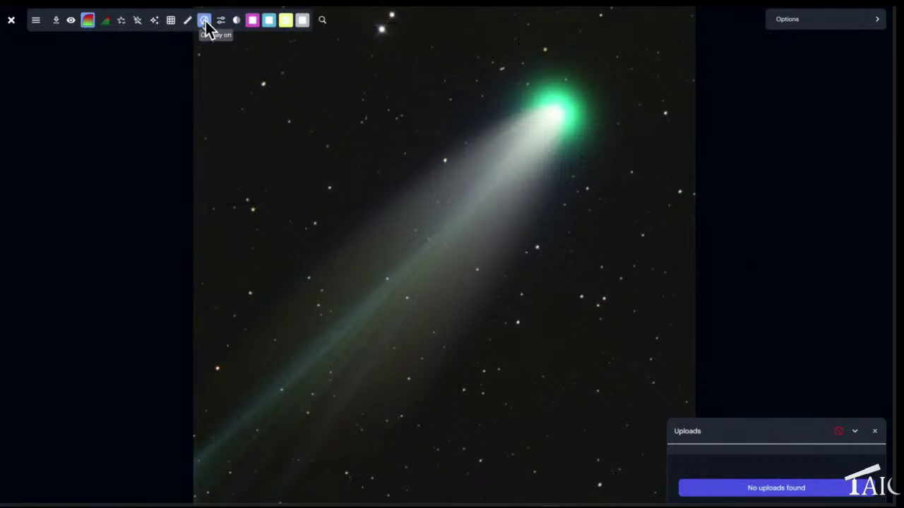
Show the star-enhanced mask of the comet image, examine the stars up close and compare it with the standard colour view.
click(121, 21)
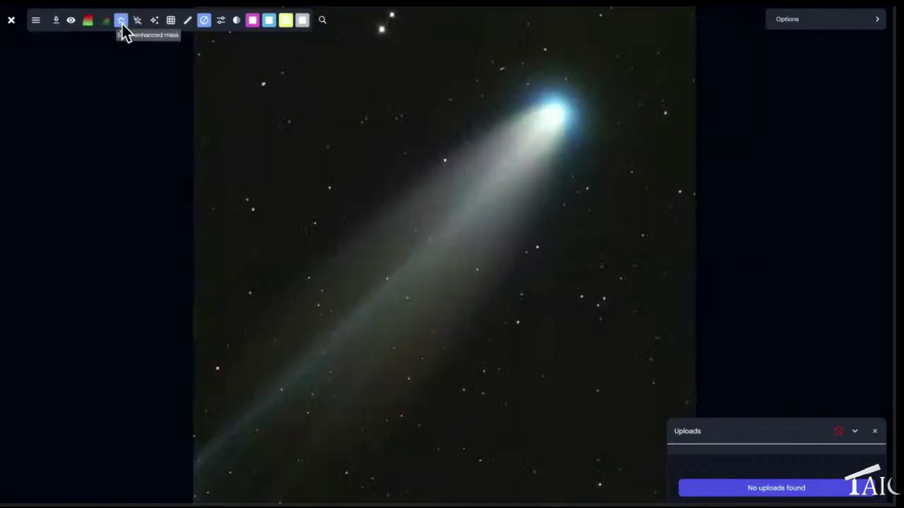
scroll(342, 176, up, 5)
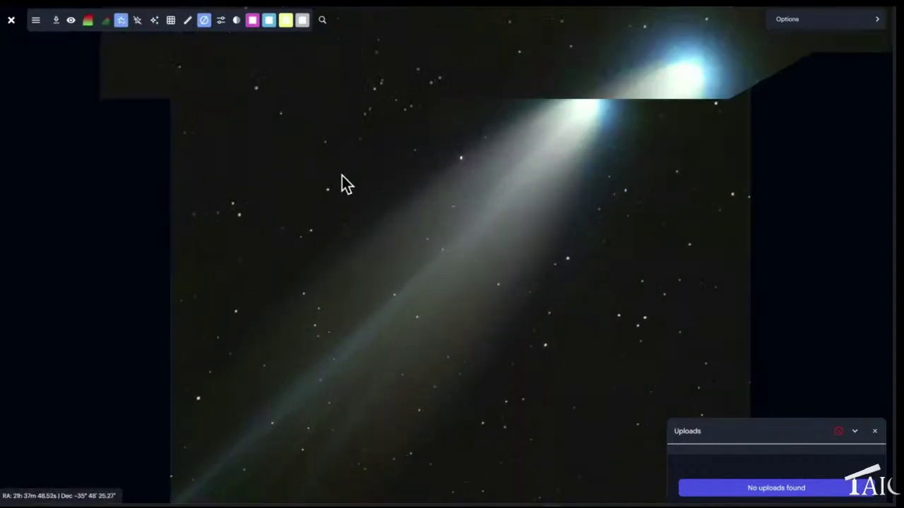
scroll(342, 176, down, 5)
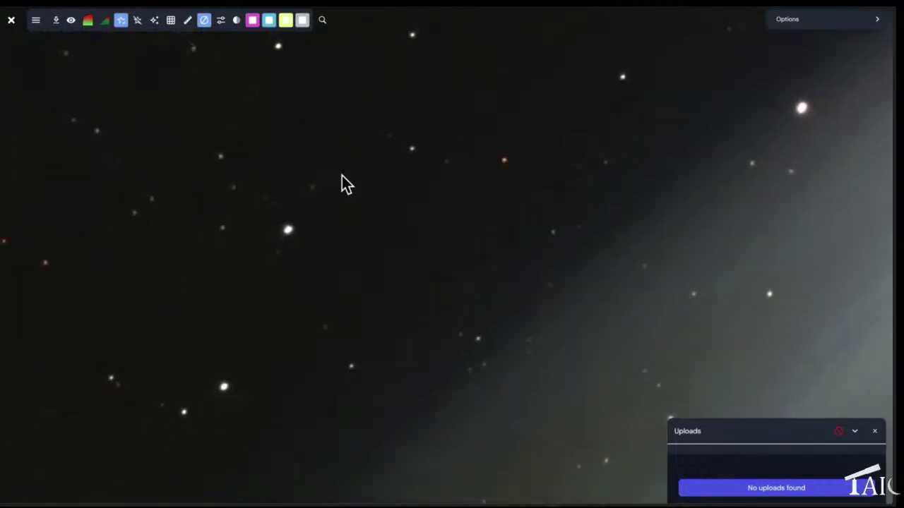
scroll(342, 176, down, 5)
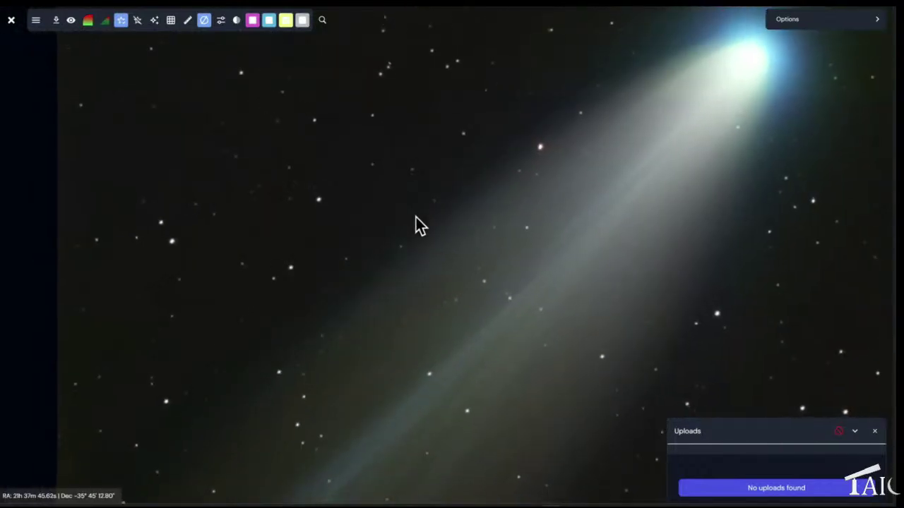
click(121, 21)
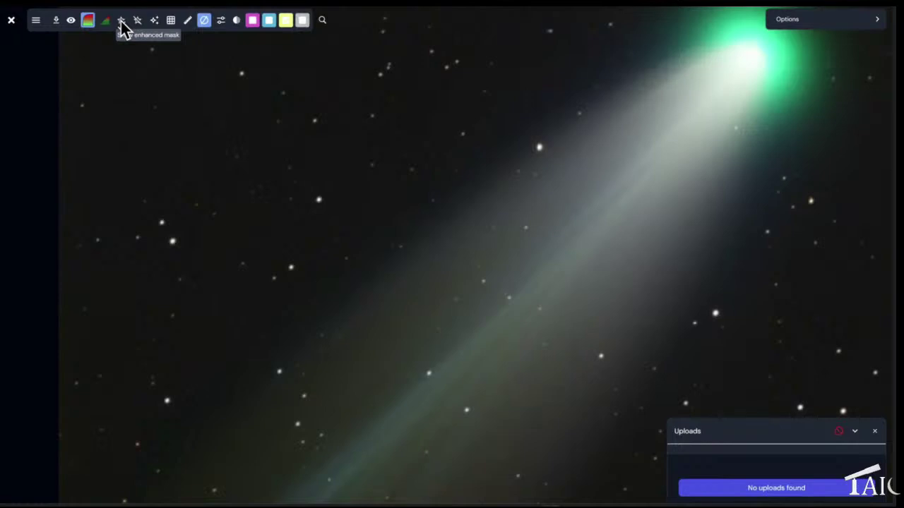
click(122, 21)
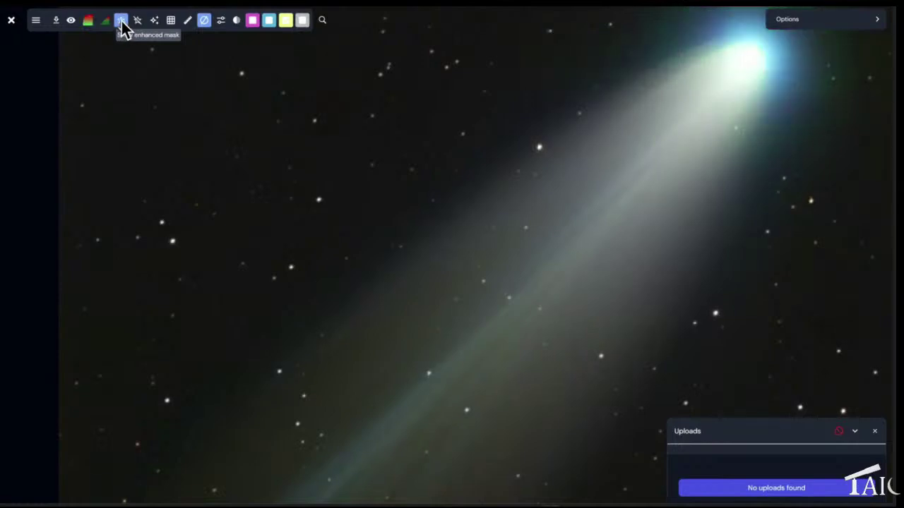
click(122, 21)
click(121, 22)
Show the starless mask of the whole comet image and compare it with the standard colour view.
click(136, 22)
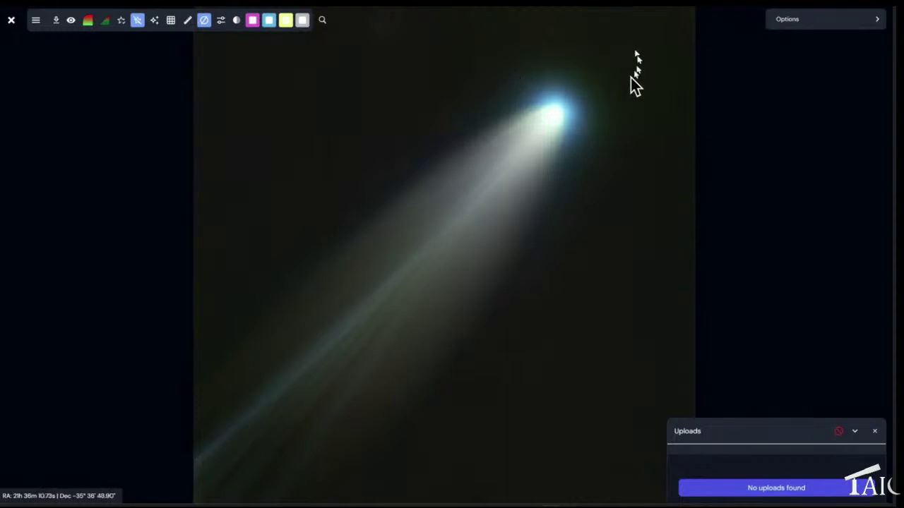
click(138, 21)
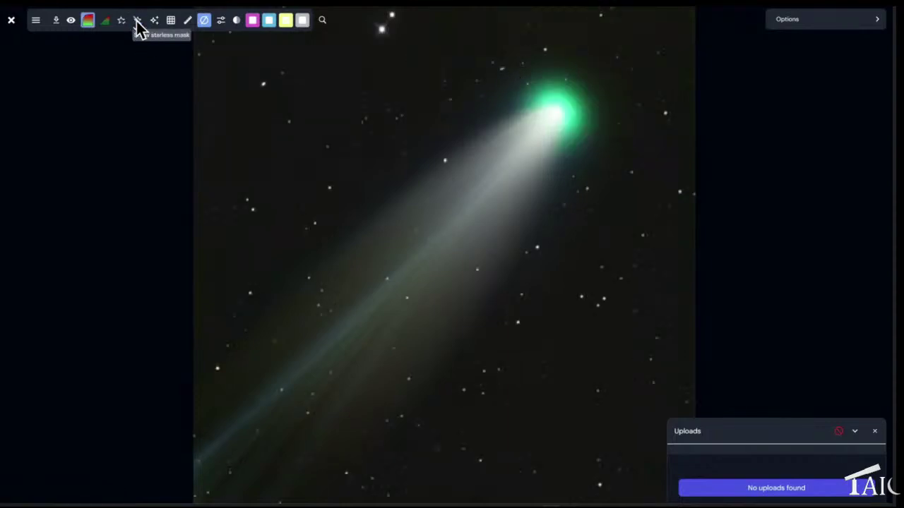
click(138, 21)
click(137, 21)
click(138, 22)
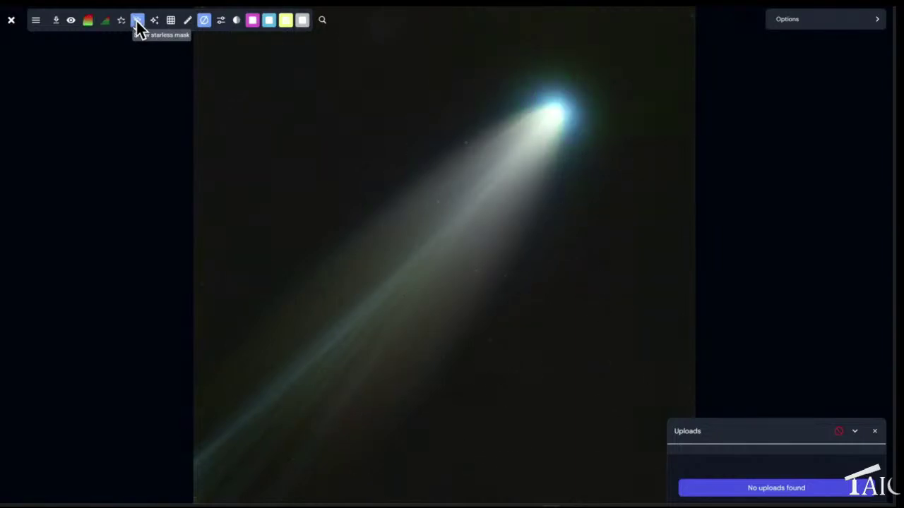
Switch the starless mask on and off repeatedly to compare the comet with and without its background stars.
click(138, 21)
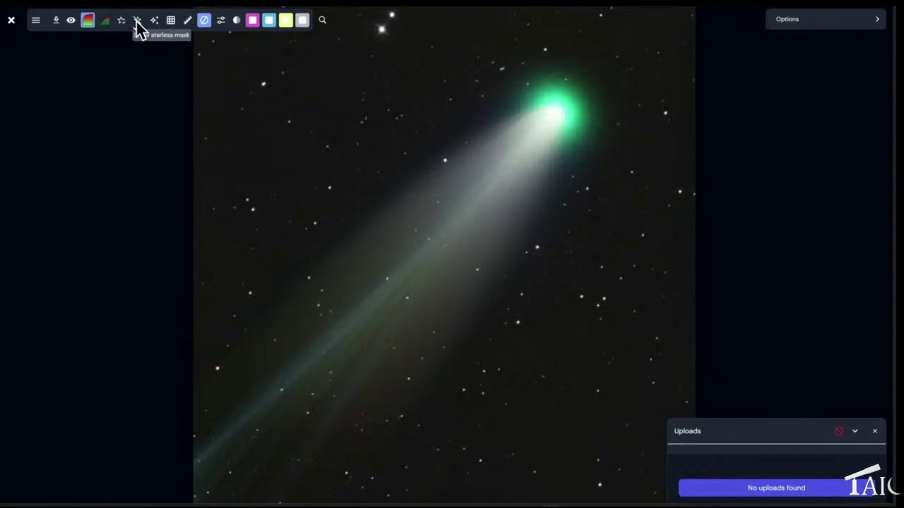
click(138, 21)
click(138, 21)
click(138, 21)
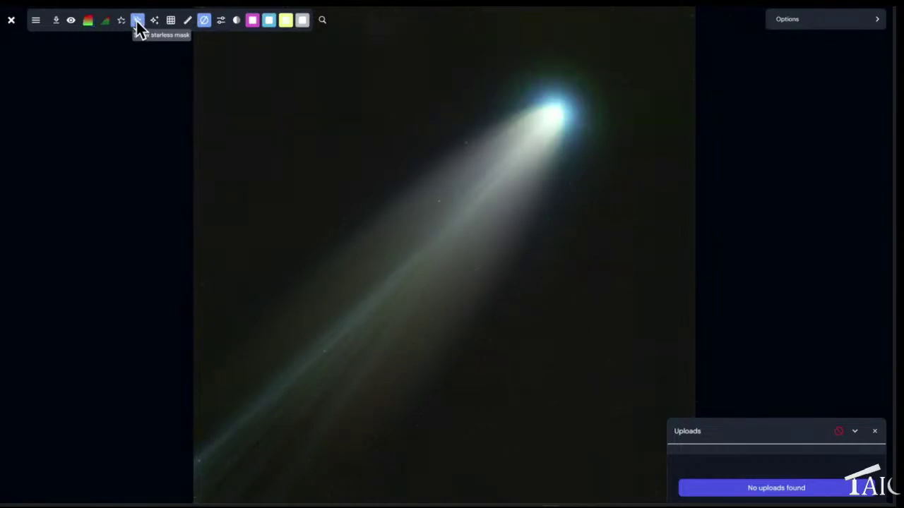
click(137, 21)
click(138, 21)
click(138, 21)
Show the comet image's stars-only, star-enhanced and starless masks one after another and return to the standard colour view.
click(154, 21)
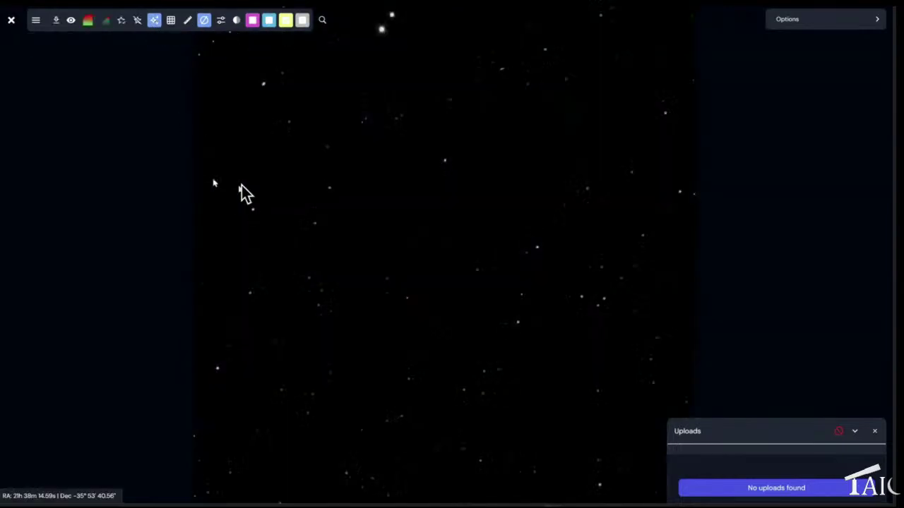
click(120, 25)
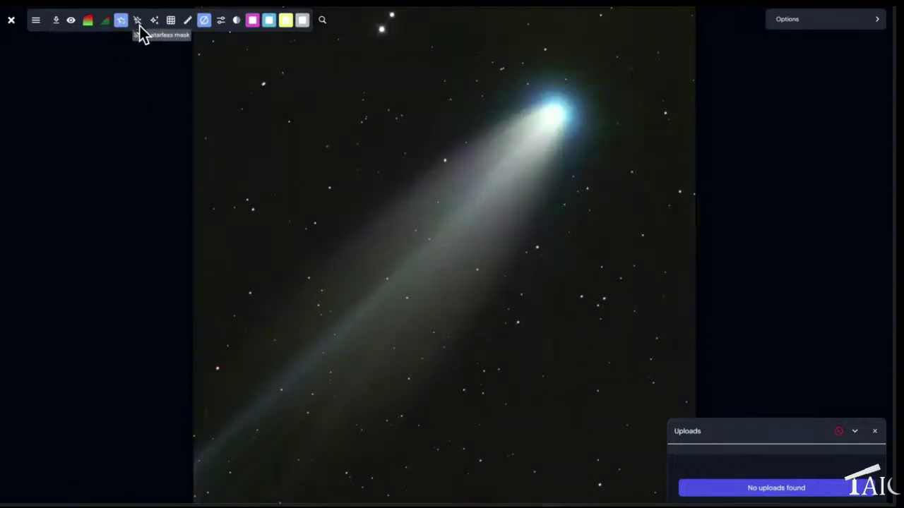
click(136, 24)
click(137, 22)
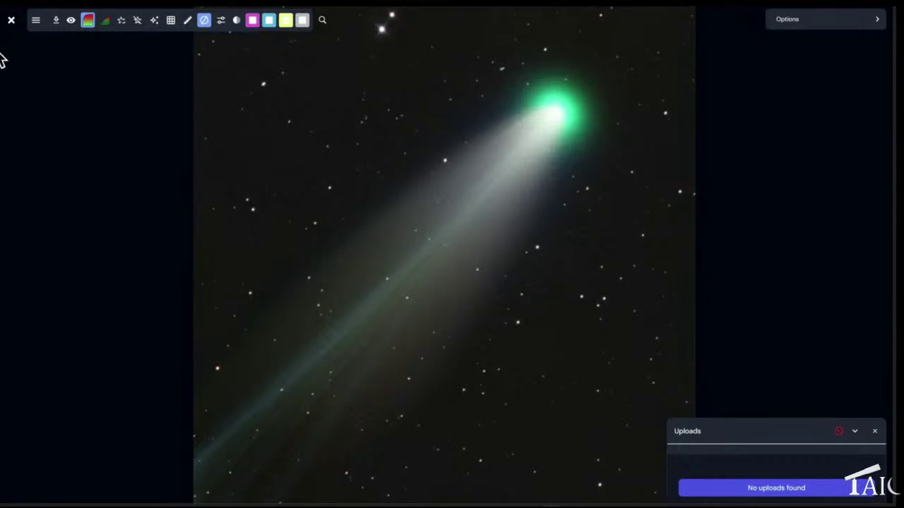
Return from the full-size comet image to the gallery and clear the list of uploads.
click(12, 21)
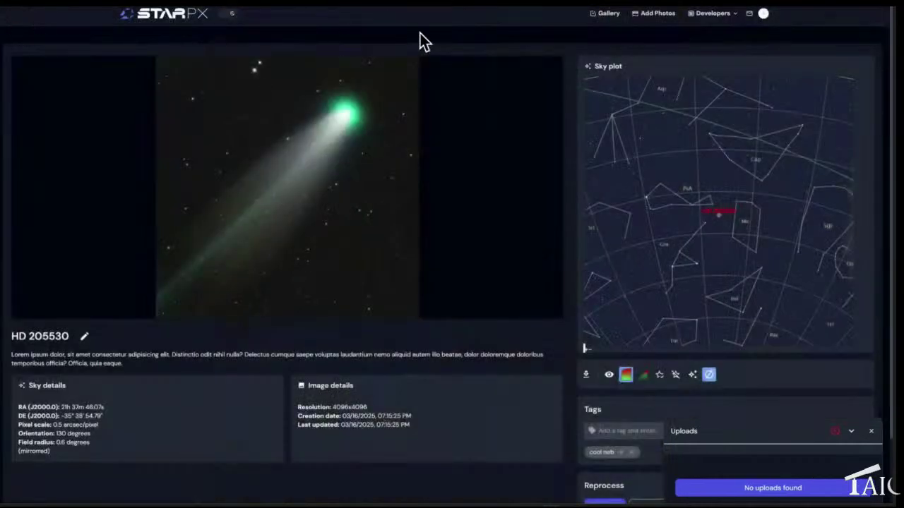
click(604, 12)
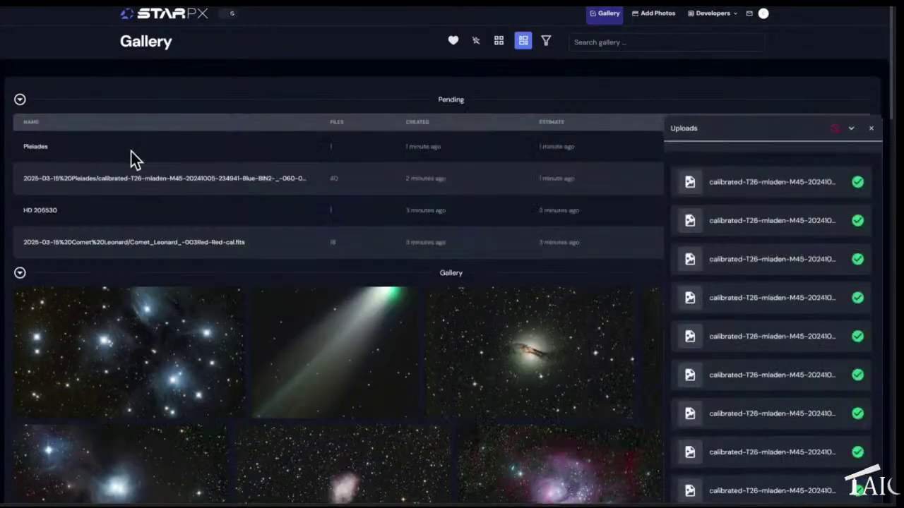
click(834, 130)
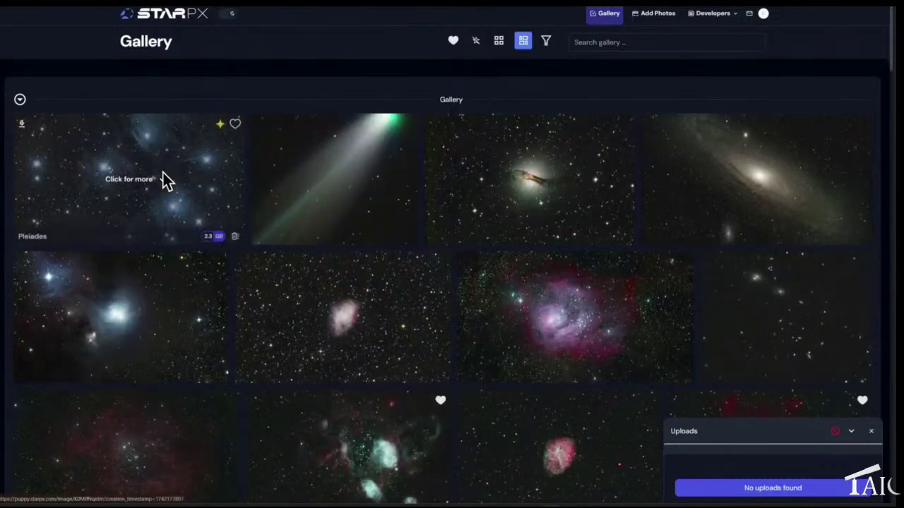
Open the newly processed Pleiades image from the gallery, view it at full size and turn off its label overlay.
click(163, 172)
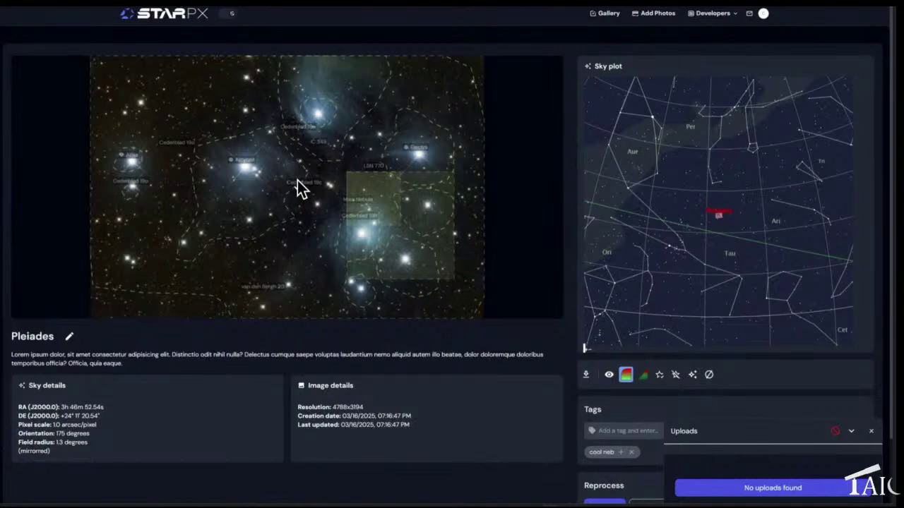
click(297, 180)
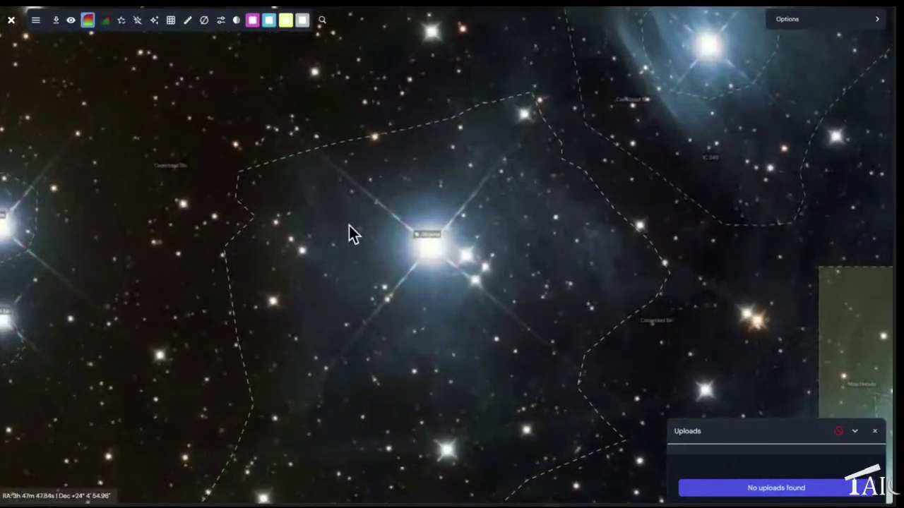
click(205, 20)
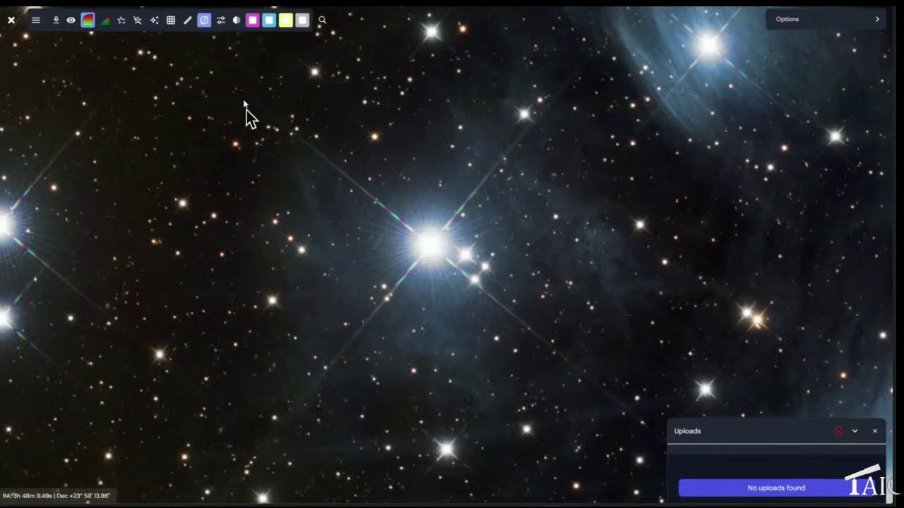
Examine the stars and diffraction spikes around the bright Pleiades star up close and close the uploads panel.
scroll(188, 130, up, 2)
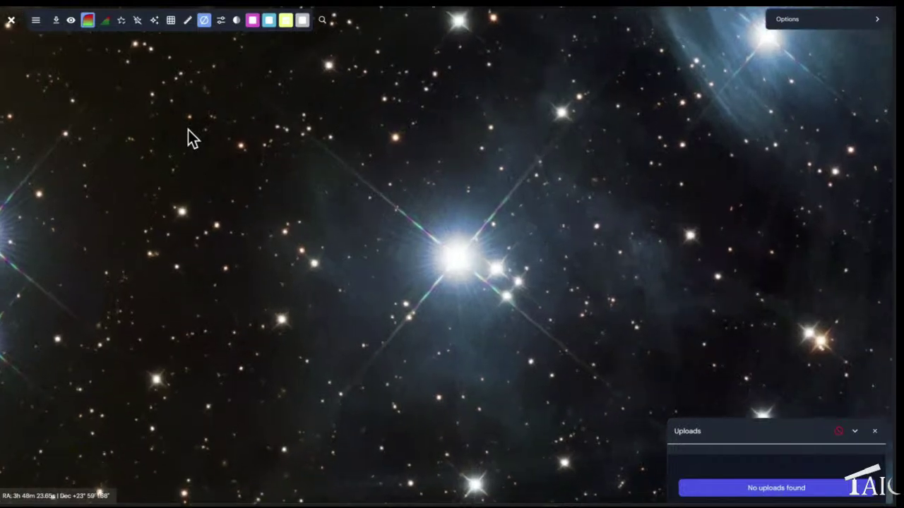
scroll(187, 130, up, 4)
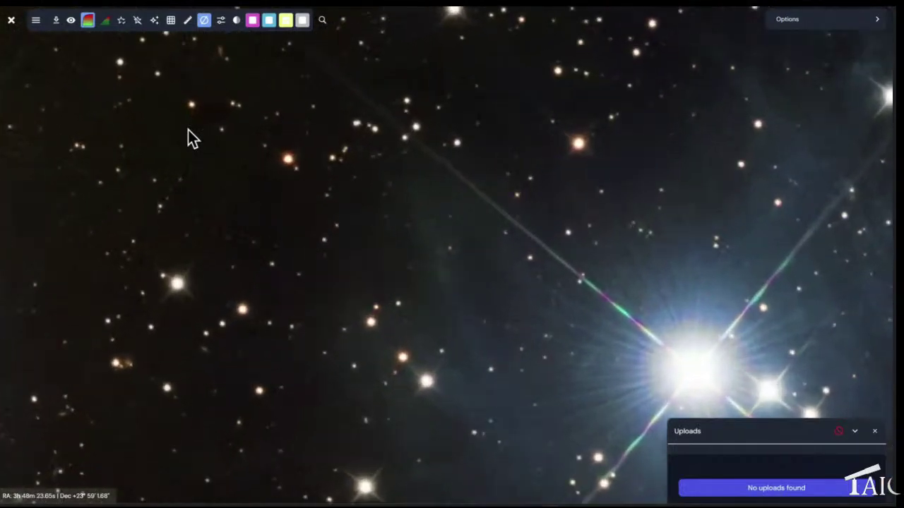
click(874, 430)
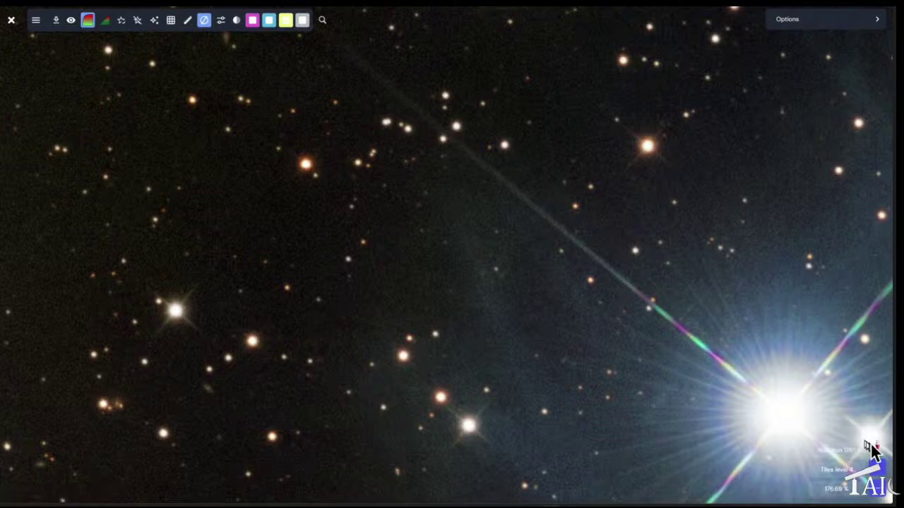
mouse_move(873, 448)
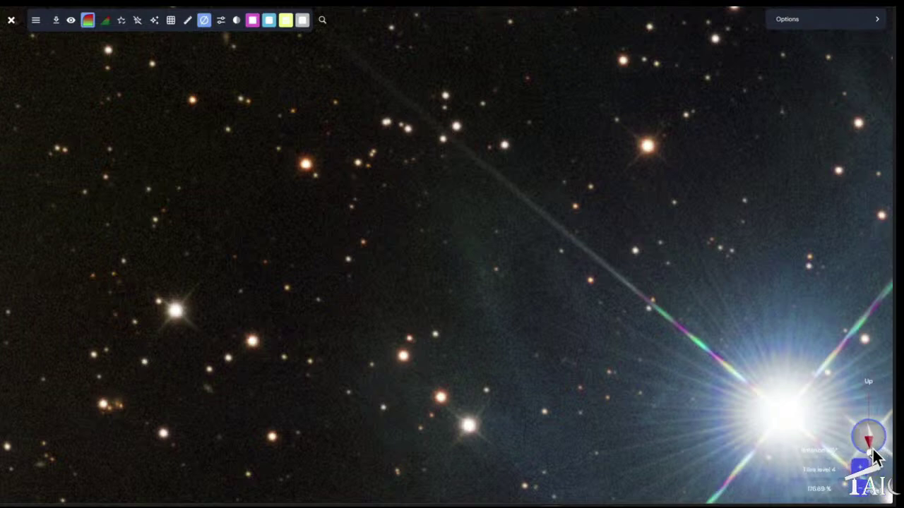
drag(872, 456, 874, 456)
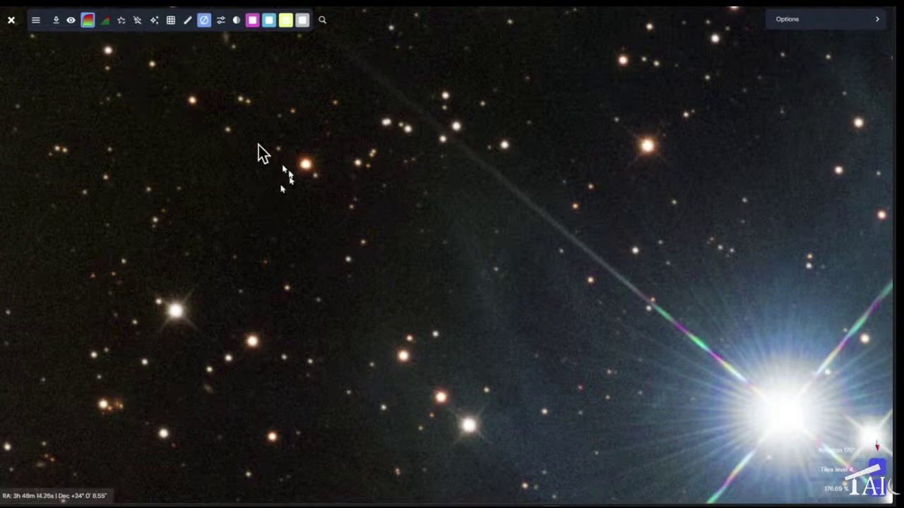
Compare the Pleiades image's star-enhanced mask with the standard colour view at close range and return to the gallery.
click(122, 21)
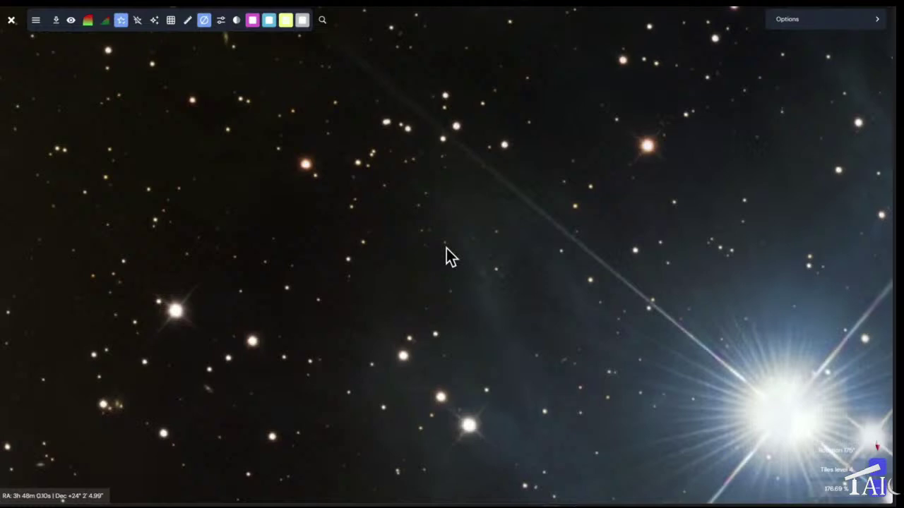
scroll(446, 248, up, 3)
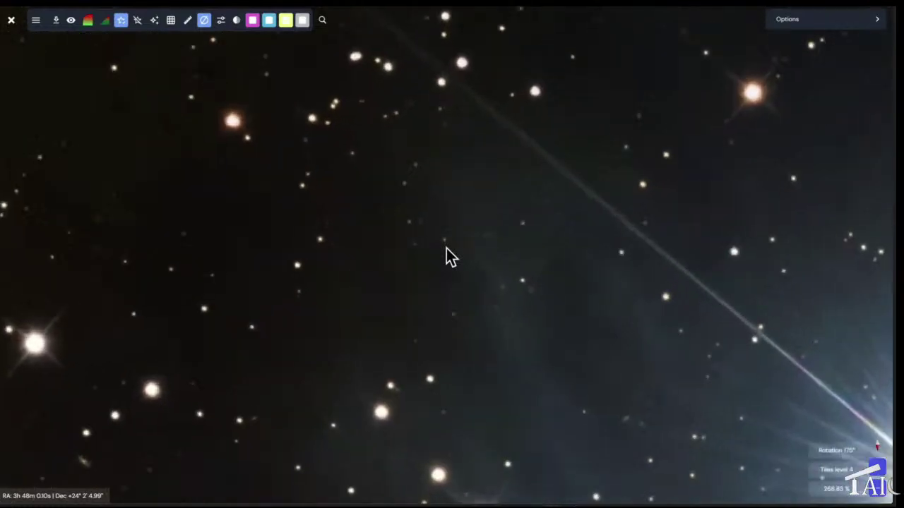
scroll(446, 248, up, 2)
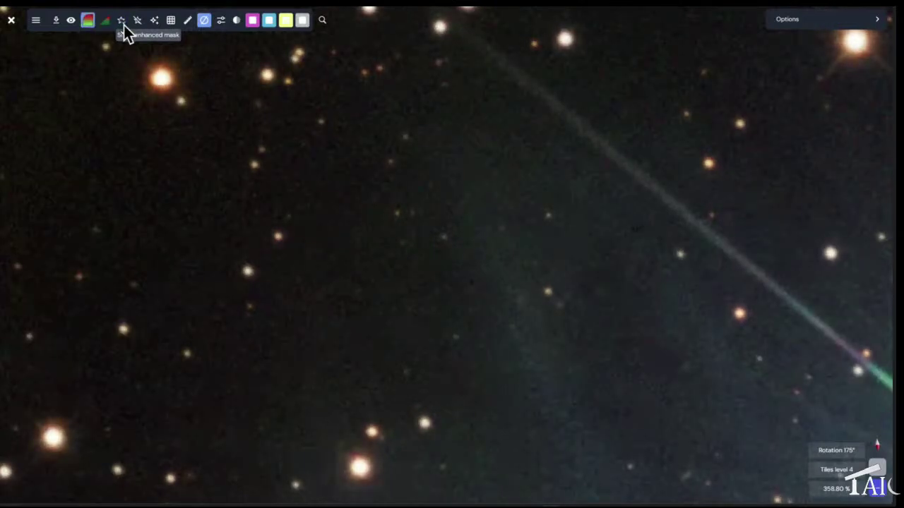
click(123, 24)
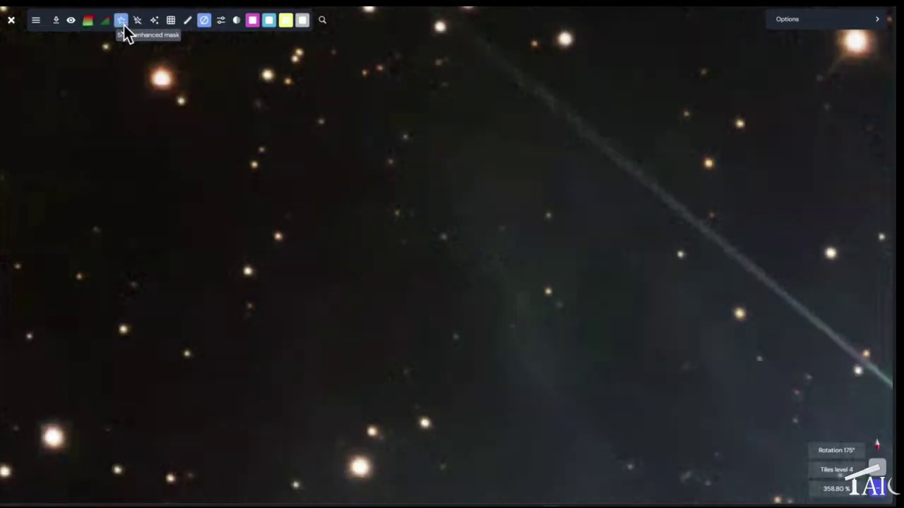
click(12, 26)
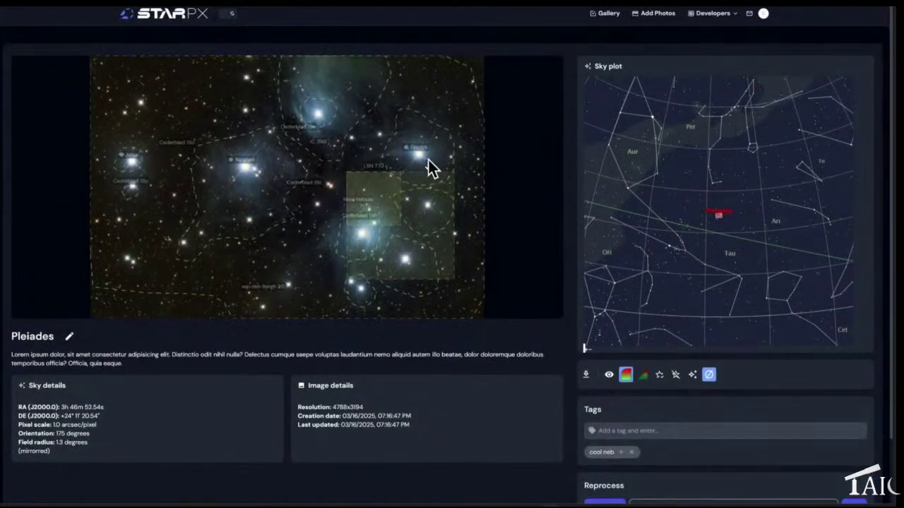
click(600, 17)
Open the photo upload dialog, view its options for uploading files or folders, and close it without uploading.
mouse_move(471, 182)
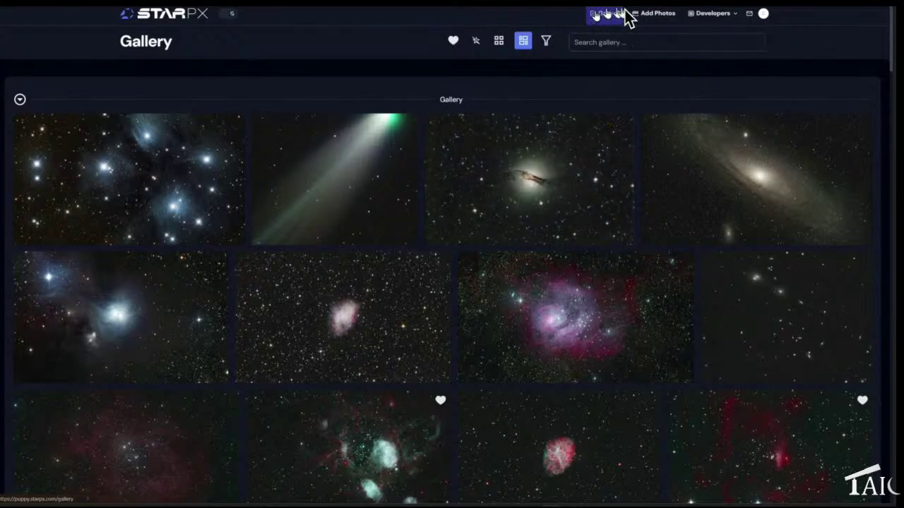
click(651, 17)
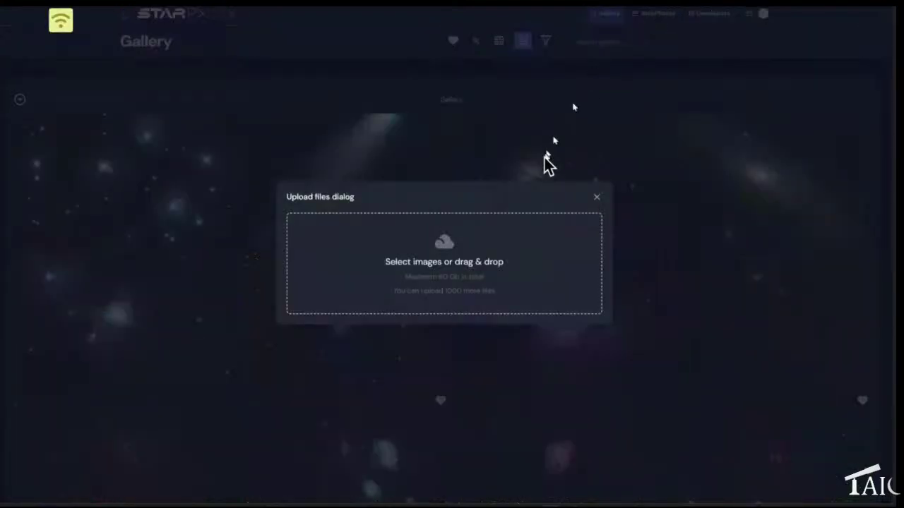
click(460, 262)
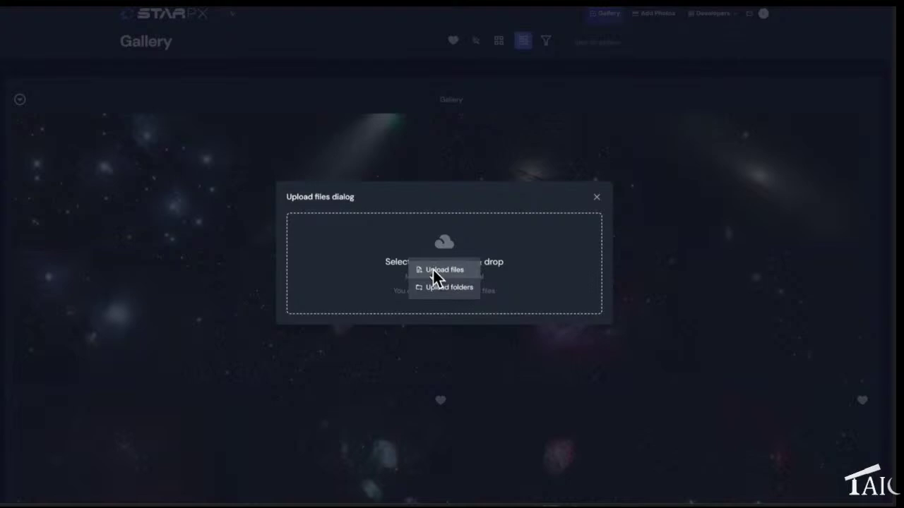
click(274, 328)
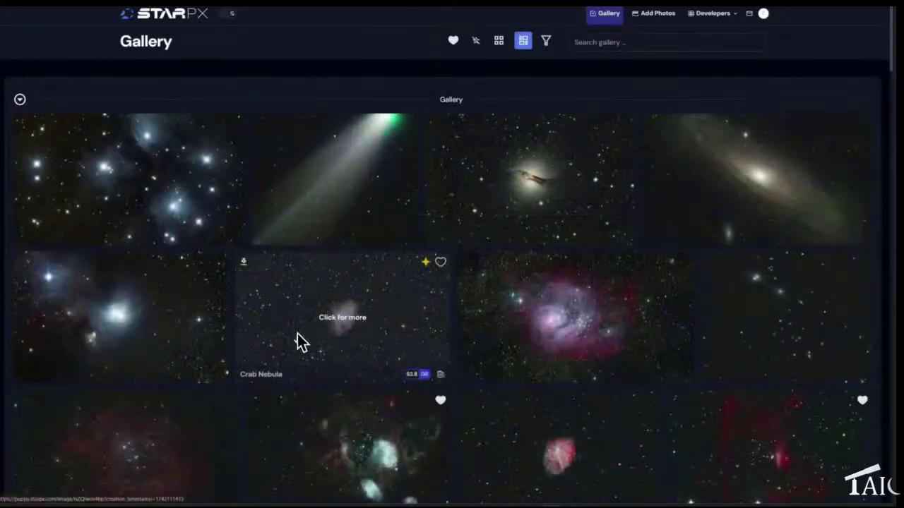
Browse the gallery's processed nebula, comet, cluster and galaxy images and return to the newest ones.
scroll(298, 342, down, 3)
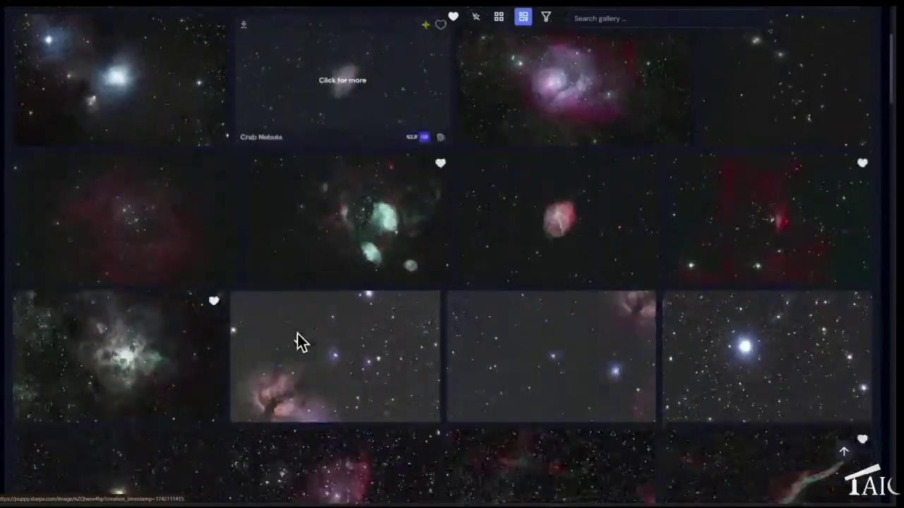
scroll(298, 342, up, 1)
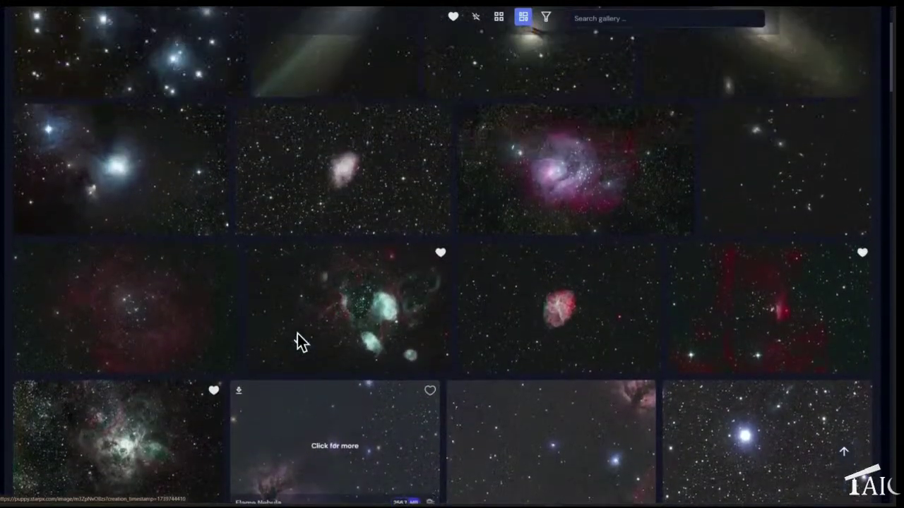
scroll(296, 335, up, 2)
scroll(297, 335, down, 1)
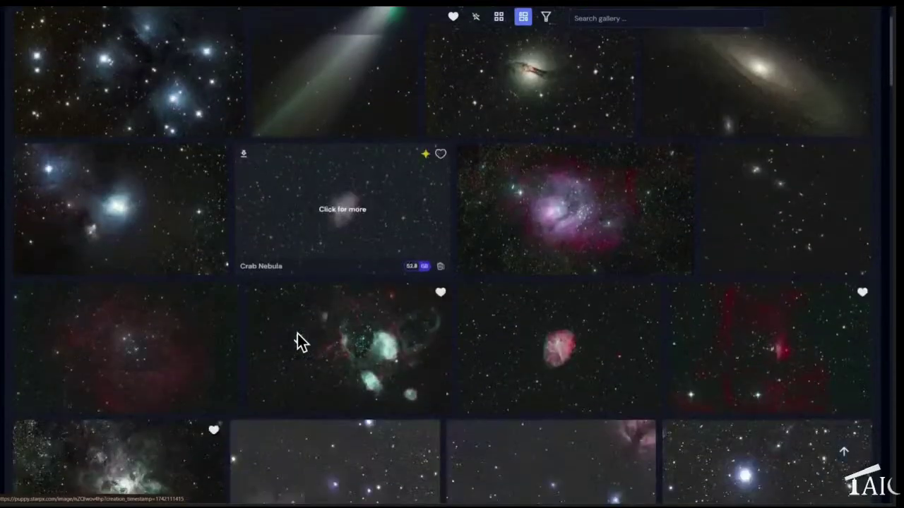
scroll(297, 341, down, 5)
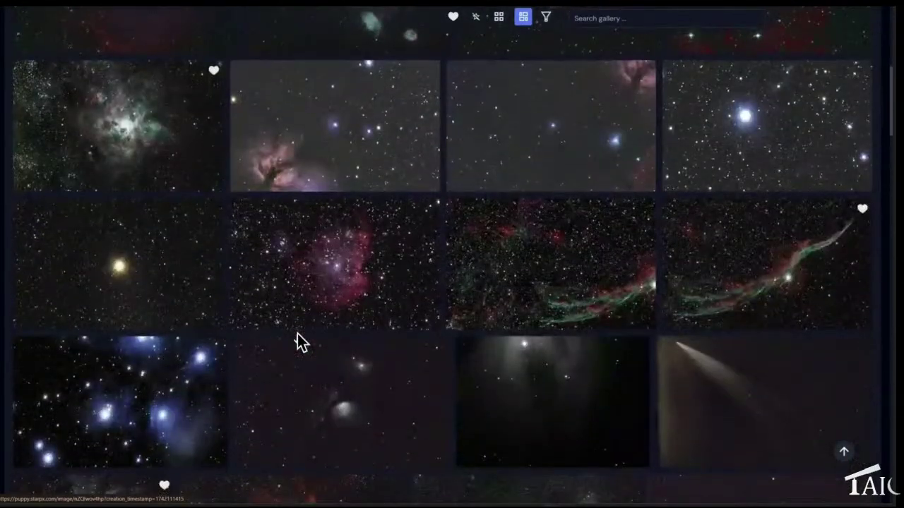
scroll(297, 341, down, 3)
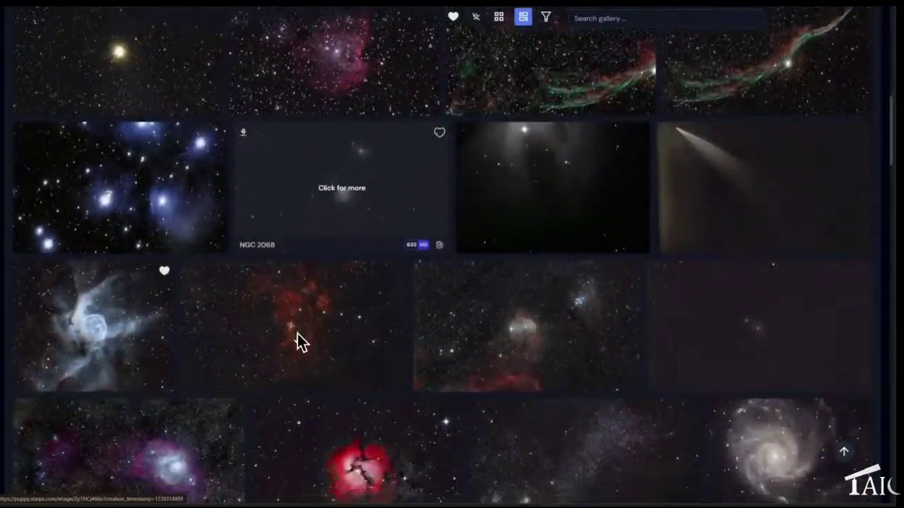
scroll(297, 336, up, 10)
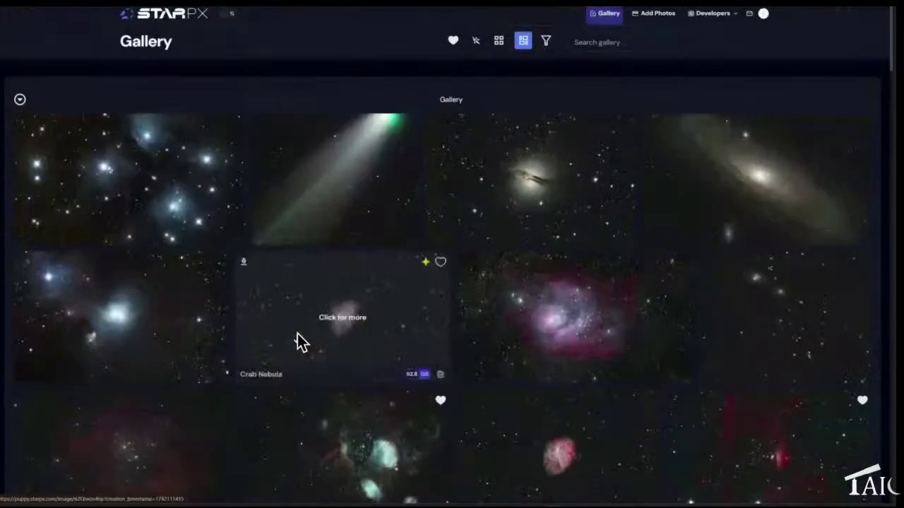
scroll(386, 313, down, 1)
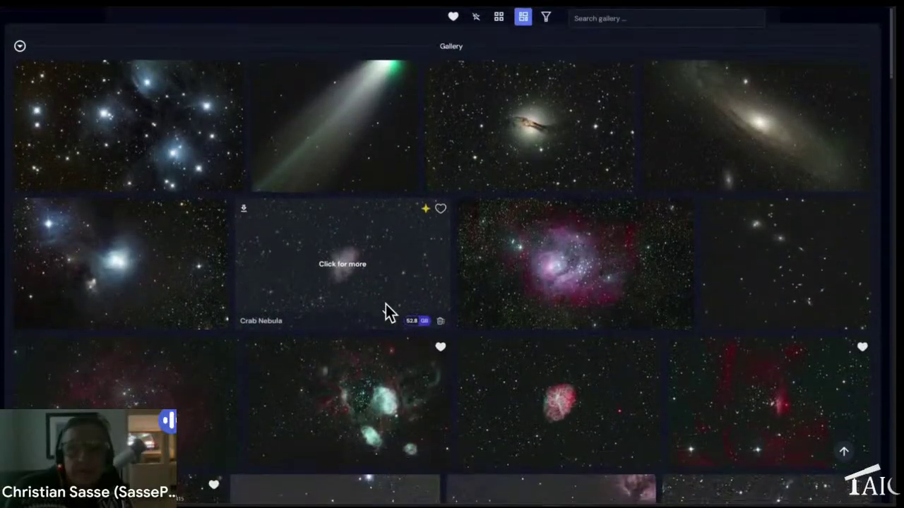
Open the red Crab Nebula image from the gallery at full size and examine the nebula's filaments.
click(557, 403)
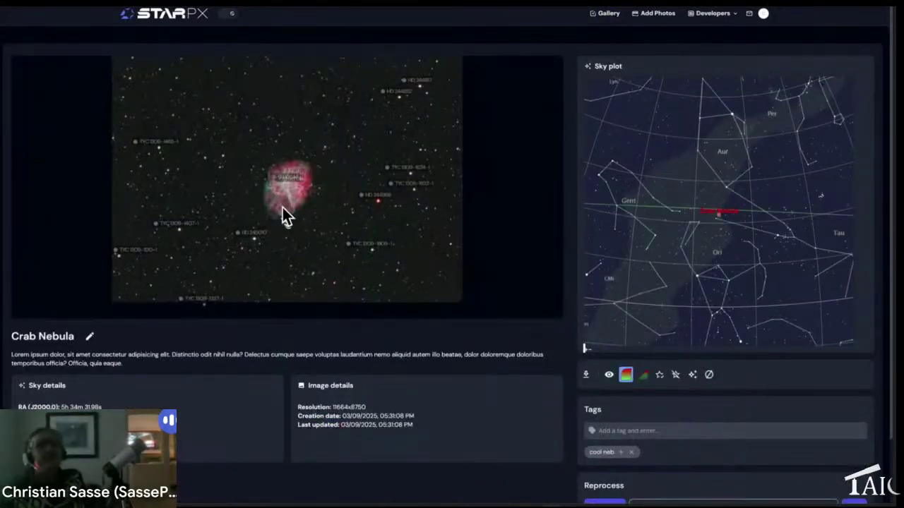
click(293, 178)
click(292, 177)
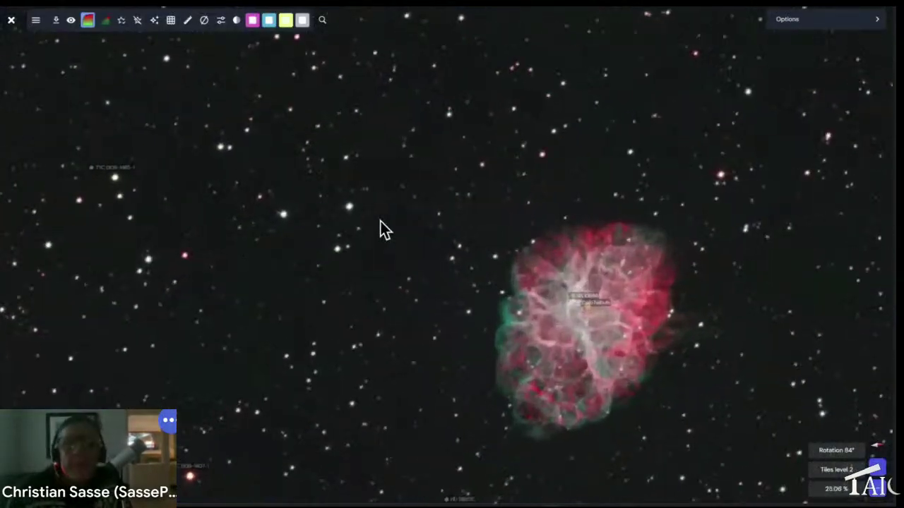
drag(485, 282, 329, 208)
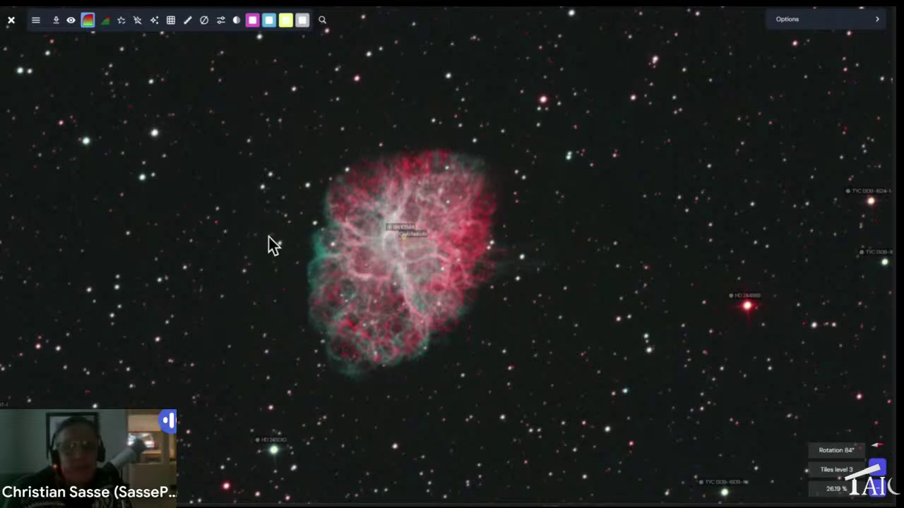
Compare the enhanced mask of the Crab Nebula's colour image with the Ha channel's enhanced and starless masks.
click(120, 23)
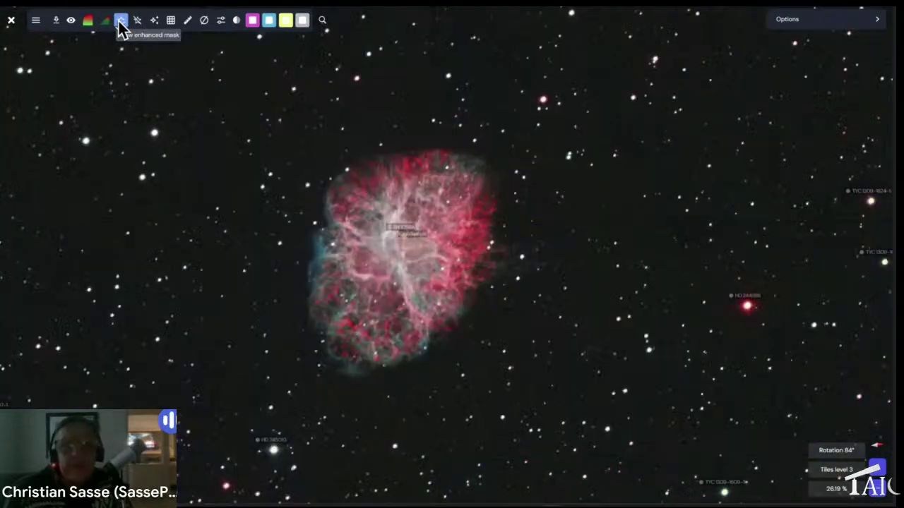
scroll(205, 108, up, 3)
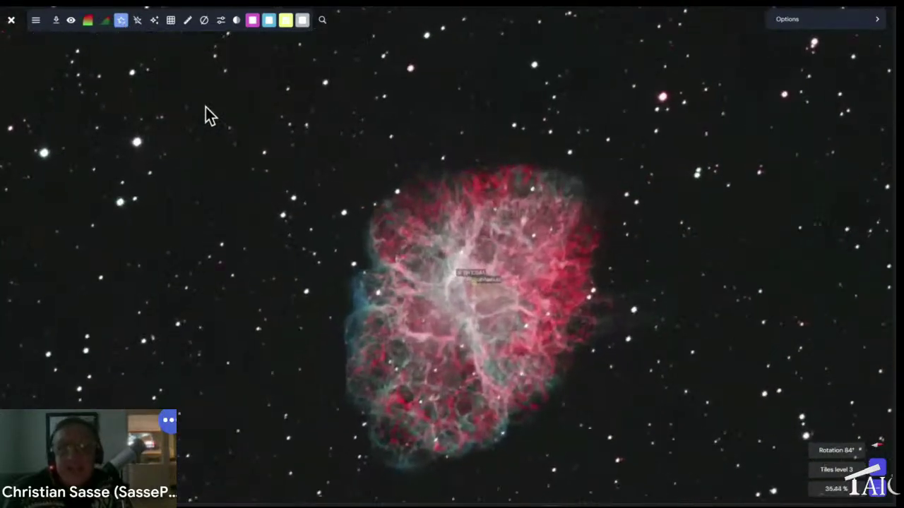
click(36, 23)
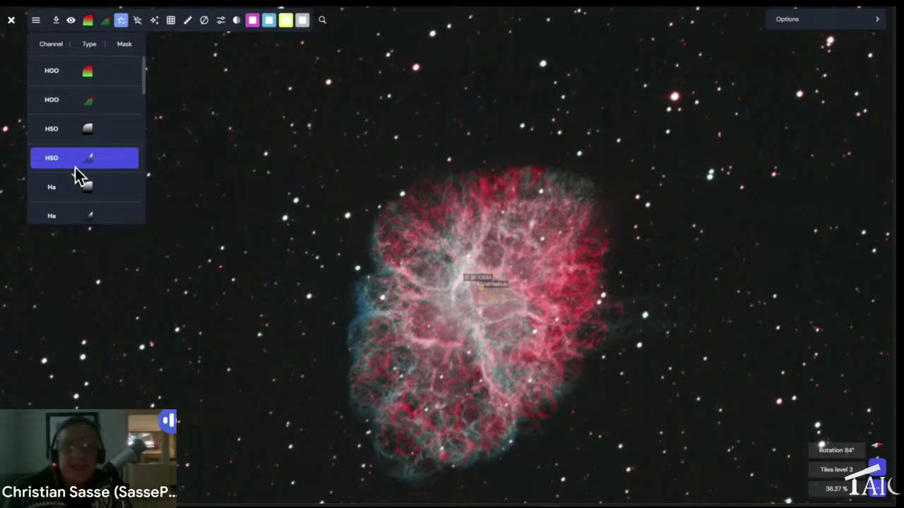
scroll(75, 167, down, 2)
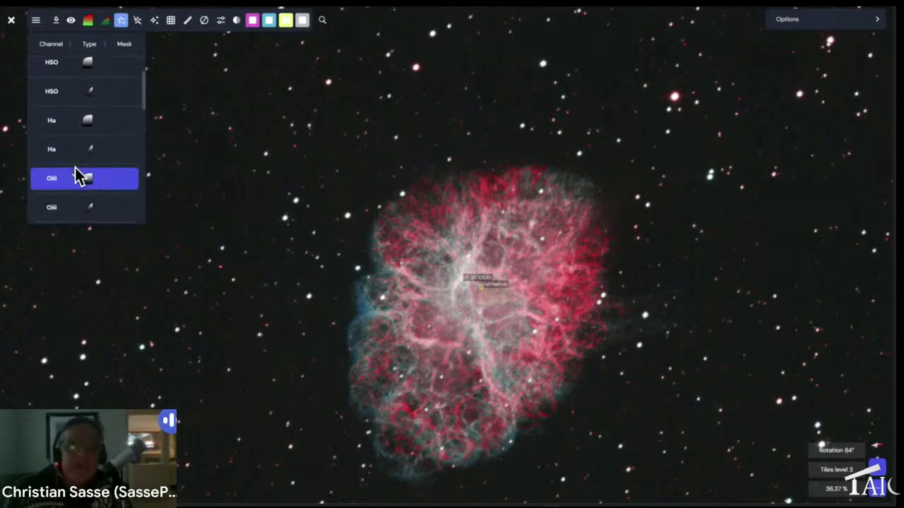
click(87, 124)
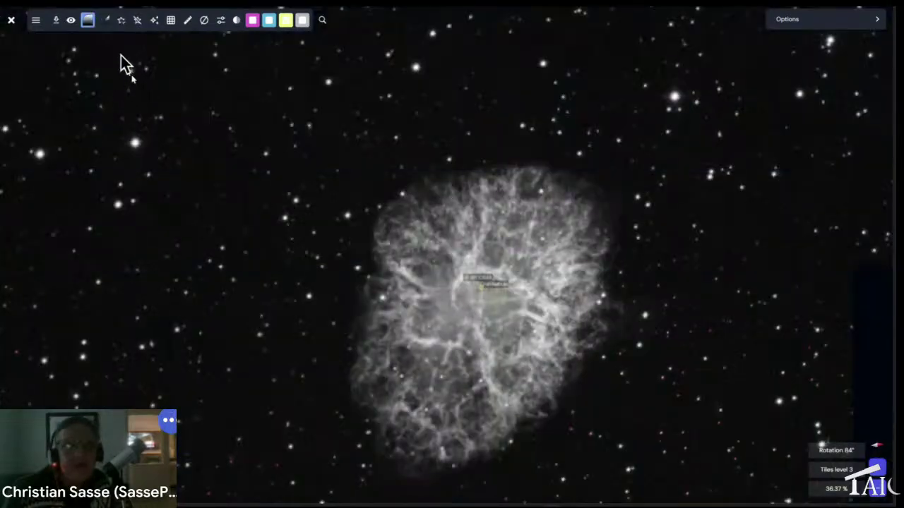
click(120, 21)
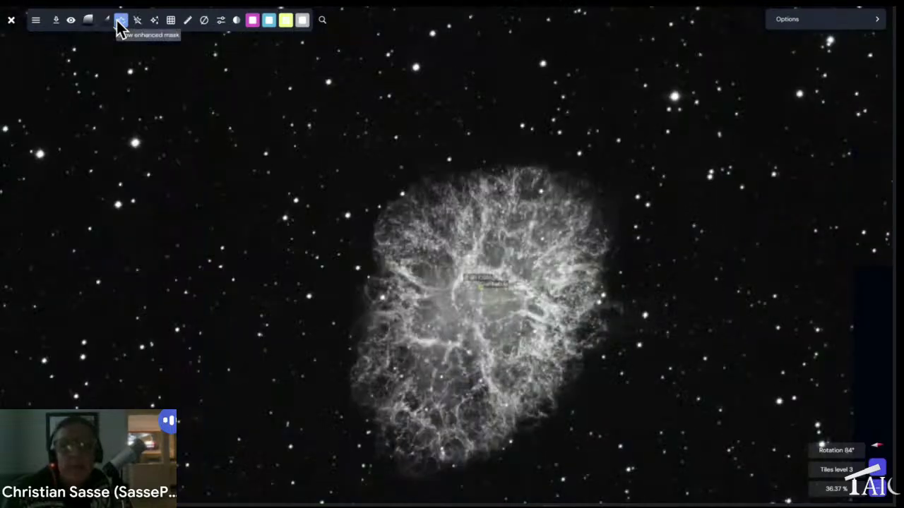
click(35, 22)
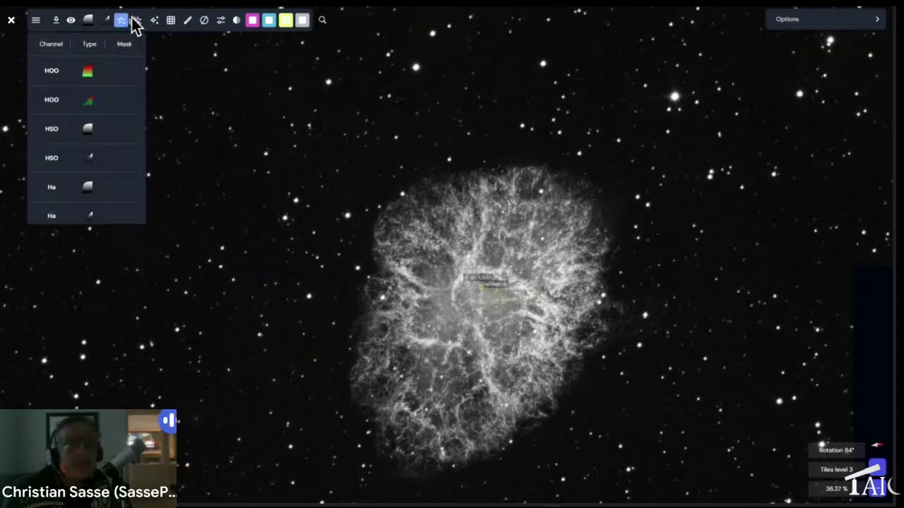
click(136, 22)
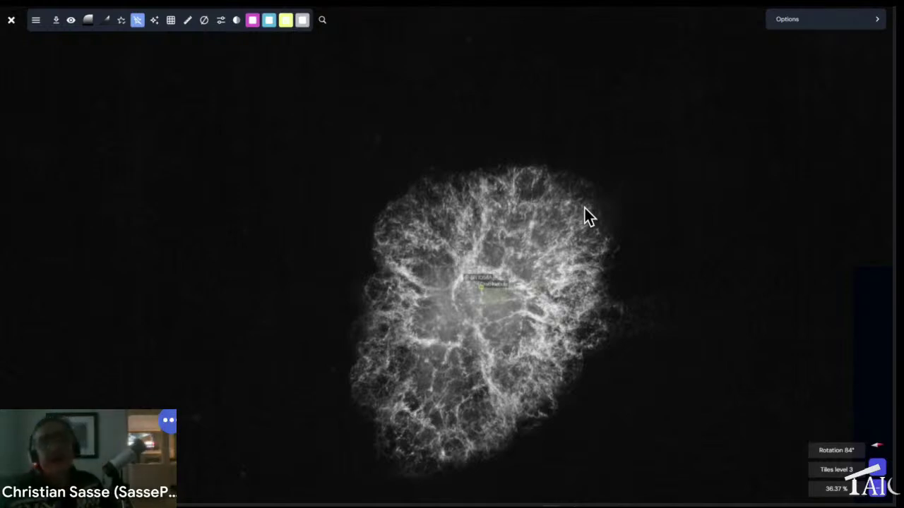
Look through the Crab Nebula's available HOO, HSO, Ha, Oiii and S2 channels and their mask variants.
click(36, 23)
scroll(78, 177, down, 5)
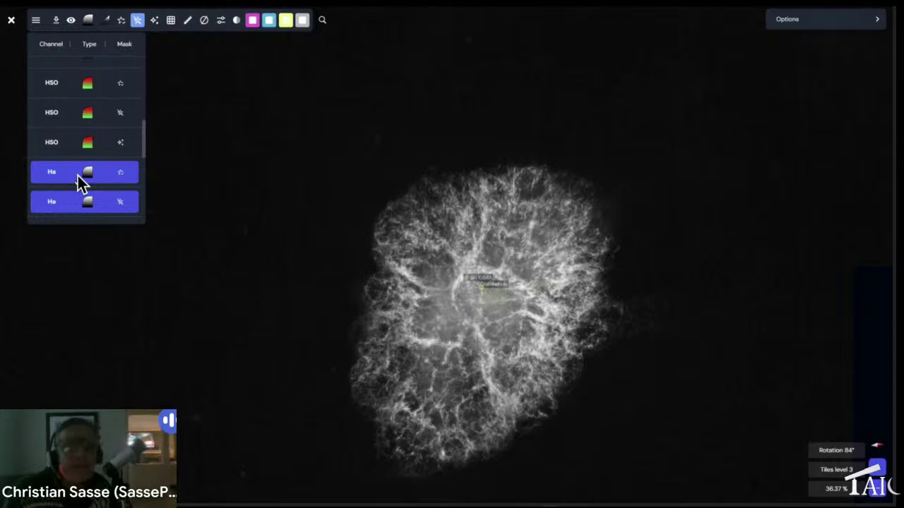
scroll(78, 176, down, 5)
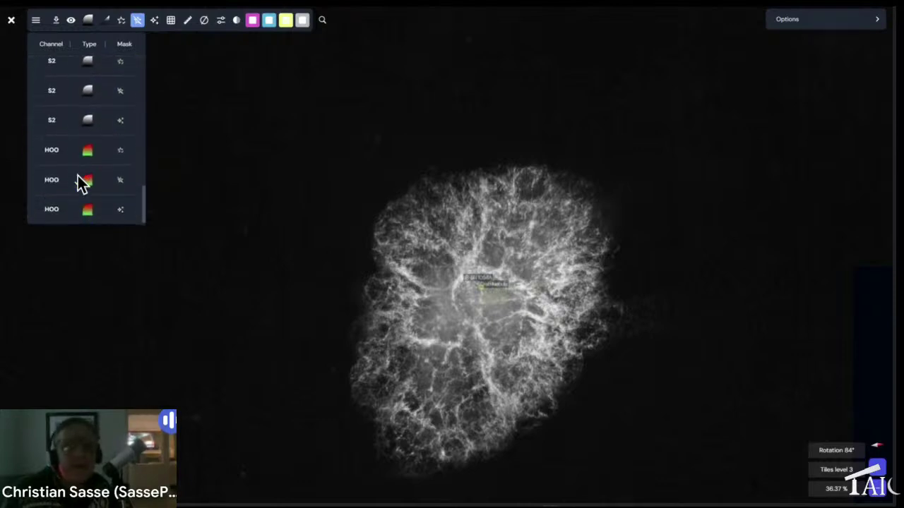
scroll(78, 175, up, 3)
click(79, 180)
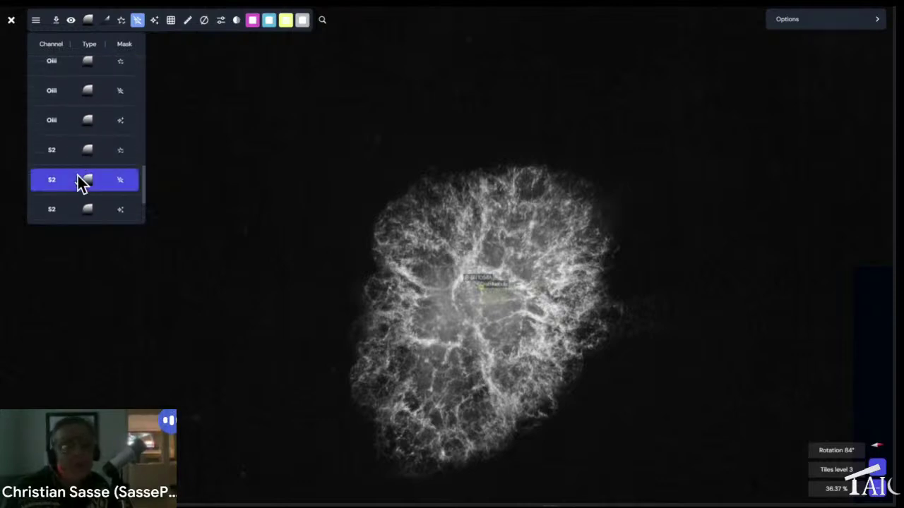
scroll(79, 182, up, 2)
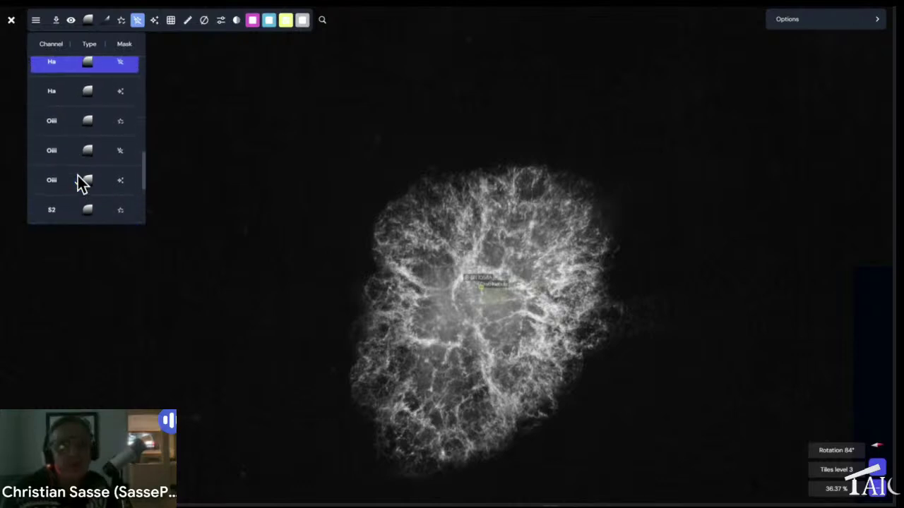
scroll(79, 183, up, 1)
click(79, 183)
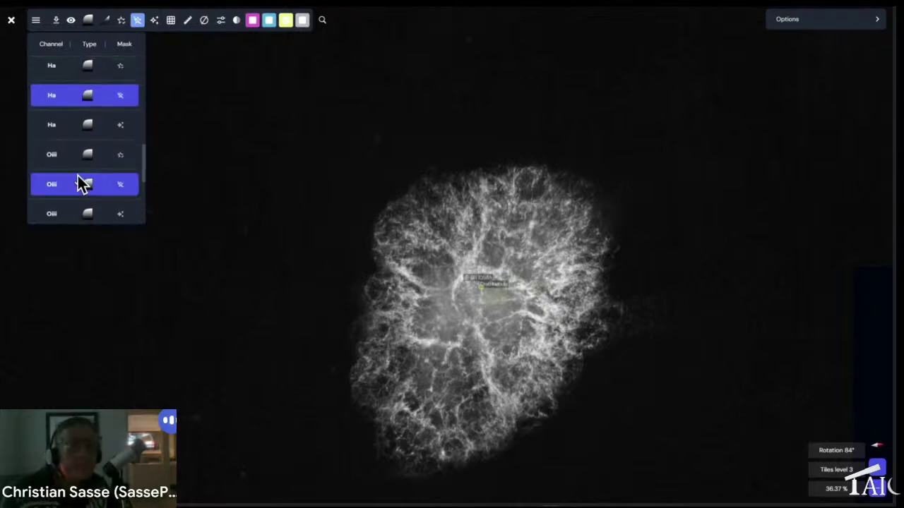
click(85, 131)
click(82, 157)
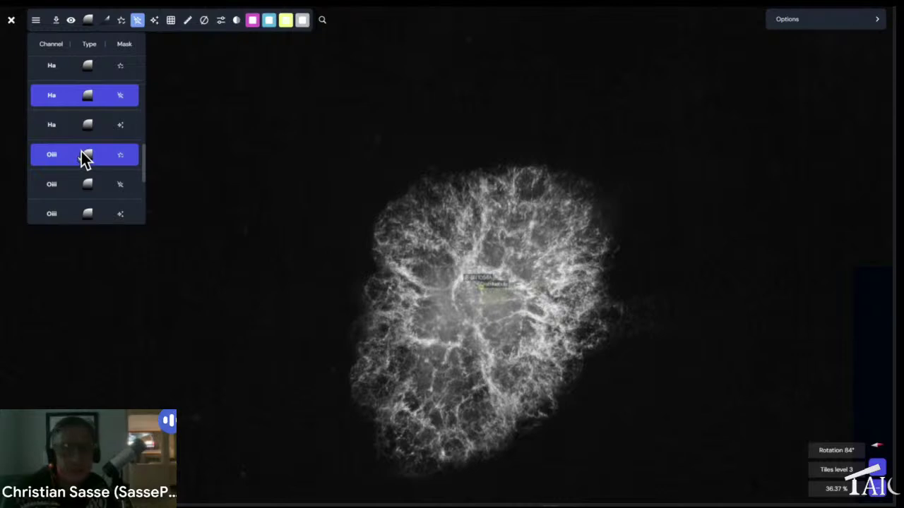
scroll(82, 158, up, 8)
scroll(82, 159, down, 5)
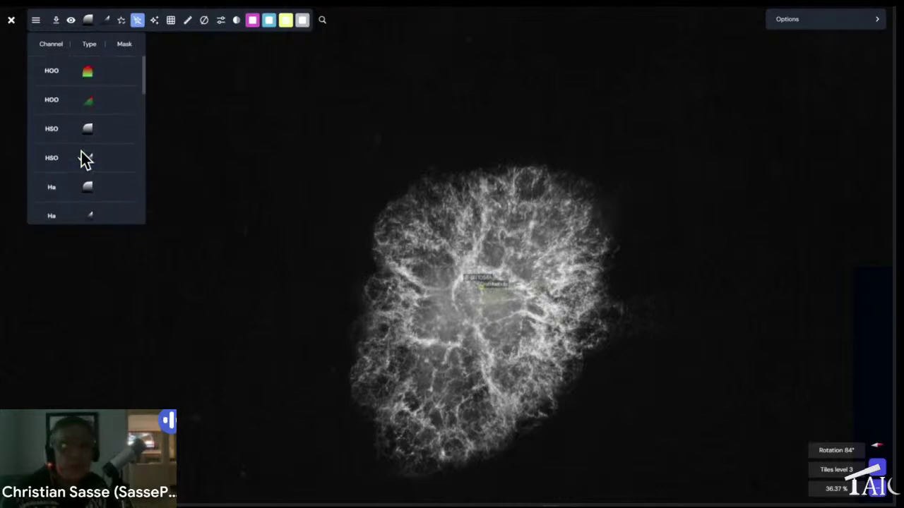
scroll(83, 158, down, 6)
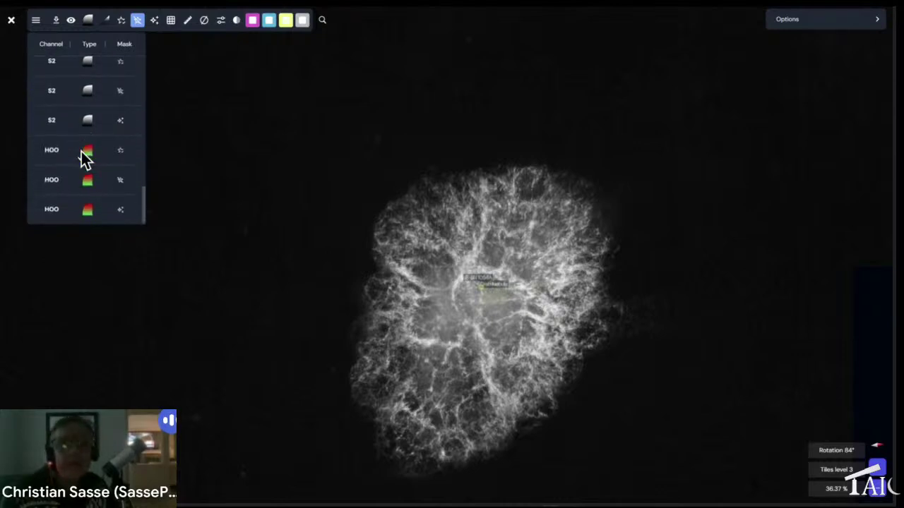
scroll(82, 158, up, 6)
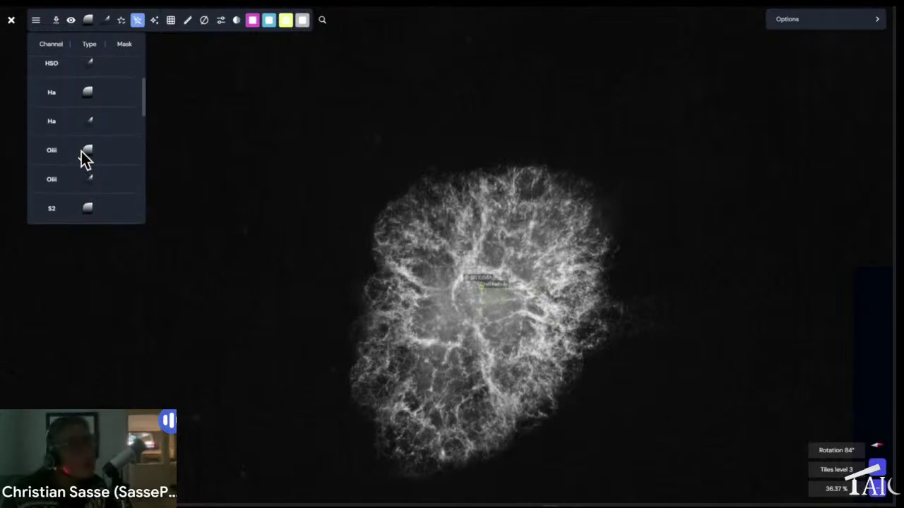
click(83, 157)
scroll(82, 154, down, 2)
click(83, 154)
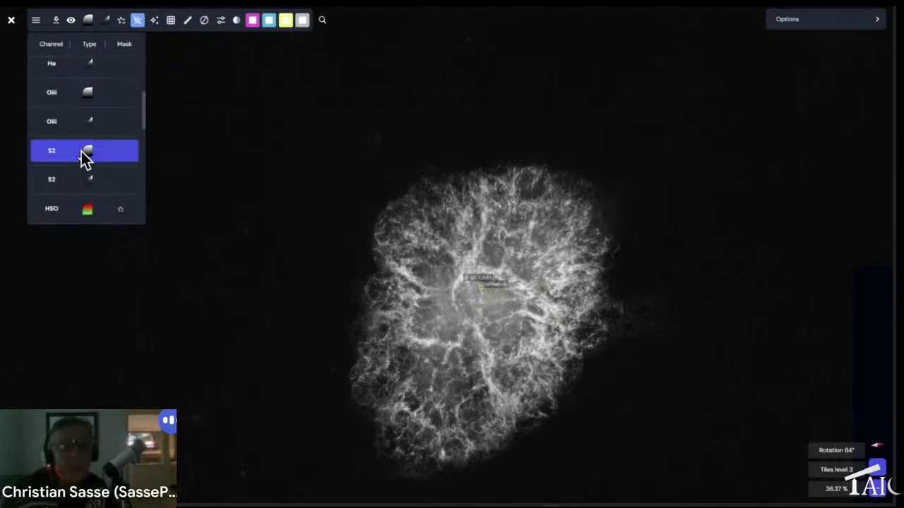
Display the S2 channel with its starless and enhanced masks and restore the nebula's colour view.
click(96, 156)
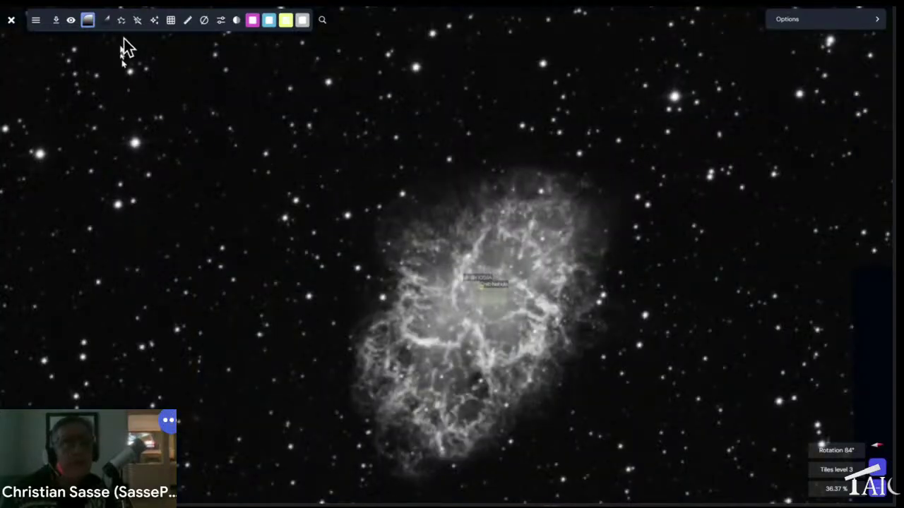
click(137, 20)
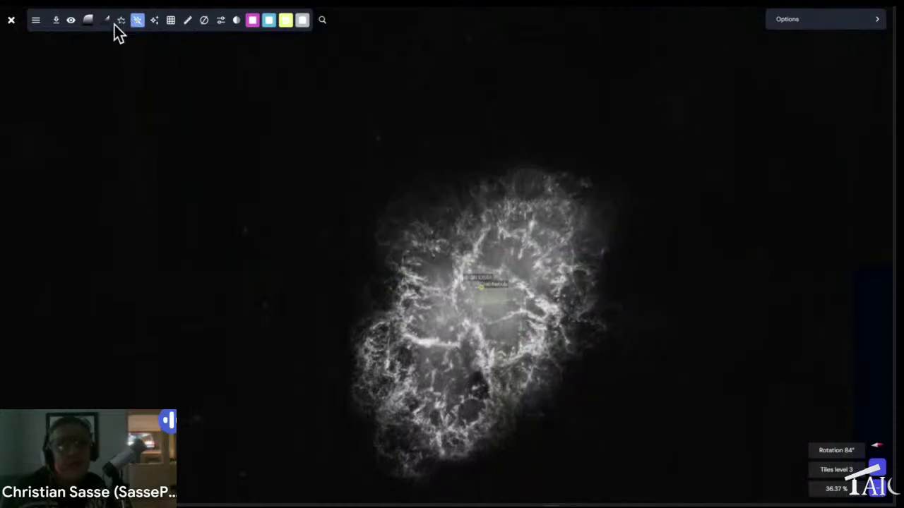
click(120, 20)
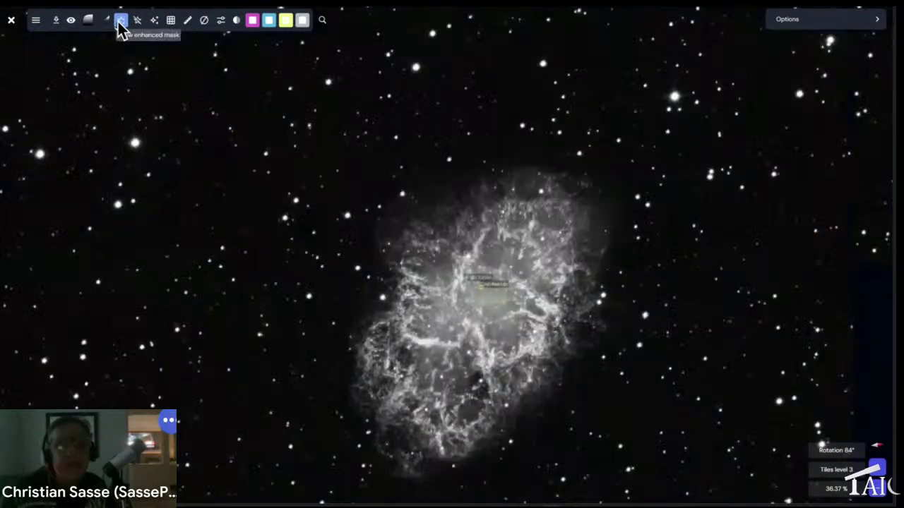
click(118, 21)
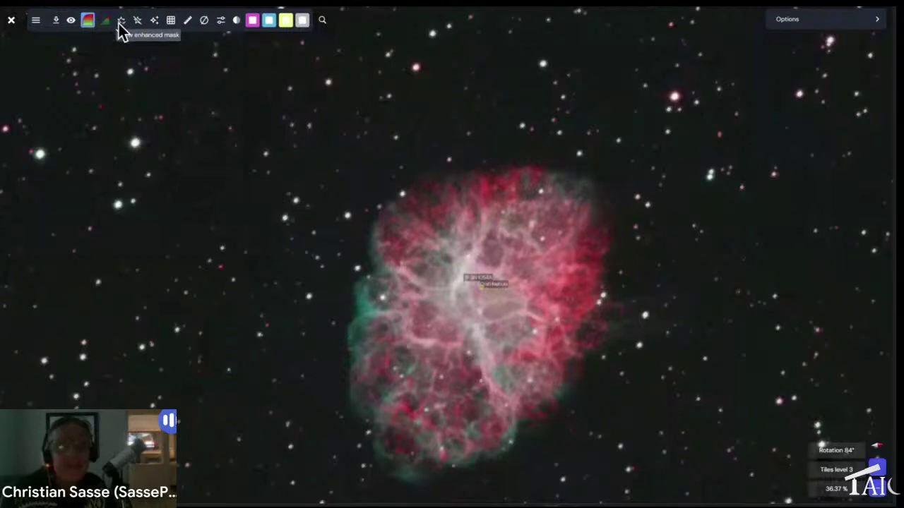
Display the Crab Nebula's S2 channel without a mask, close the full-size viewer and return to the gallery.
click(35, 21)
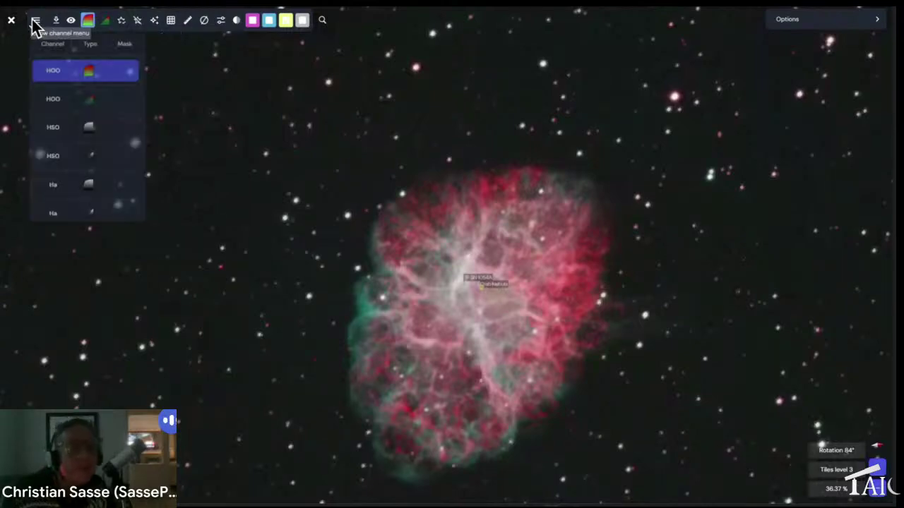
scroll(99, 157, down, 5)
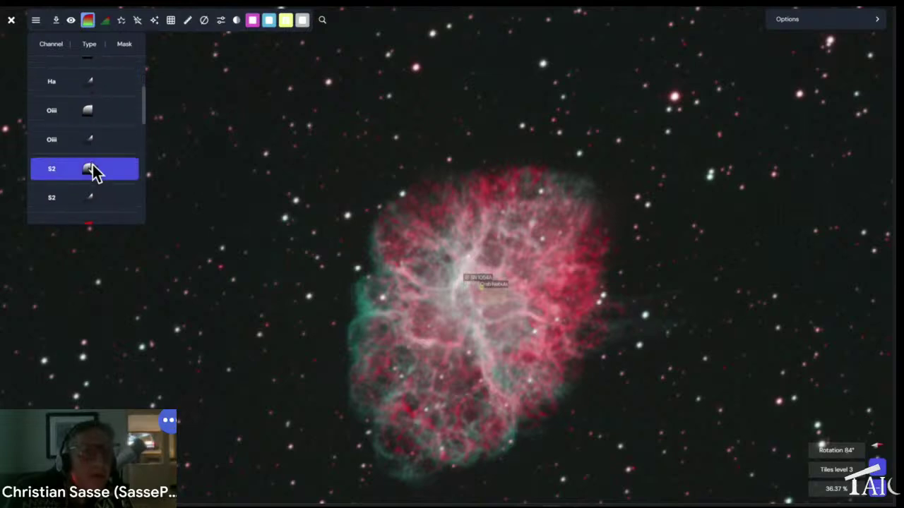
click(92, 168)
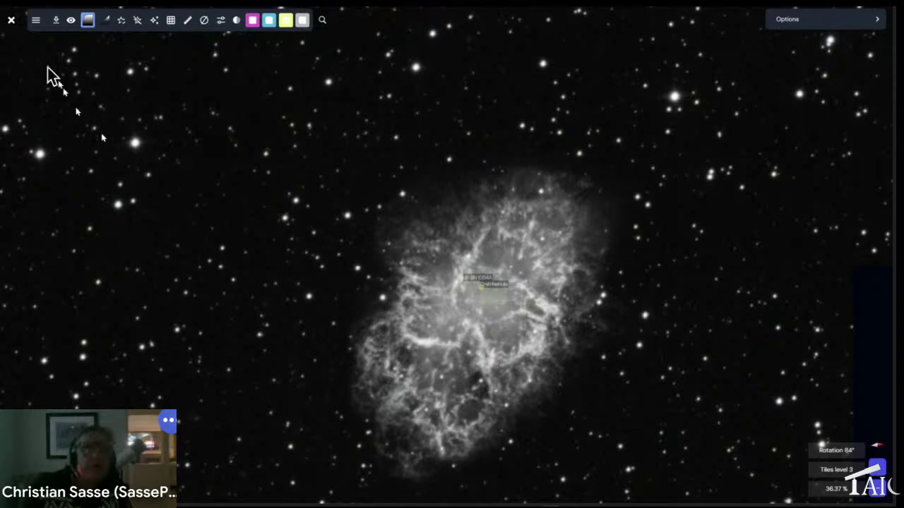
click(11, 21)
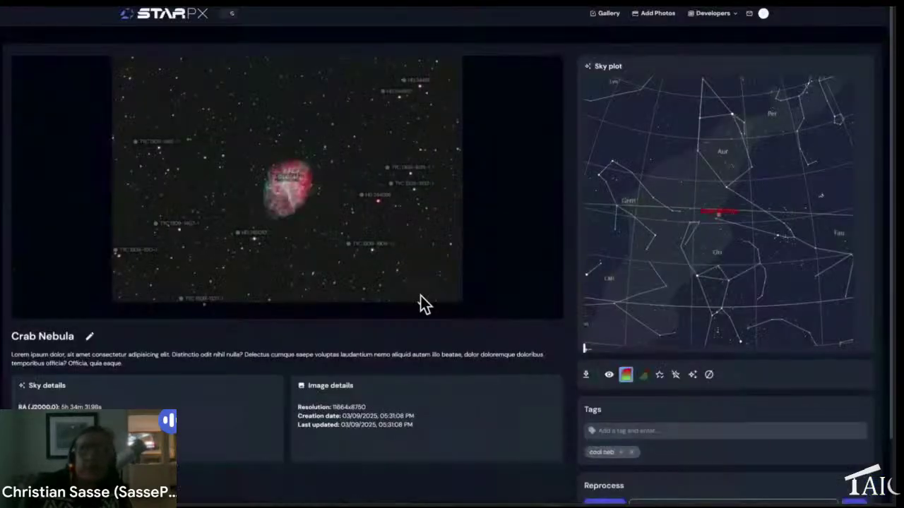
click(610, 18)
mouse_move(524, 194)
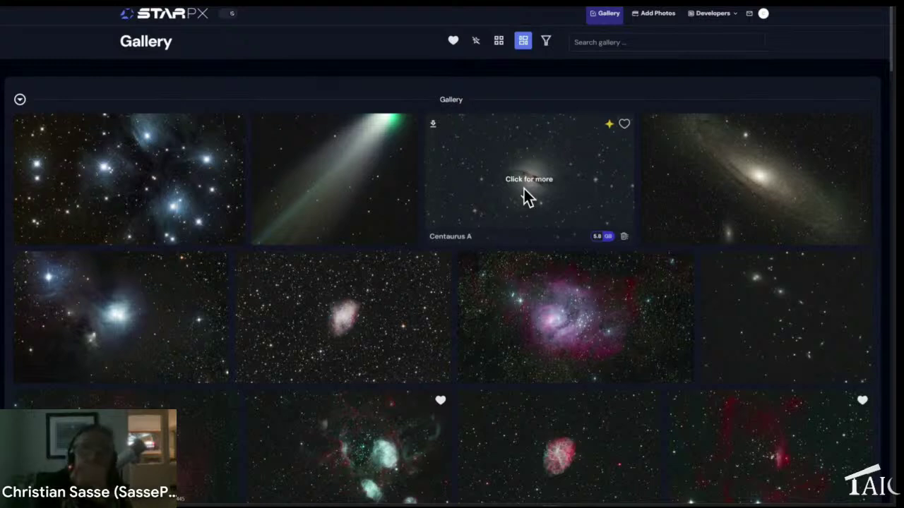
Upload the "2025-03-15 Trifid Nebula" folder from Astro STARPX to the site.
click(644, 15)
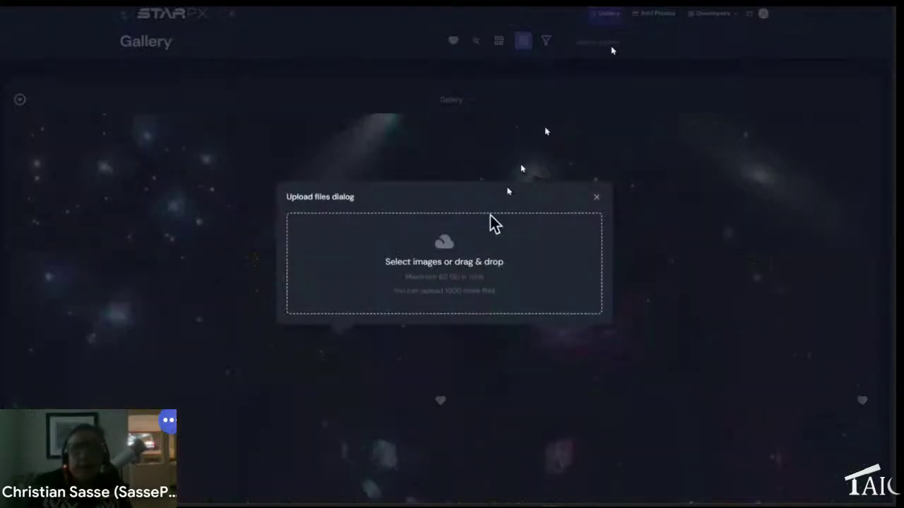
click(472, 260)
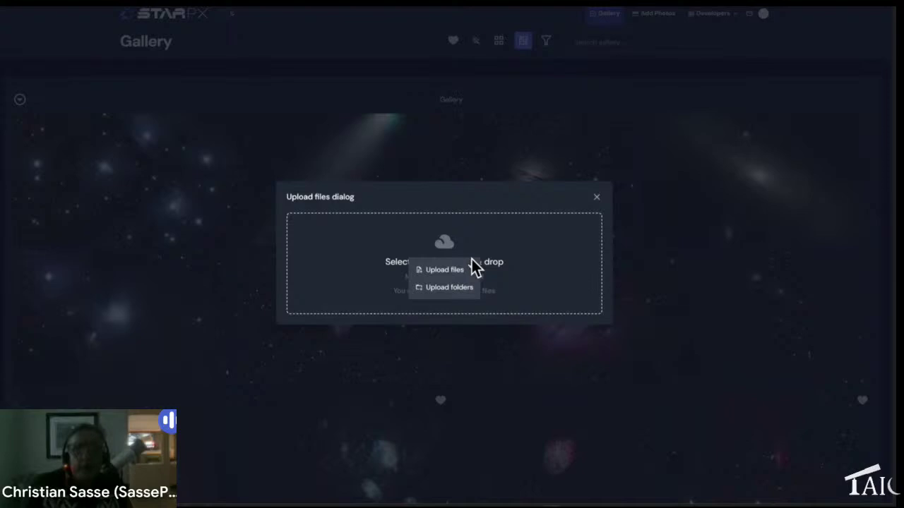
click(445, 288)
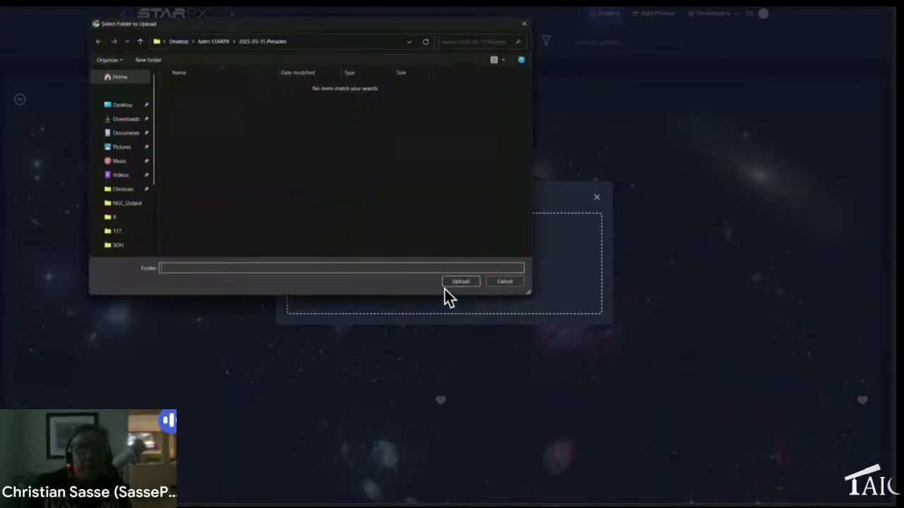
click(229, 42)
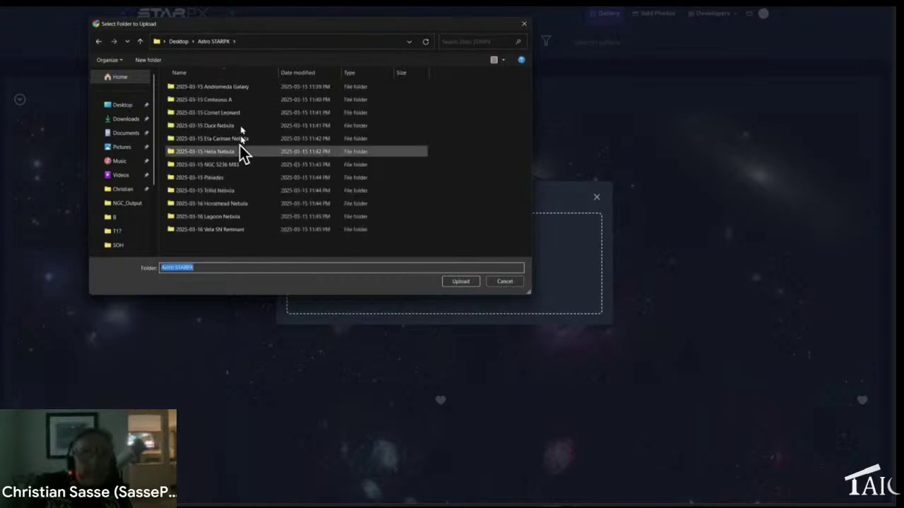
click(223, 192)
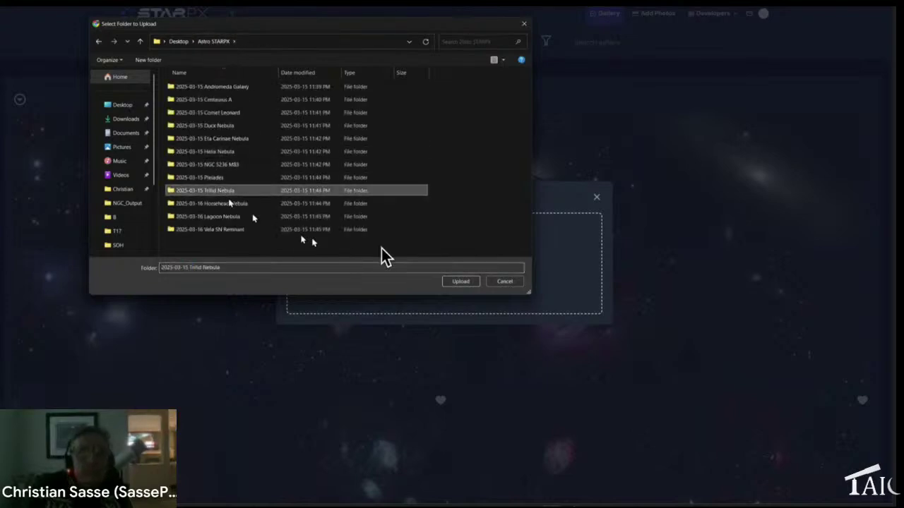
click(460, 281)
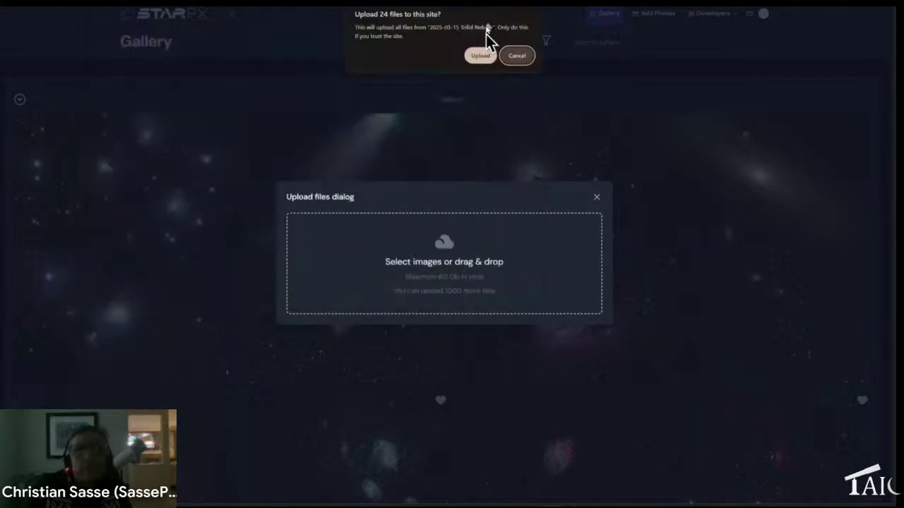
click(481, 57)
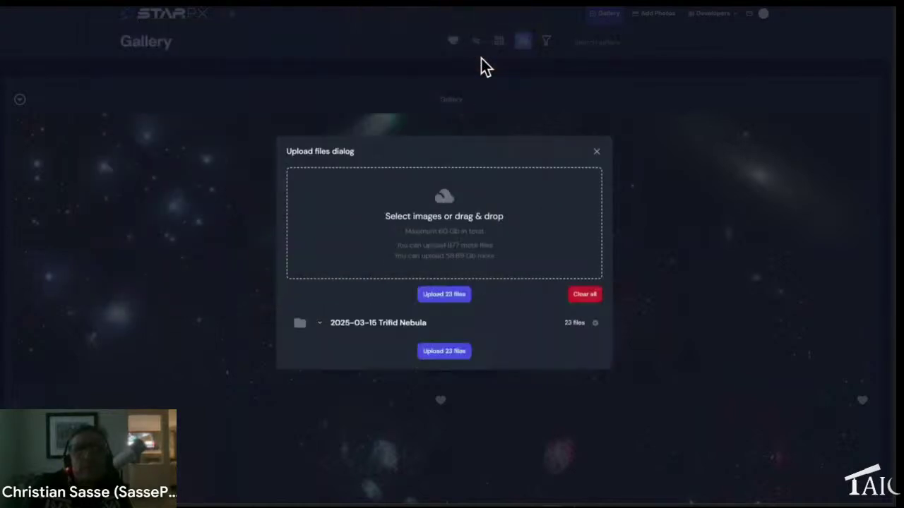
click(448, 296)
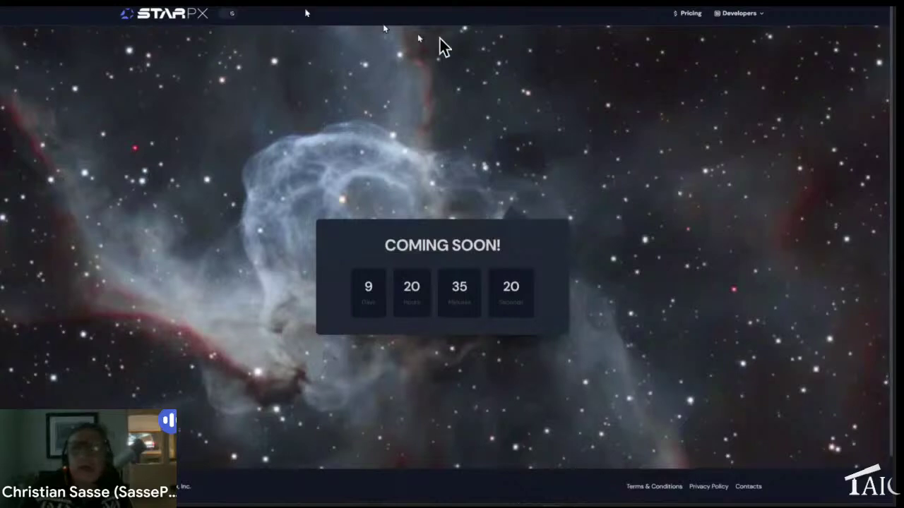
Open the pricing plans, switch to monthly billing and read through the Basic, Standard and Pro feature rows.
click(694, 14)
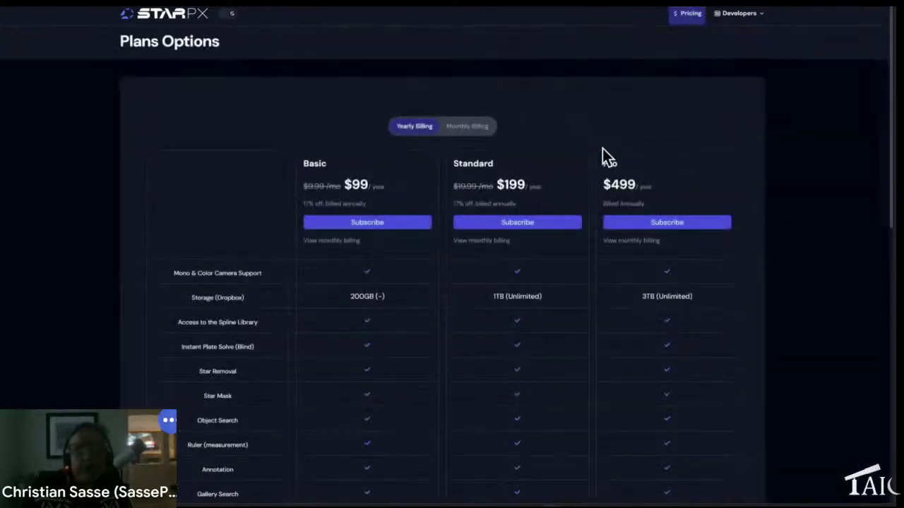
click(463, 127)
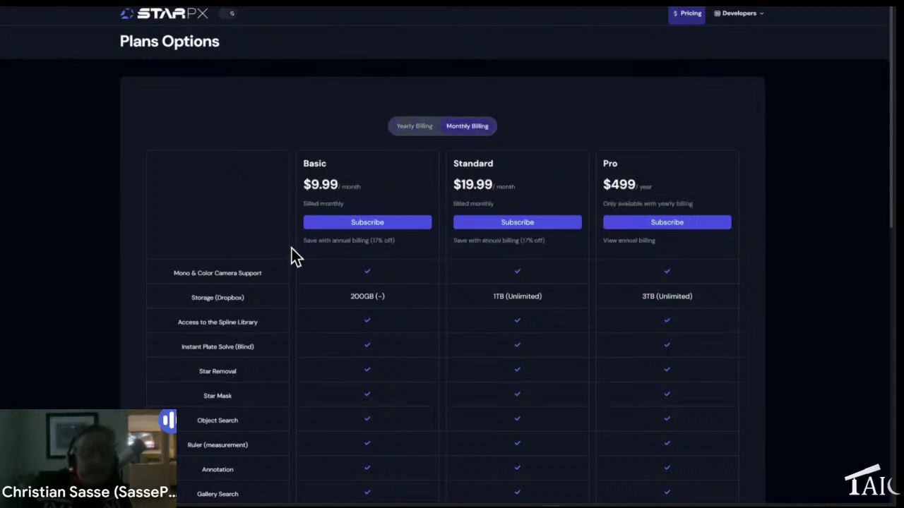
scroll(292, 248, down, 1)
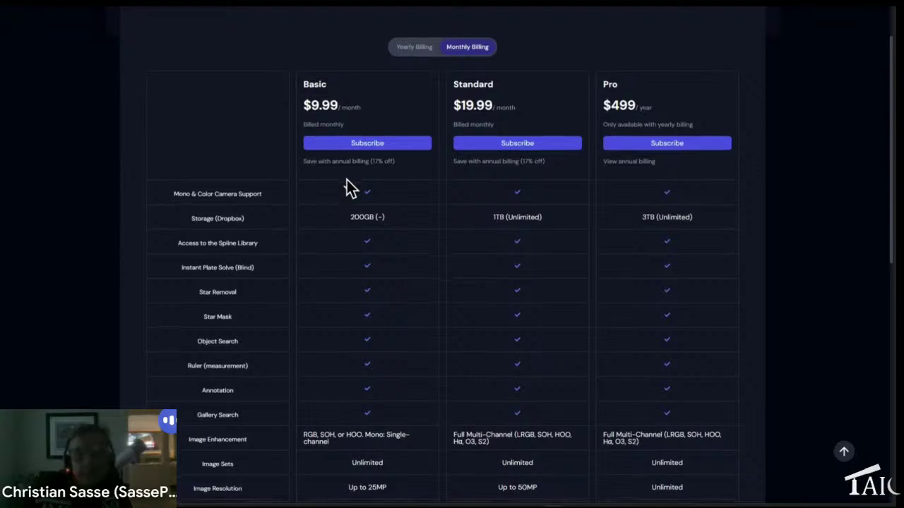
scroll(346, 188, down, 1)
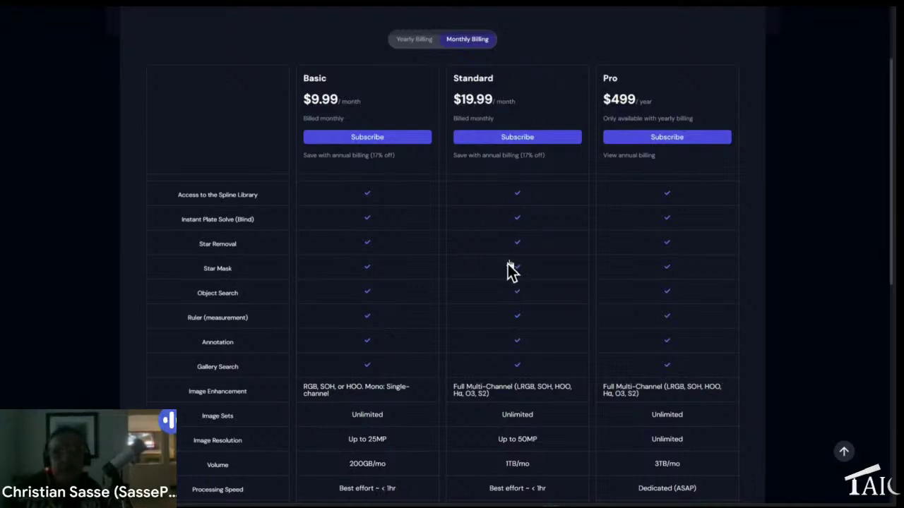
scroll(522, 372, down, 2)
scroll(522, 373, down, 1)
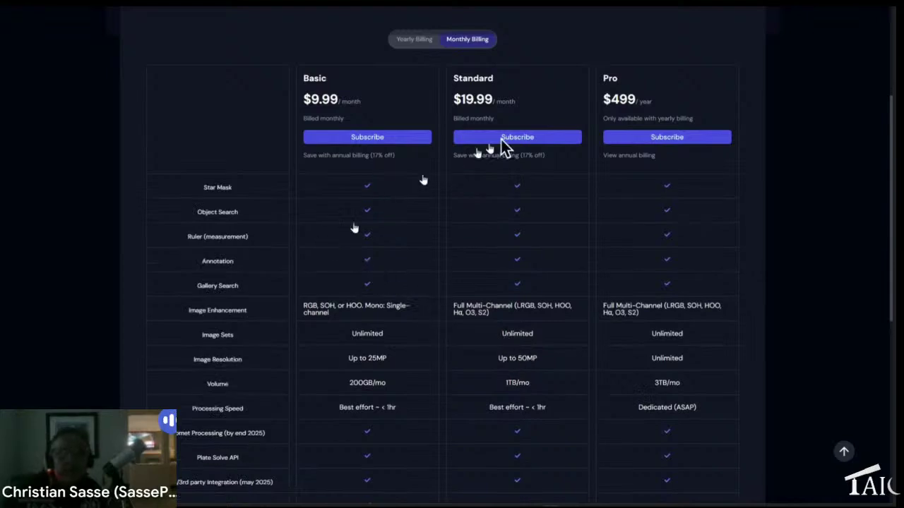
scroll(516, 283, down, 3)
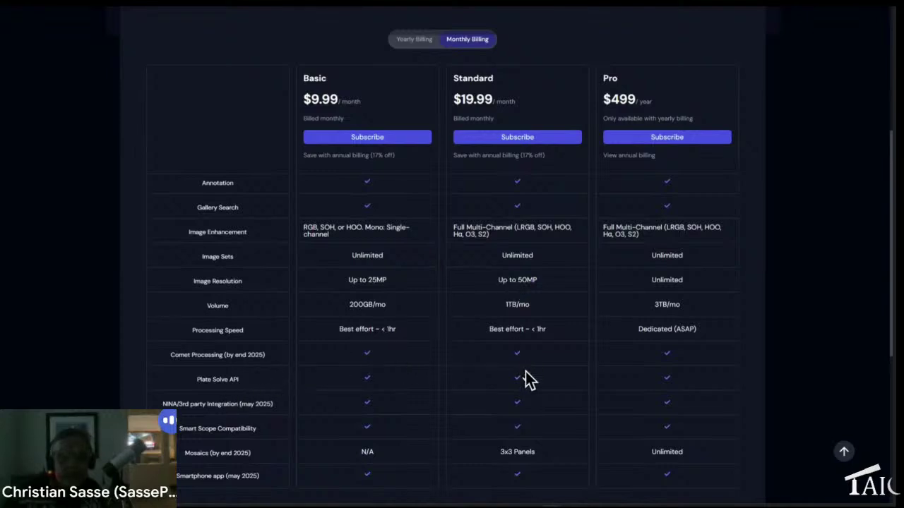
scroll(525, 375, down, 2)
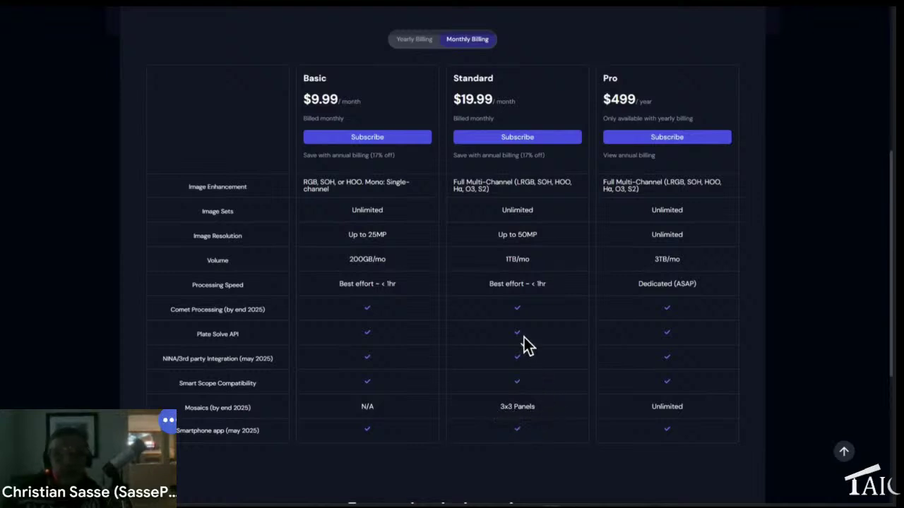
Compare the three plans again for image enhancement, image resolution, monthly volume, processing speed and mosaic support.
scroll(524, 346, up, 1)
scroll(523, 338, up, 1)
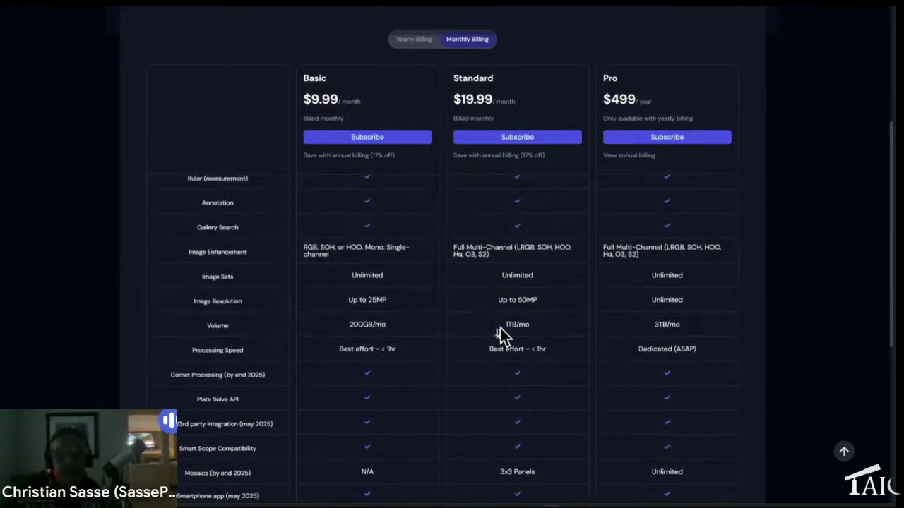
scroll(537, 328, up, 3)
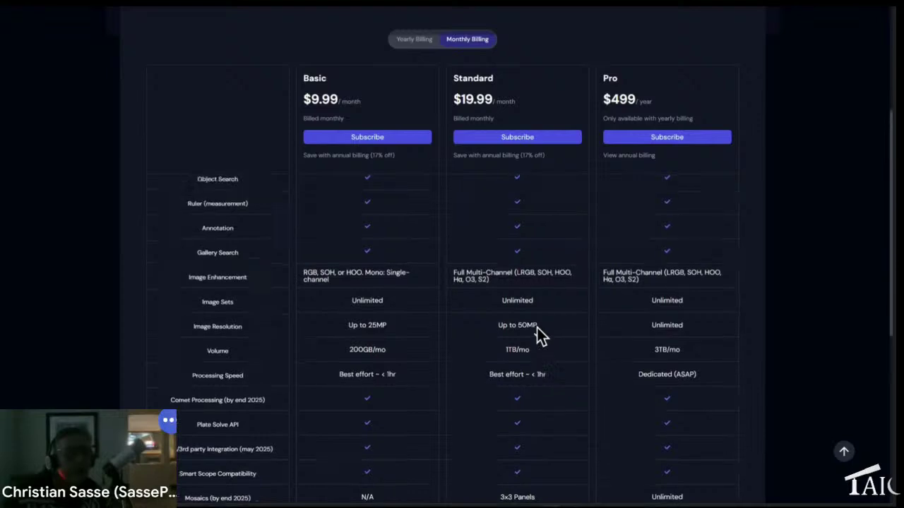
scroll(537, 328, up, 3)
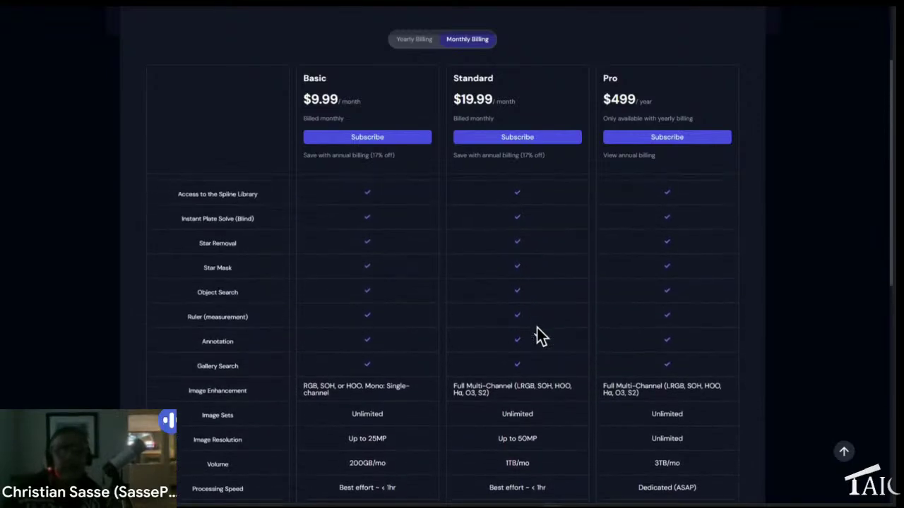
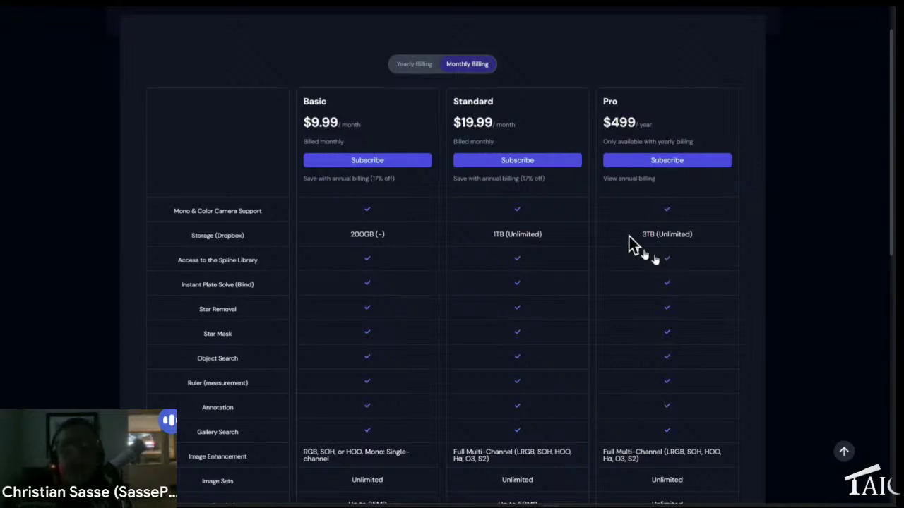
scroll(721, 233, down, 2)
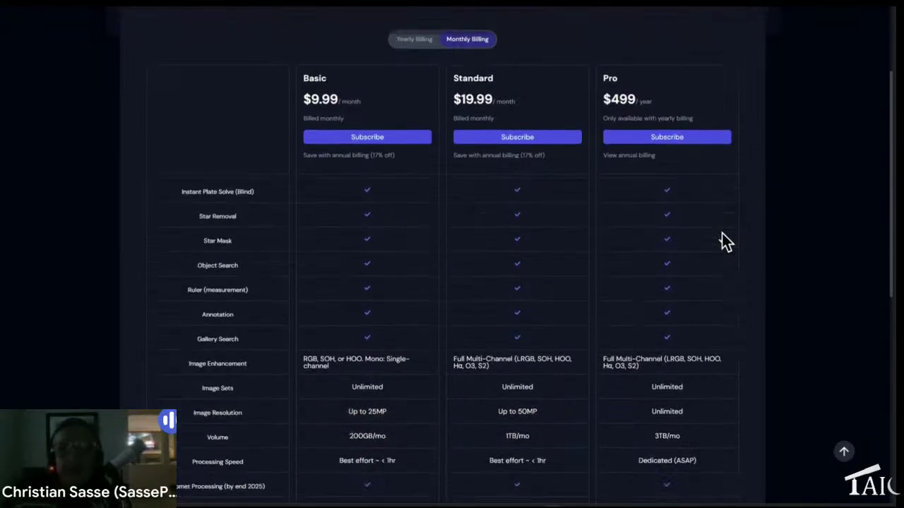
scroll(684, 385, down, 1)
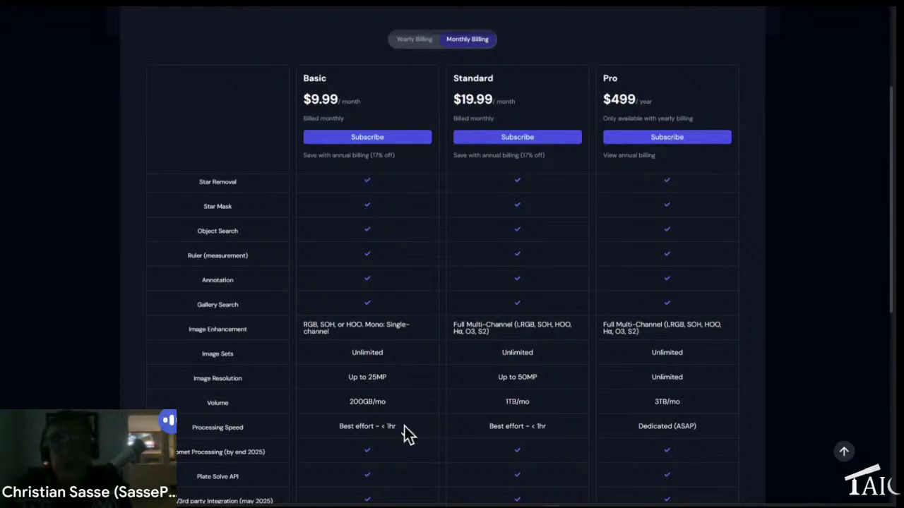
scroll(406, 434, down, 3)
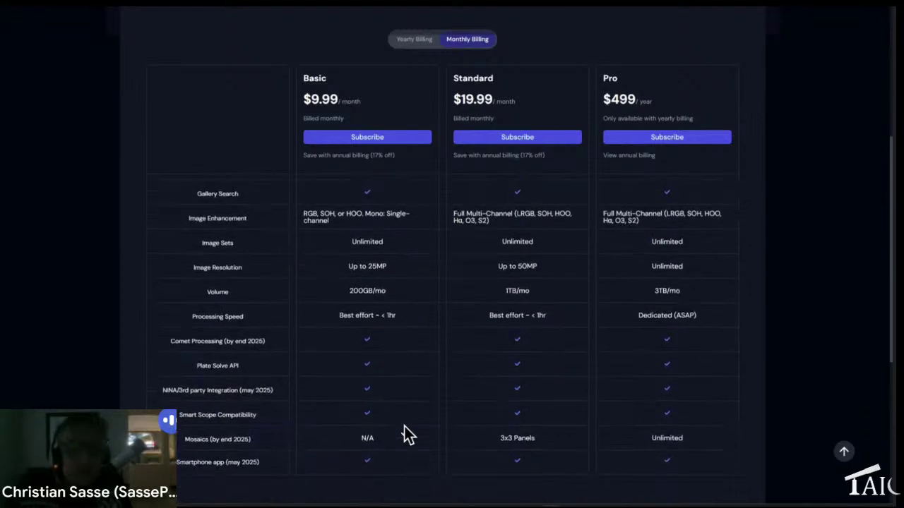
scroll(396, 383, up, 4)
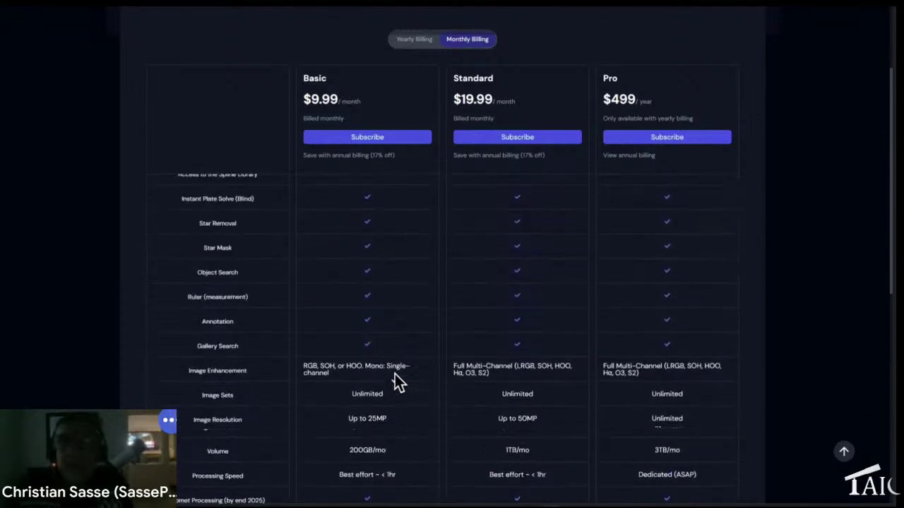
scroll(395, 374, up, 3)
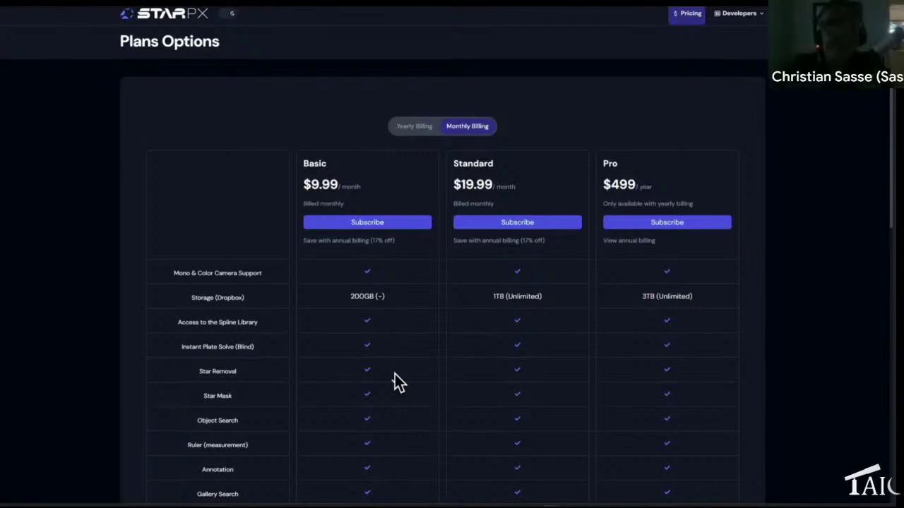
scroll(395, 374, down, 1)
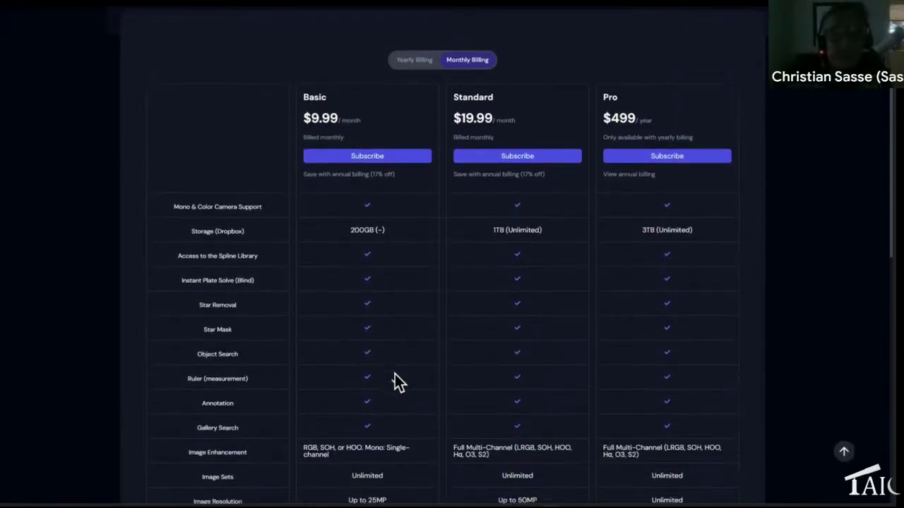
scroll(395, 374, down, 1)
scroll(394, 374, down, 1)
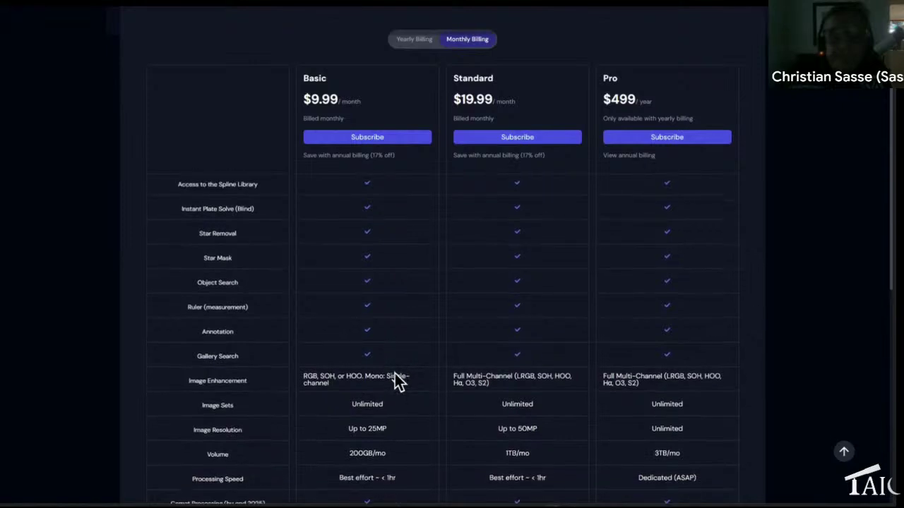
scroll(396, 377, up, 2)
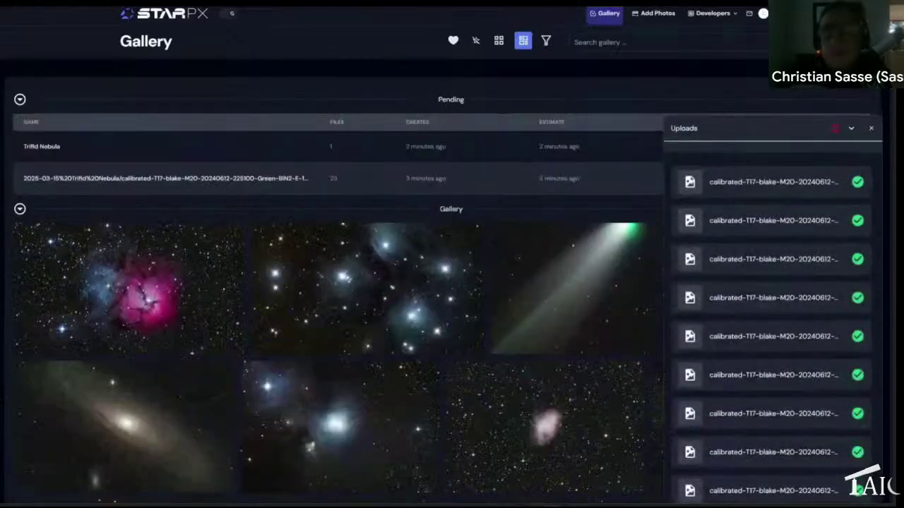
Close the uploads list and open the newly processed Trifid Nebula image in the full-size viewer.
click(873, 132)
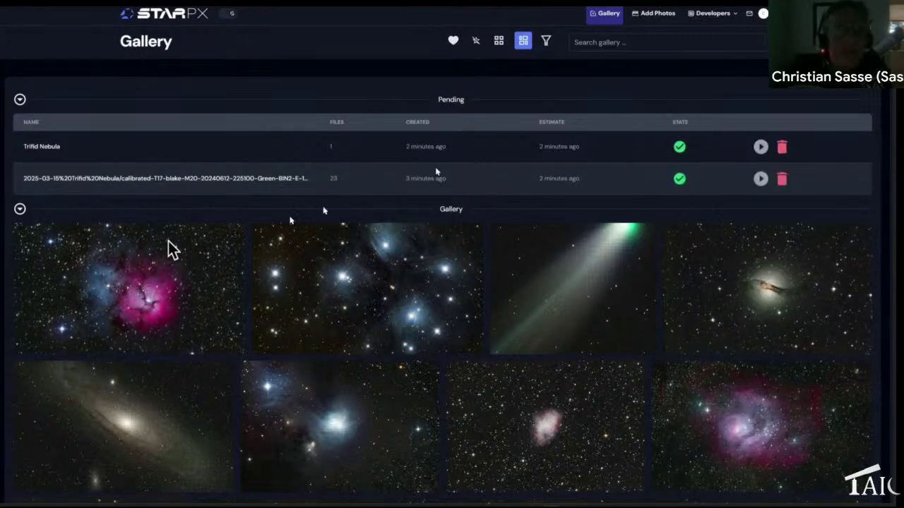
click(144, 282)
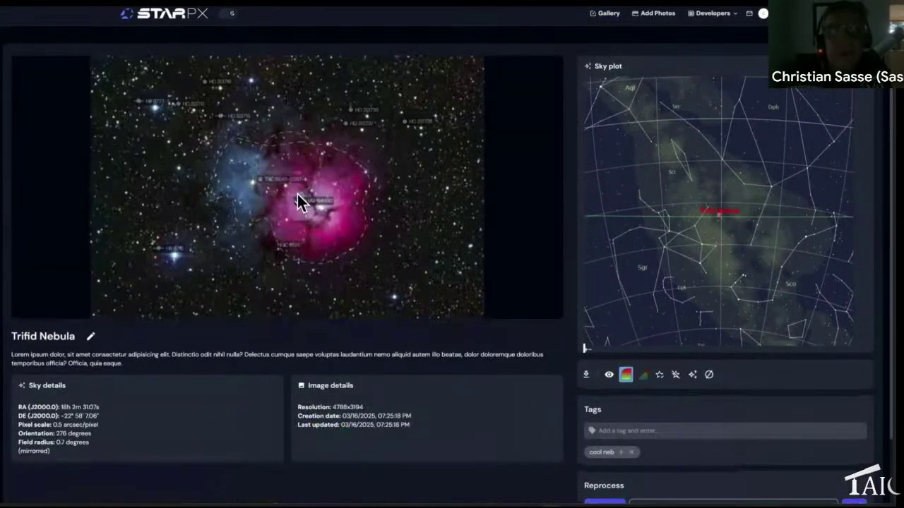
click(297, 193)
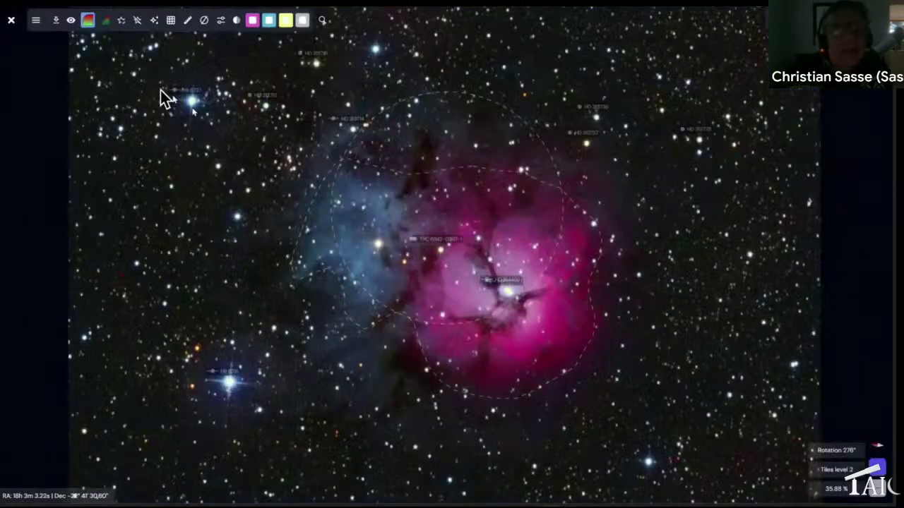
Hide the Trifid Nebula's annotations and display its core close up without stars.
click(203, 21)
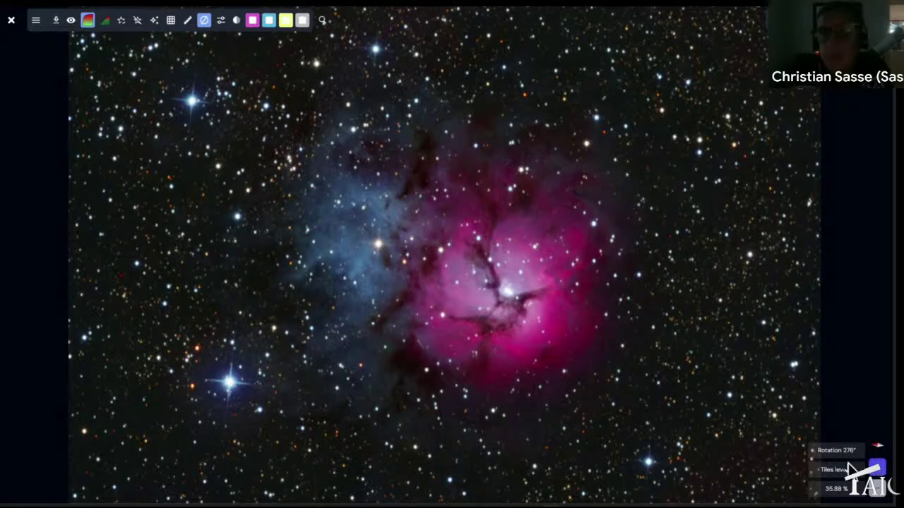
scroll(855, 451, up, 1)
scroll(595, 295, up, 5)
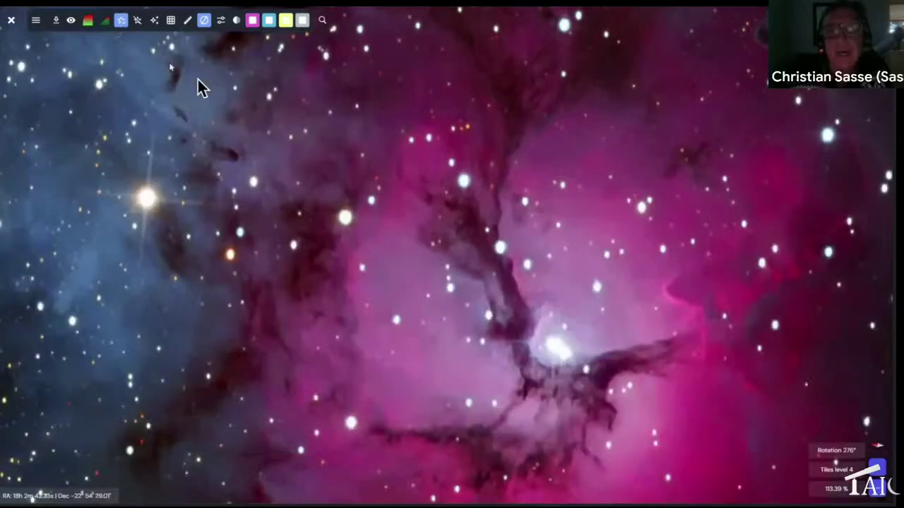
click(137, 21)
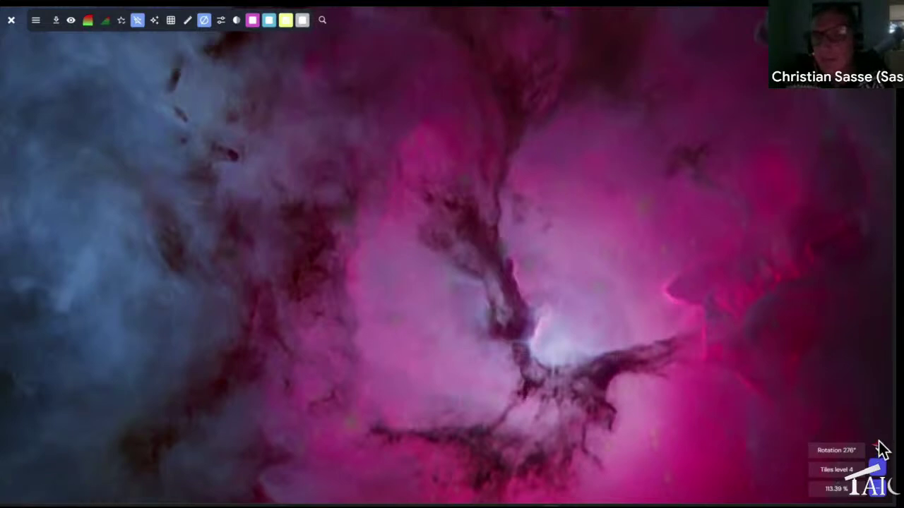
Rotate the starless Trifid Nebula view to about 329° and close the full-size viewer.
mouse_move(877, 447)
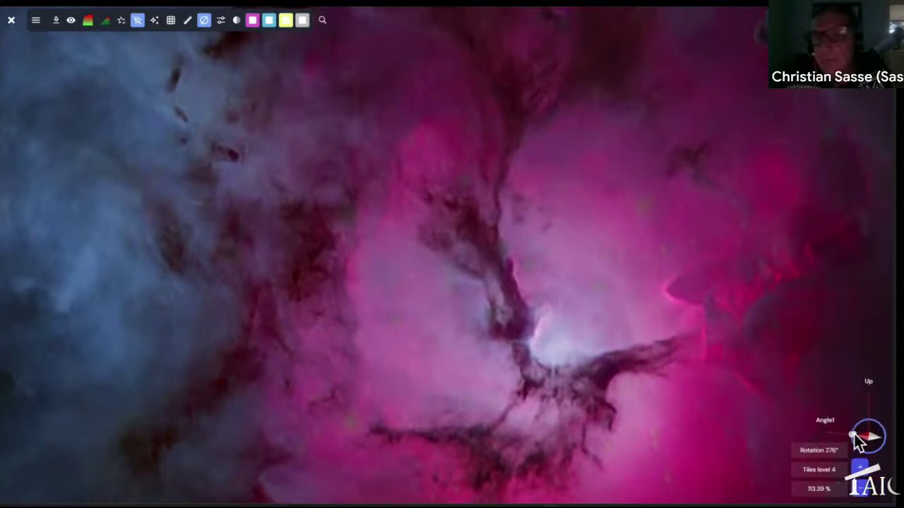
mouse_move(855, 439)
mouse_down()
mouse_move(863, 455)
mouse_move(860, 422)
mouse_up()
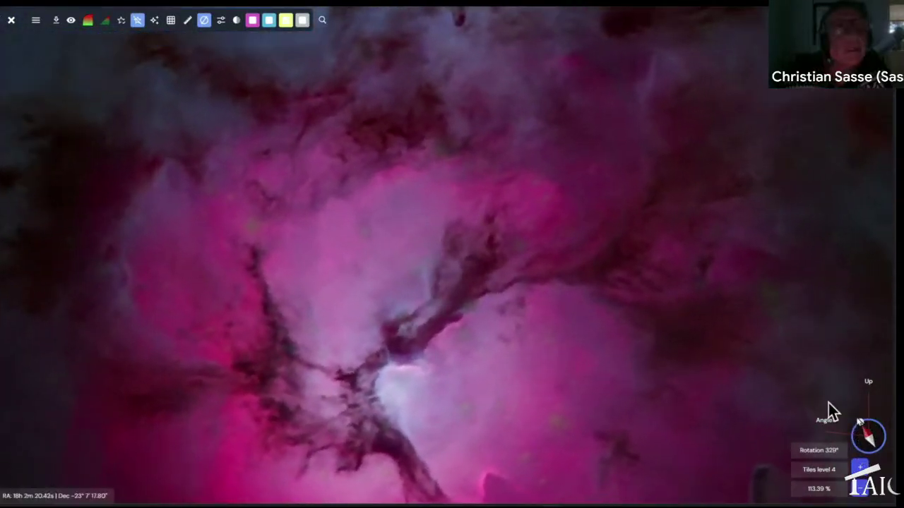
click(11, 21)
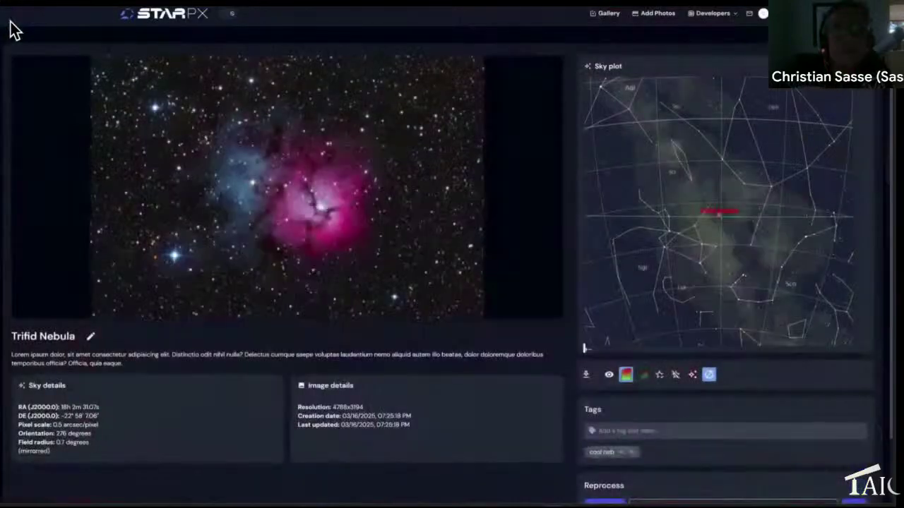
Return to the gallery and look over the processed images.
click(605, 20)
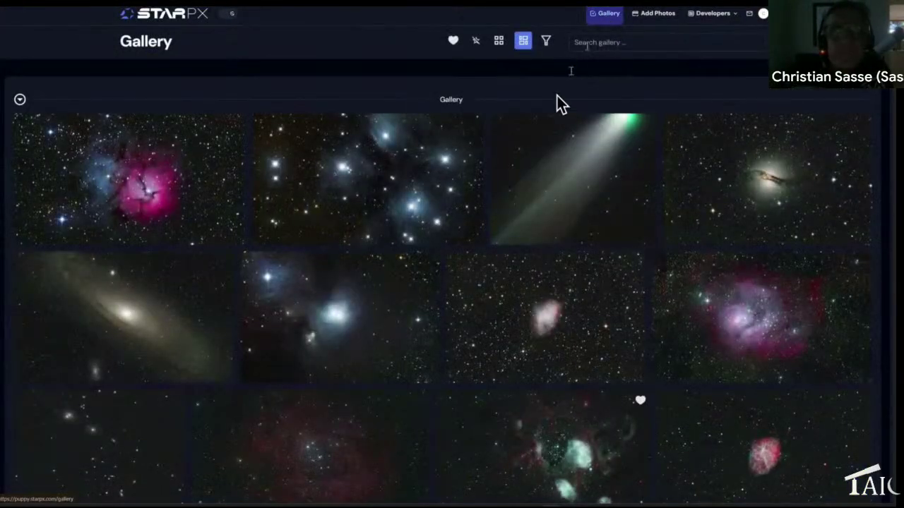
mouse_move(513, 240)
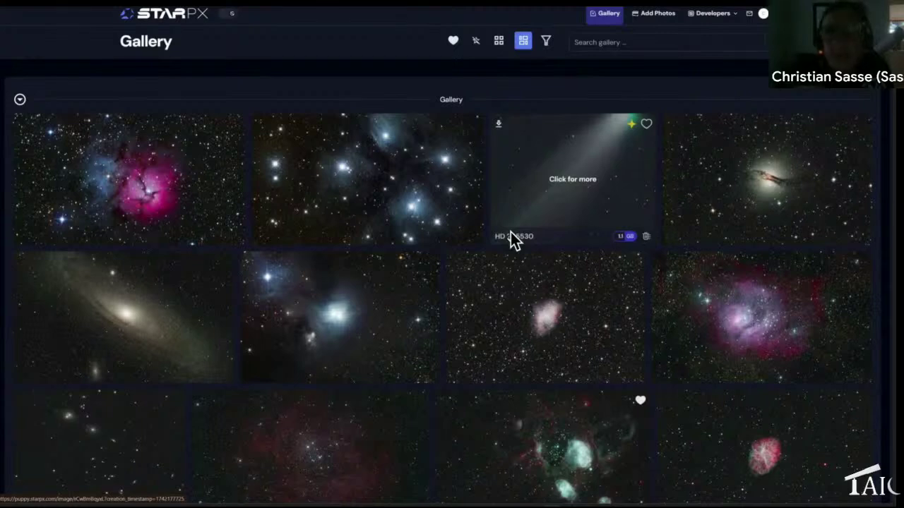
scroll(512, 240, down, 3)
scroll(513, 240, up, 3)
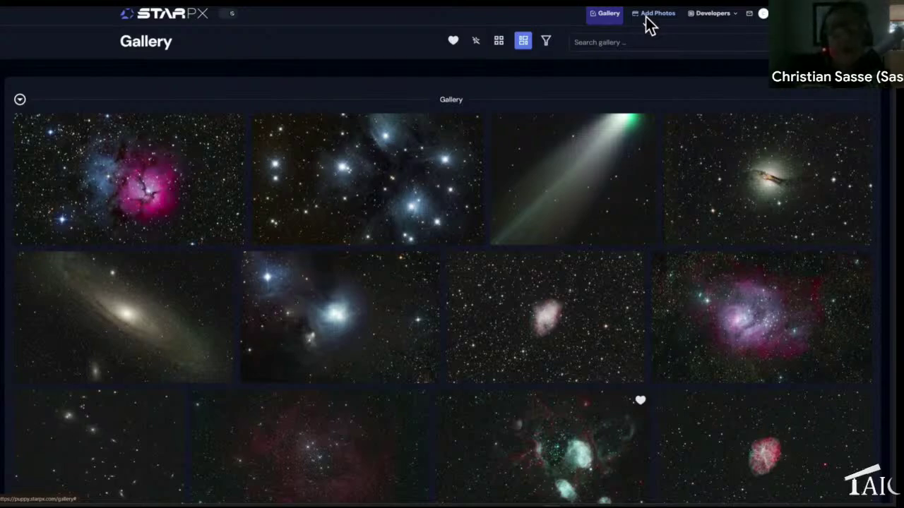
Switch to the PowerPoint presentation and look back through the earlier slide thumbnails from the closing slide.
key(ctrl+Right)
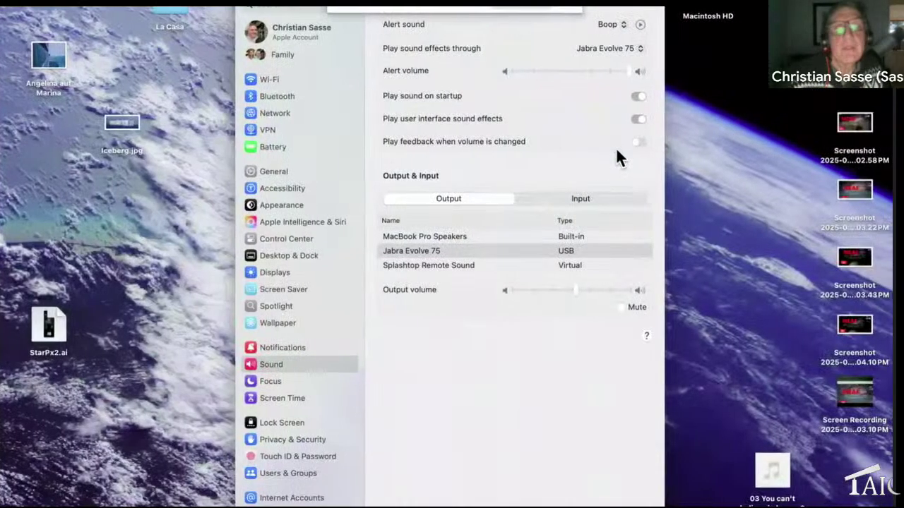
key(ctrl+Left)
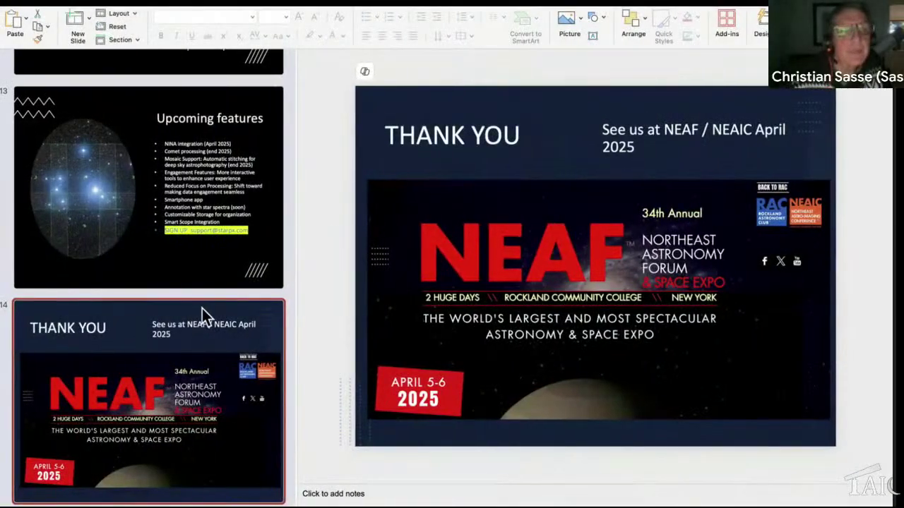
scroll(202, 309, up, 3)
scroll(202, 309, up, 10)
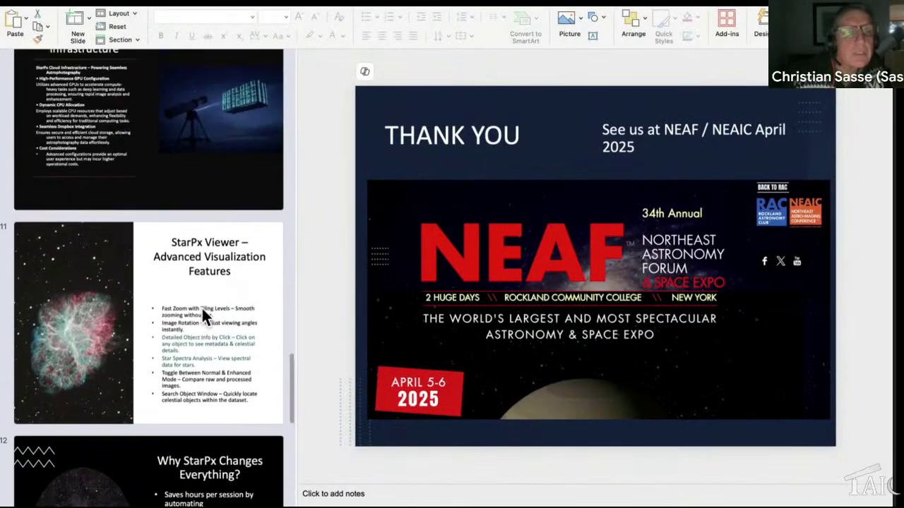